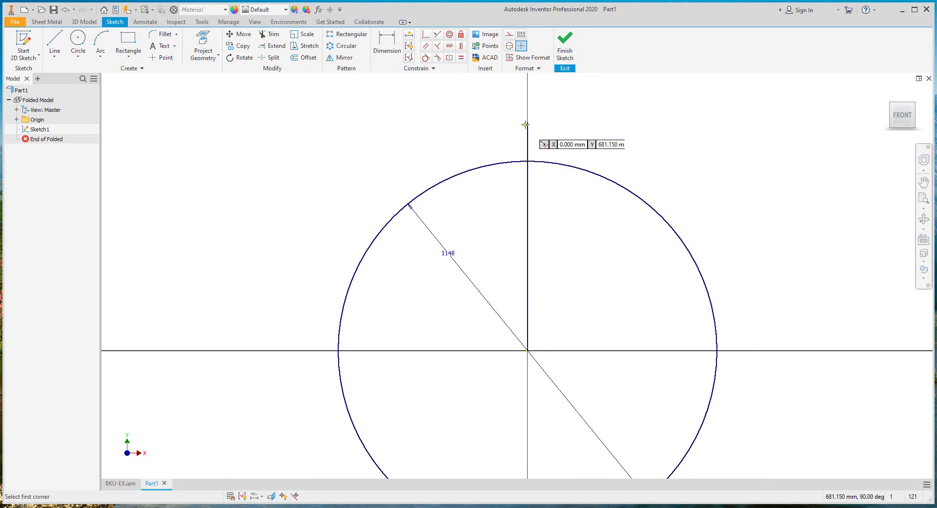
- Finish the rectangle above the circle, ending at the vertical centre line, and set its height to 33.4 mm
{"action": "left_click", "coordinate": [311, 99]}
{"action": "key", "text": "d"}
{"action": "left_click", "coordinate": [326, 121]}
{"action": "left_click", "coordinate": [333, 100]}
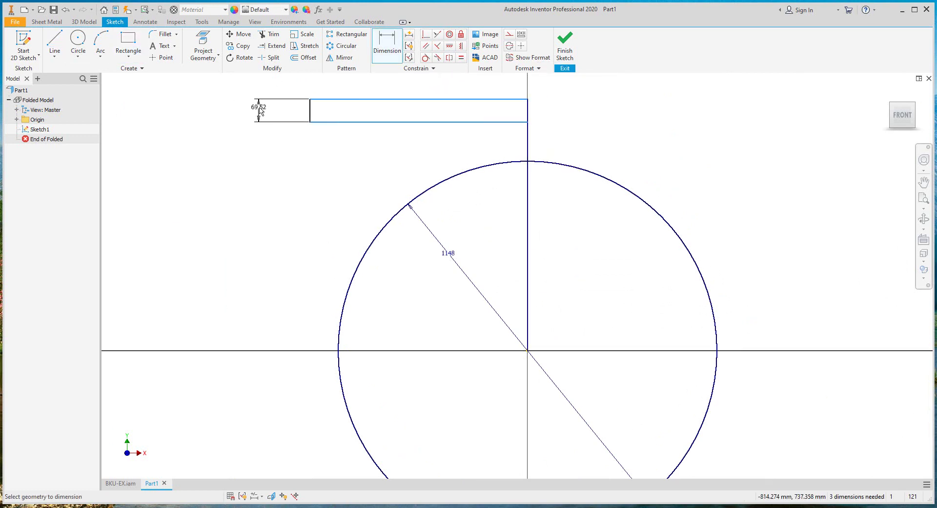
{"action": "left_click", "coordinate": [259, 107]}
{"action": "type", "text": "33.4"}
{"action": "key", "text": "Return"}
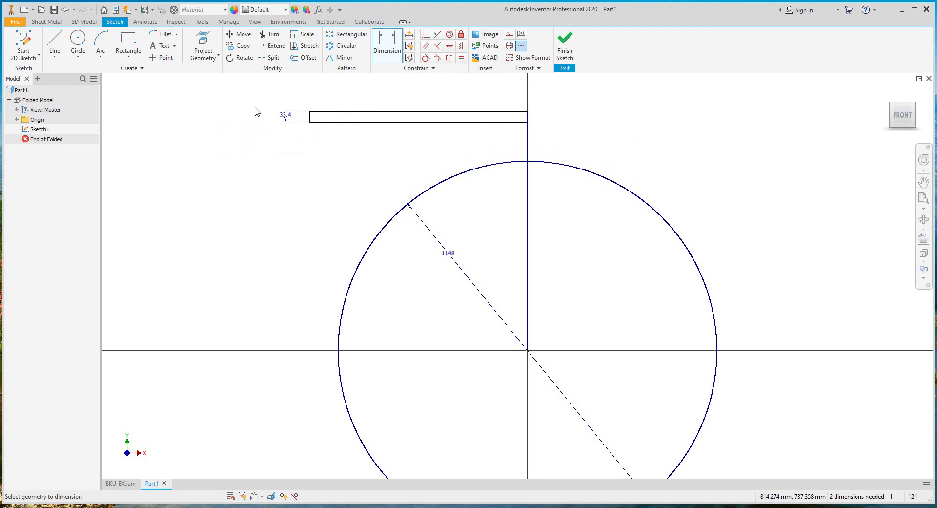
- Add a point at the midpoint of the rectangle's left edge and set its vertical distance from the circle's centre to 724 mm
{"action": "key", "text": "Escape"}
{"action": "left_click", "coordinate": [165, 57]}
{"action": "left_click", "coordinate": [310, 116]}
{"action": "left_click", "coordinate": [383, 51]}
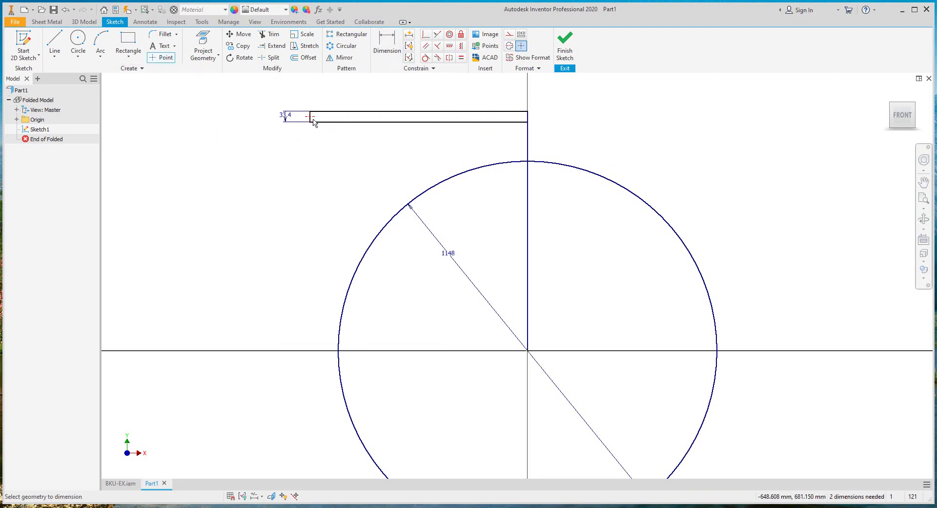
{"action": "left_click", "coordinate": [528, 353]}
{"action": "left_click", "coordinate": [241, 254]}
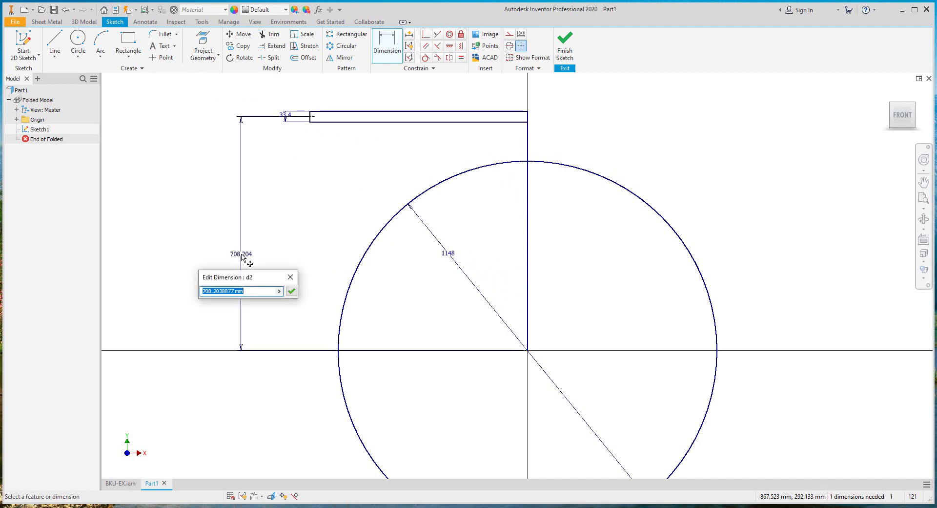
{"action": "type", "text": "724"}
{"action": "key", "text": "Return"}
- Convert the circle, rectangle and vertical centre line to construction geometry
{"action": "right_click", "coordinate": [379, 180]}
{"action": "left_click", "coordinate": [333, 180]}
{"action": "scroll", "coordinate": [468, 180], "scroll_direction": "up", "scroll_amount": 2}
{"action": "left_click_drag", "start_coordinate": [627, 100], "coordinate": [473, 268]}
{"action": "left_click", "coordinate": [510, 34]}
- Draw two slanted lines from the rectangle's lower edge down to the circle and make them parallel
{"action": "left_click", "coordinate": [54, 41]}
{"action": "scroll", "coordinate": [444, 173], "scroll_direction": "up", "scroll_amount": 3}
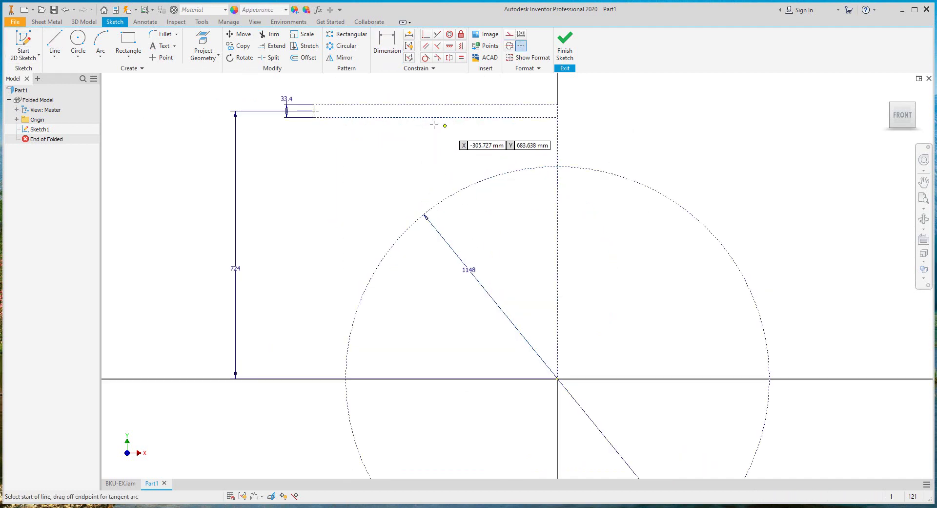
{"action": "left_click", "coordinate": [392, 116]}
{"action": "double_click", "coordinate": [442, 199]}
{"action": "left_click", "coordinate": [372, 117]}
{"action": "double_click", "coordinate": [415, 221]}
{"action": "left_click", "coordinate": [426, 45]}
{"action": "left_click", "coordinate": [392, 166]}
{"action": "left_click", "coordinate": [417, 156]}
- Close the upper end of the slanted strip with a line and set the strip's width to 50 mm
{"action": "left_click", "coordinate": [56, 42]}
{"action": "left_click", "coordinate": [372, 117]}
{"action": "left_click", "coordinate": [393, 117]}
{"action": "key", "text": "d"}
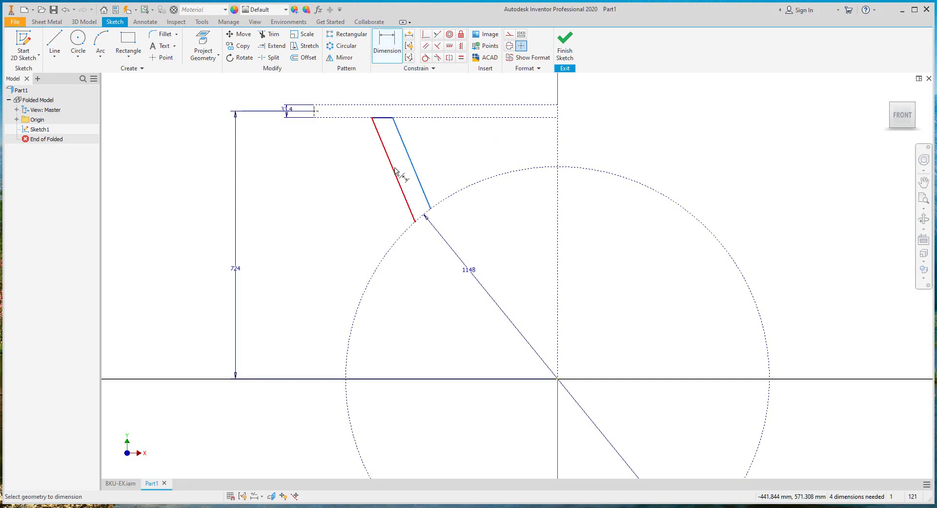
{"action": "left_click", "coordinate": [396, 171]}
{"action": "scroll", "coordinate": [395, 169], "scroll_direction": "up", "scroll_amount": 3}
{"action": "left_click", "coordinate": [397, 162]}
{"action": "key", "text": "Return"}
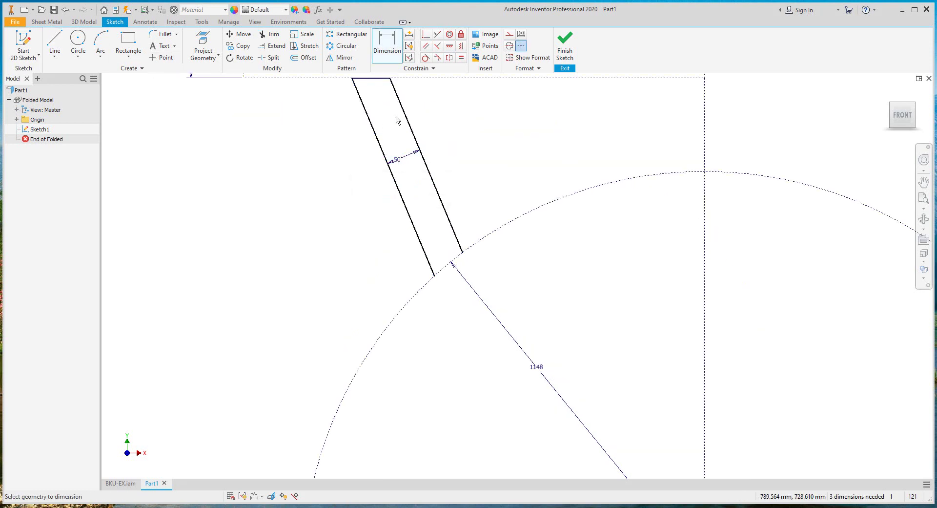
- Set the strip's angle to the rectangle's lower edge to 45 degrees and its upper outer corner 600 mm from the vertical centre line
{"action": "left_click", "coordinate": [429, 80]}
{"action": "left_click", "coordinate": [418, 96]}
{"action": "type", "text": "45"}
{"action": "key", "text": "Return"}
{"action": "scroll", "coordinate": [392, 238], "scroll_direction": "down", "scroll_amount": 3}
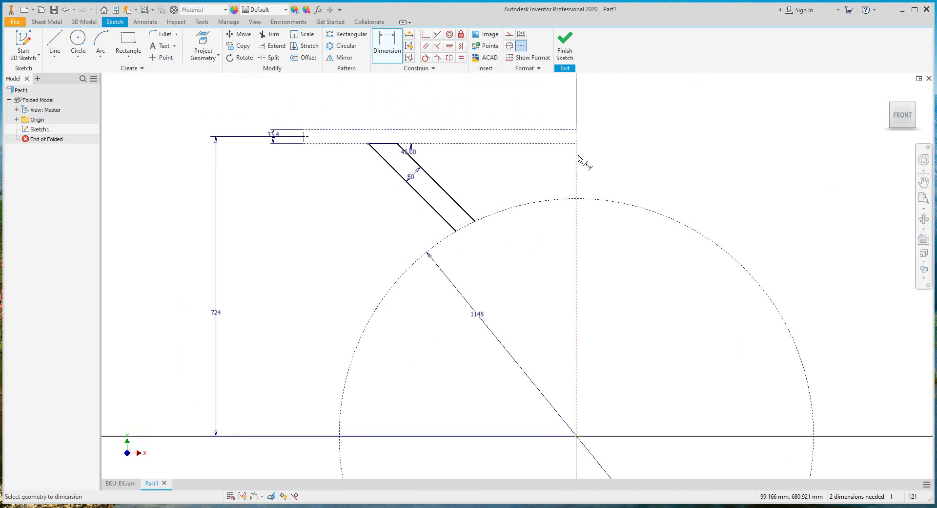
{"action": "left_click", "coordinate": [500, 102]}
{"action": "type", "text": "600"}
{"action": "key", "text": "Return"}
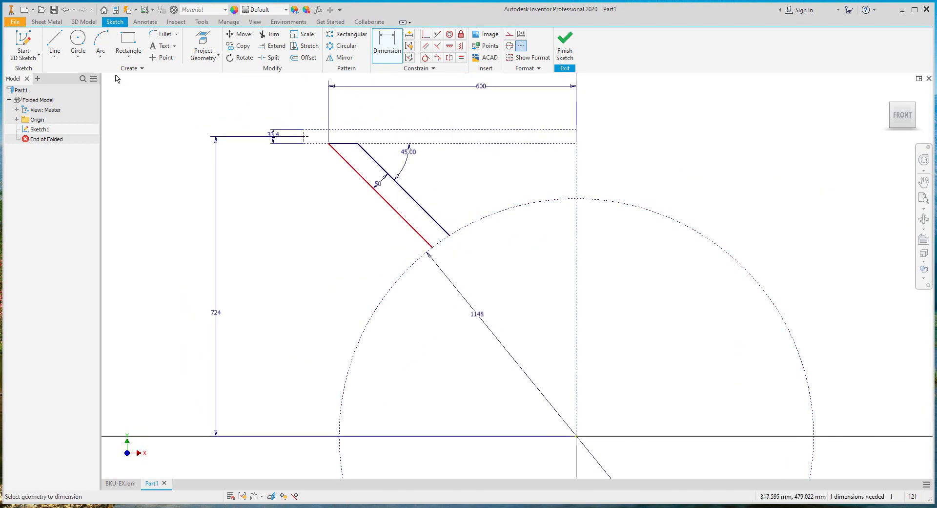
- Close the strip's lower end with a centre-point arc along the construction circle and finish the sketch
{"action": "left_click", "coordinate": [101, 56]}
{"action": "left_click", "coordinate": [114, 113]}
{"action": "scroll", "coordinate": [453, 251], "scroll_direction": "down", "scroll_amount": 3}
{"action": "left_click", "coordinate": [496, 315]}
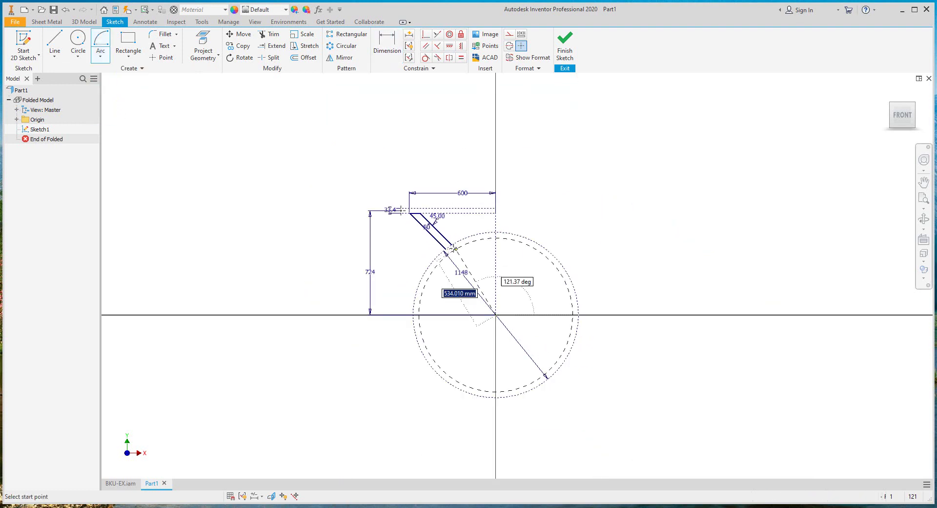
{"action": "scroll", "coordinate": [453, 248], "scroll_direction": "up", "scroll_amount": 3}
{"action": "left_click", "coordinate": [450, 243]}
{"action": "left_click", "coordinate": [438, 251]}
{"action": "right_click", "coordinate": [464, 212]}
{"action": "left_click", "coordinate": [499, 213]}
{"action": "scroll", "coordinate": [464, 220], "scroll_direction": "up", "scroll_amount": 3}
{"action": "right_click", "coordinate": [442, 194]}
{"action": "left_click", "coordinate": [441, 220]}
- Extrude the strip profile symmetrically with a distance of 6 mm
{"action": "middle_click", "coordinate": [425, 211]}
{"action": "middle_click", "coordinate": [425, 211]}
{"action": "scroll", "coordinate": [440, 176], "scroll_direction": "up", "scroll_amount": 2}
{"action": "key", "text": "e"}
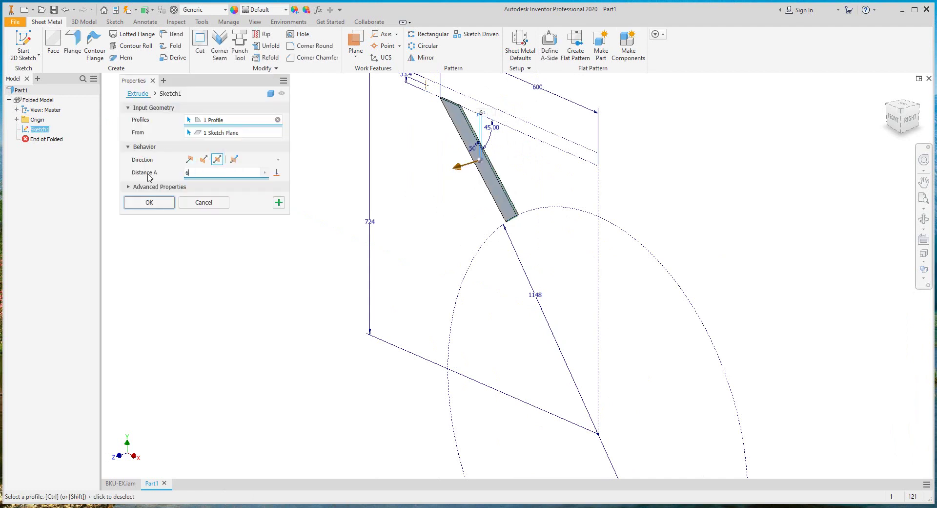
{"action": "left_click", "coordinate": [150, 202]}
- Assign Steel as the part's material and appearance
{"action": "left_click", "coordinate": [203, 9]}
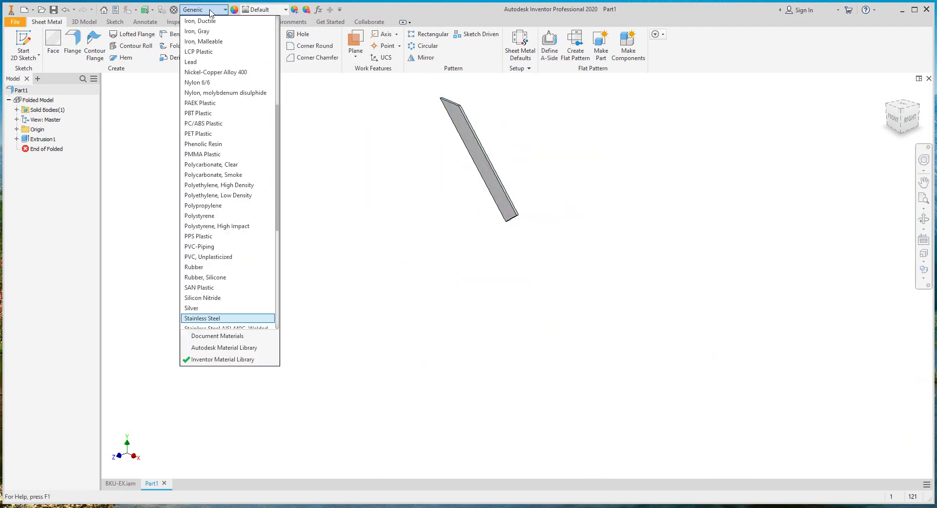
{"action": "left_click", "coordinate": [205, 277]}
{"action": "left_click", "coordinate": [275, 11]}
{"action": "left_click", "coordinate": [357, 208]}
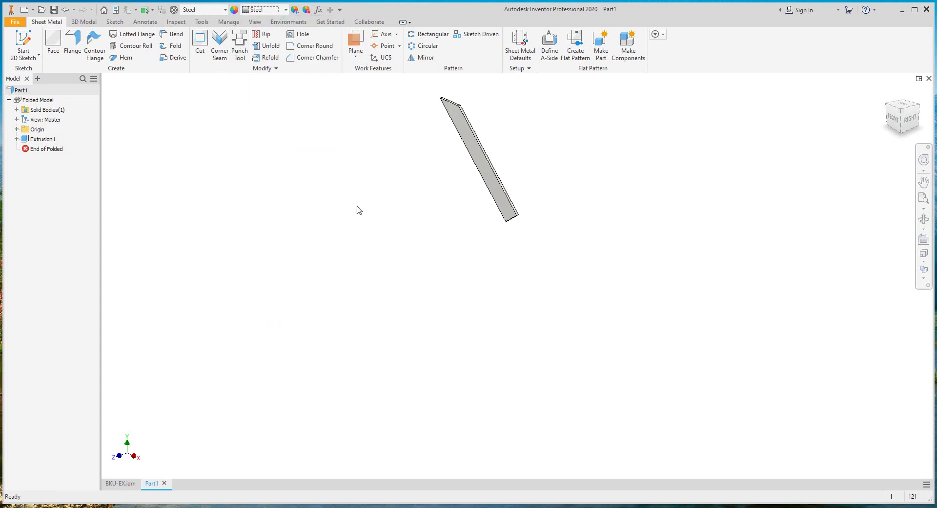
- Mirror the extruded strip about the XZ plane
{"action": "middle_click", "coordinate": [357, 197]}
{"action": "middle_click", "coordinate": [356, 196]}
{"action": "left_click", "coordinate": [428, 59]}
{"action": "left_click", "coordinate": [448, 133]}
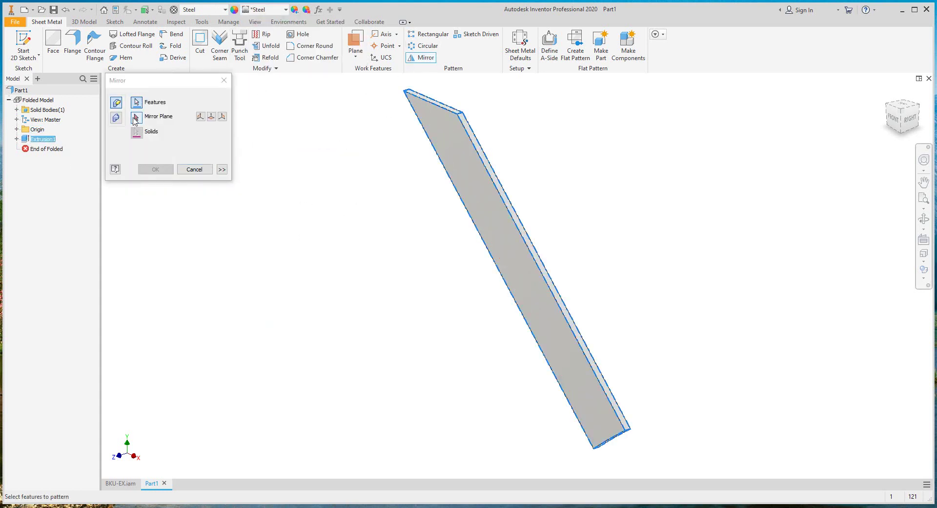
{"action": "left_click", "coordinate": [17, 129]}
{"action": "left_click", "coordinate": [51, 149]}
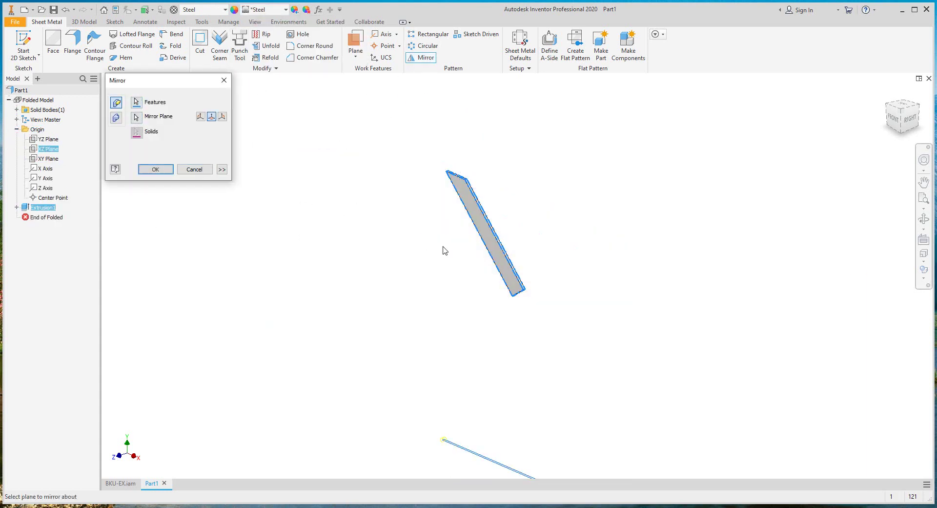
{"action": "left_click", "coordinate": [155, 169]}
- Pattern the whole solid along the Z axis in the reversed direction with two occurrences
{"action": "left_click", "coordinate": [428, 33]}
{"action": "left_click", "coordinate": [117, 116]}
{"action": "left_click", "coordinate": [45, 188]}
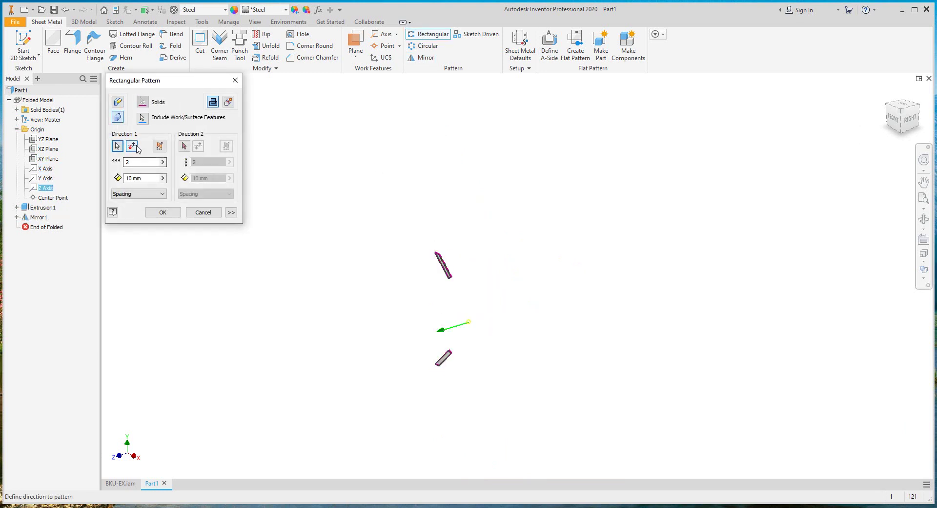
{"action": "key", "text": "Return"}
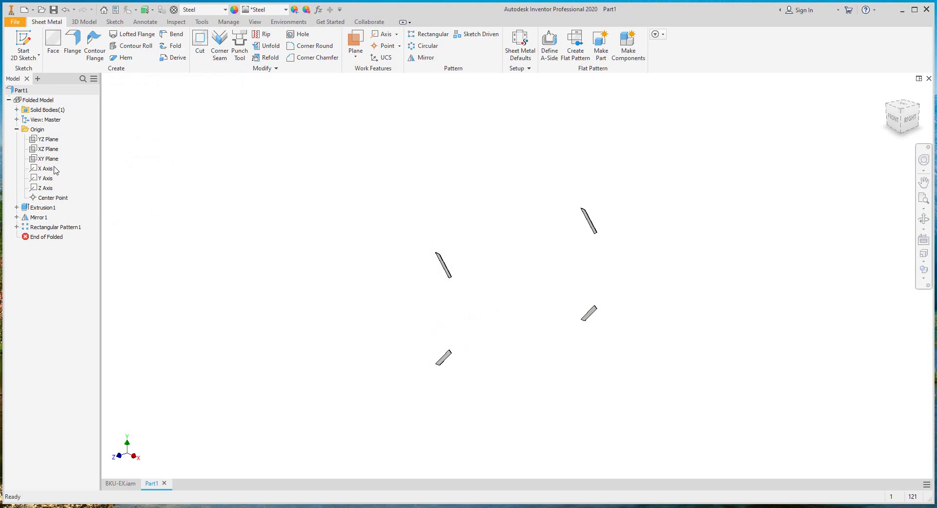
- Create a work plane offset from the XY plane
{"action": "left_click", "coordinate": [48, 158]}
{"action": "left_click", "coordinate": [355, 49]}
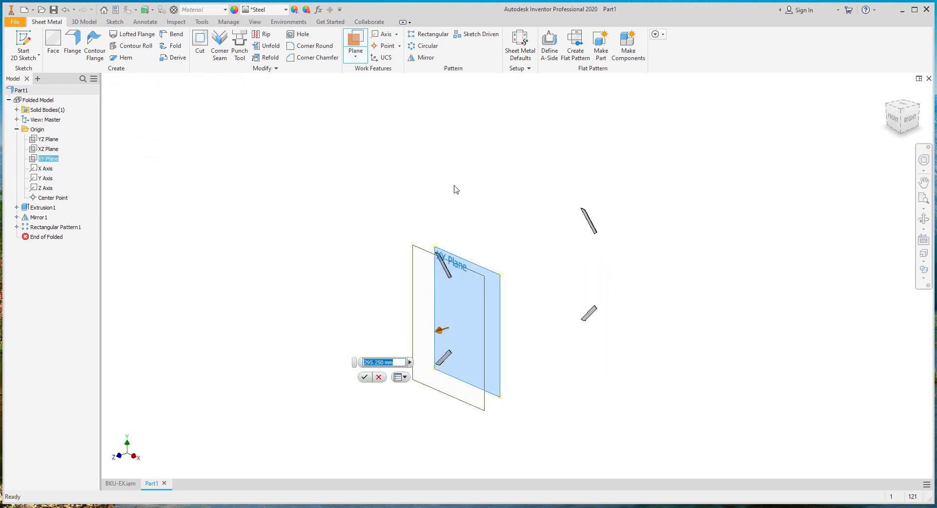
{"action": "key", "text": "Return"}
- On the new work plane, sketch an origin-centred circle about 685 mm in diameter with a vertical and a horizontal radius line
{"action": "key", "text": "s"}
{"action": "key", "text": "c"}
{"action": "left_click", "coordinate": [530, 263]}
{"action": "left_click", "coordinate": [568, 302]}
{"action": "key", "text": "l"}
{"action": "left_click", "coordinate": [530, 209]}
{"action": "left_click", "coordinate": [530, 263]}
{"action": "left_click", "coordinate": [476, 263]}
{"action": "key", "text": "Escape"}
- Set the circle's diameter to 500 mm, make it construction geometry and finish the sketch
{"action": "key", "text": "d"}
{"action": "left_click", "coordinate": [578, 234]}
{"action": "left_click", "coordinate": [613, 213]}
{"action": "type", "text": "500"}
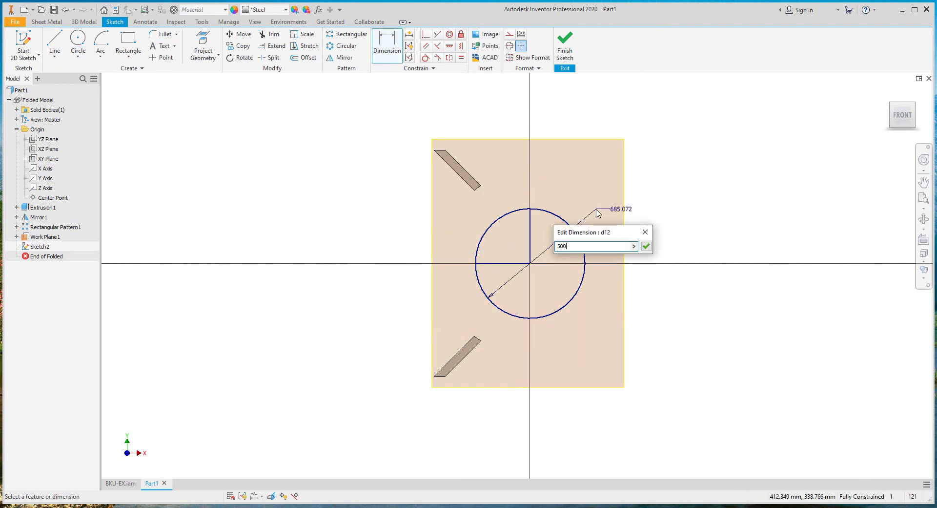
{"action": "key", "text": "Return"}
{"action": "right_click", "coordinate": [686, 141]}
{"action": "left_click_drag", "start_coordinate": [567, 199], "coordinate": [545, 234]}
{"action": "right_click", "coordinate": [714, 128]}
{"action": "left_click", "coordinate": [711, 151]}
- Create a UCS at the circle's centre with X along the horizontal radius line and Y along the vertical one
{"action": "left_click", "coordinate": [384, 57]}
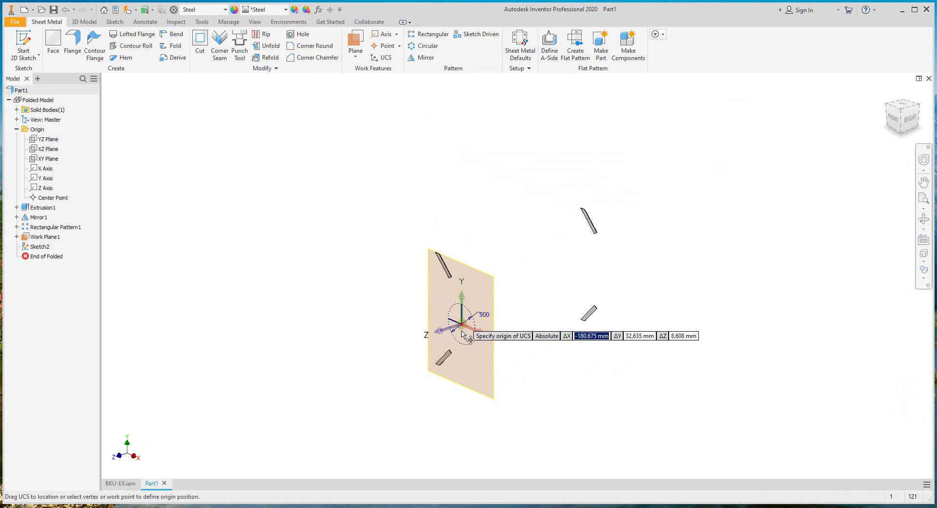
{"action": "scroll", "coordinate": [462, 331], "scroll_direction": "down", "scroll_amount": 3}
{"action": "left_click", "coordinate": [461, 317]}
{"action": "left_click", "coordinate": [434, 306]}
{"action": "left_click", "coordinate": [460, 282]}
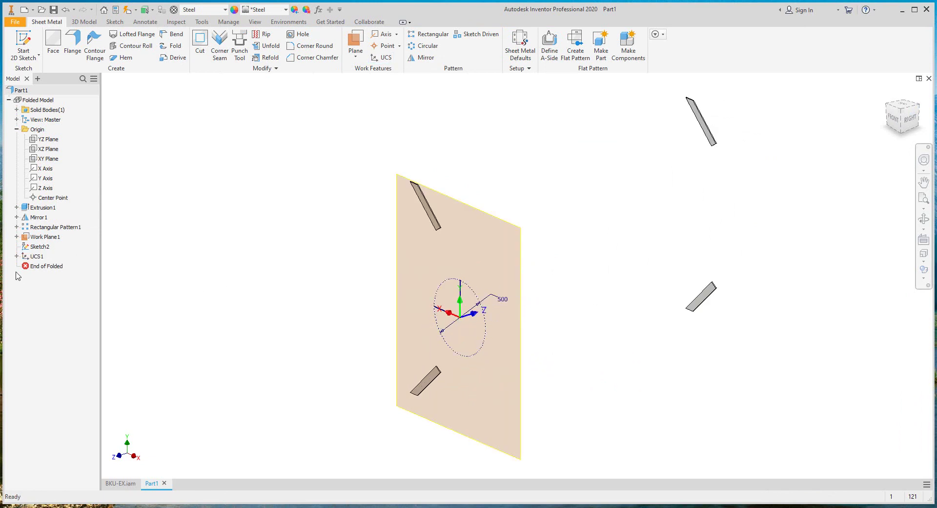
- Hide the work plane and the circle sketch, and rename the new coordinate system to UCS
{"action": "right_click", "coordinate": [47, 244]}
{"action": "left_click", "coordinate": [63, 334]}
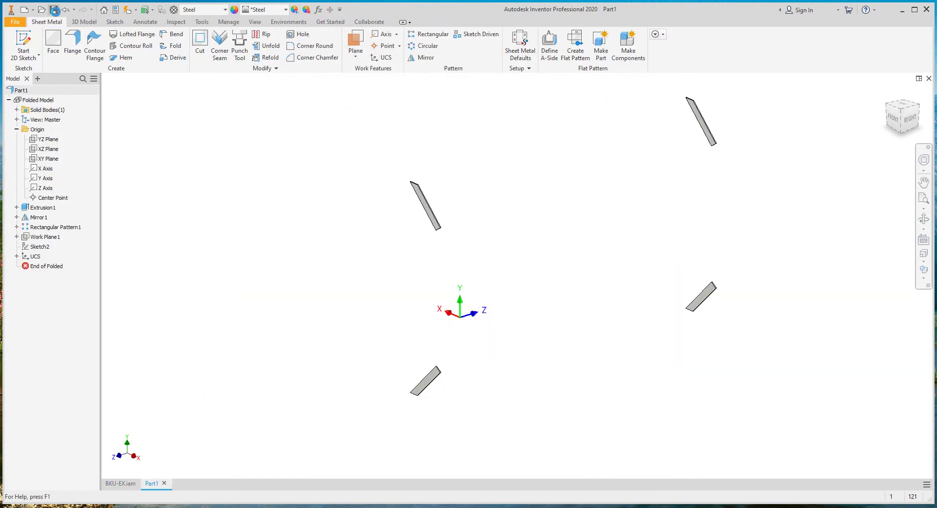
- Start saving the part and create and open a new folder named Other Parts inside BKU Exchanger
{"action": "key", "text": "ctrl+s"}
{"action": "right_click", "coordinate": [358, 219]}
{"action": "mouse_move", "coordinate": [386, 322]}
{"action": "left_click", "coordinate": [524, 325]}
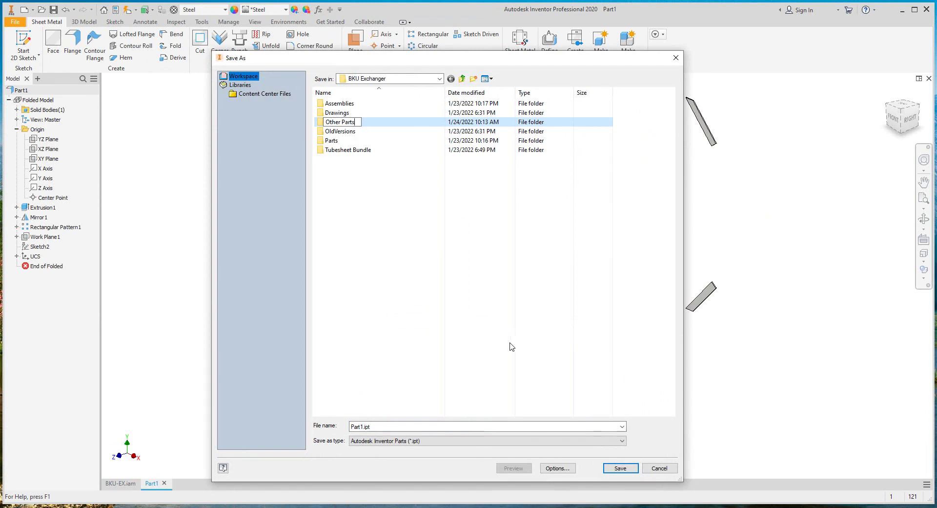
{"action": "key", "text": "Return"}
{"action": "key", "text": "Return"}
- Save the part in that folder as Nozzles With Ebow Support
{"action": "left_click", "coordinate": [391, 426]}
{"action": "type", "text": "Nozzles Supp"}
{"action": "key", "text": "ctrl+Left"}
{"action": "type", "text": "With "}
{"action": "type", "text": "Willow"}
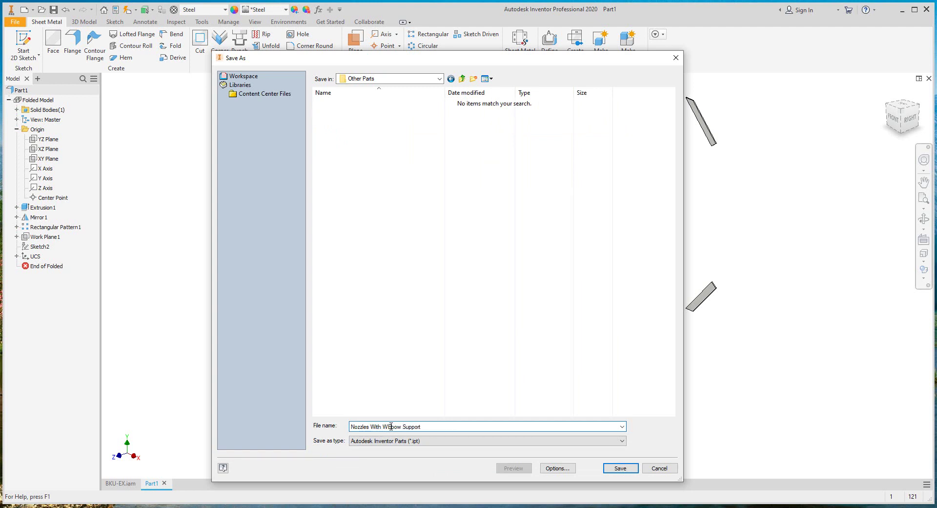
{"action": "key", "text": "Return"}
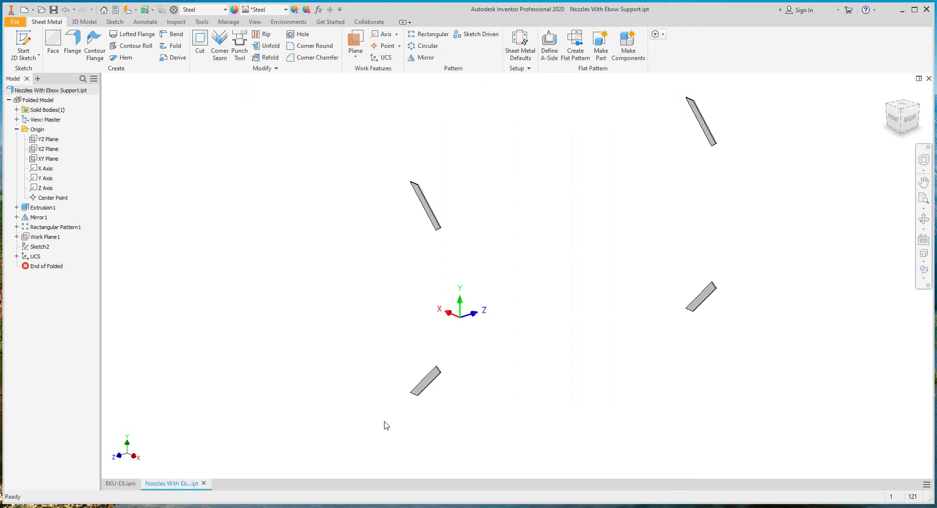
- Switch to the BKU-EX.iam assembly and place Nozzles With Ebow Support.ipt in it
{"action": "left_click", "coordinate": [117, 484]}
{"action": "left_click", "coordinate": [17, 39]}
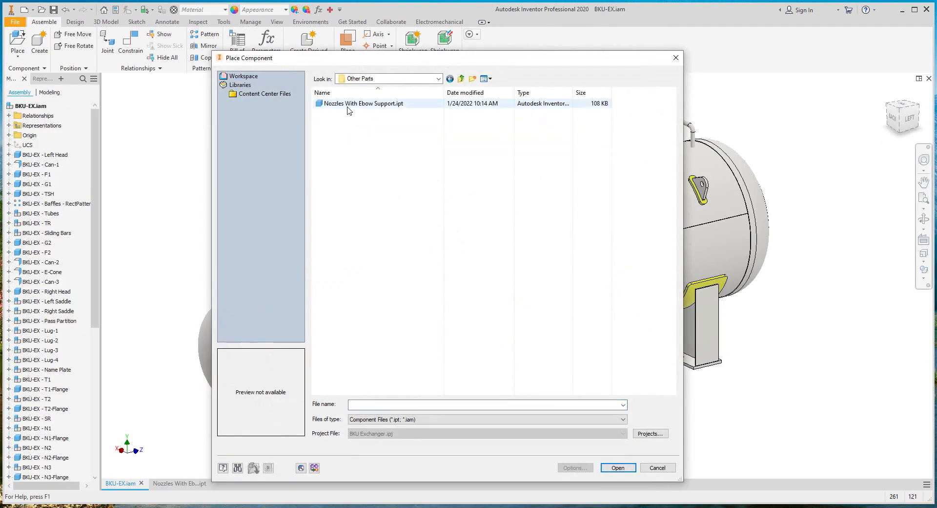
{"action": "double_click", "coordinate": [348, 104]}
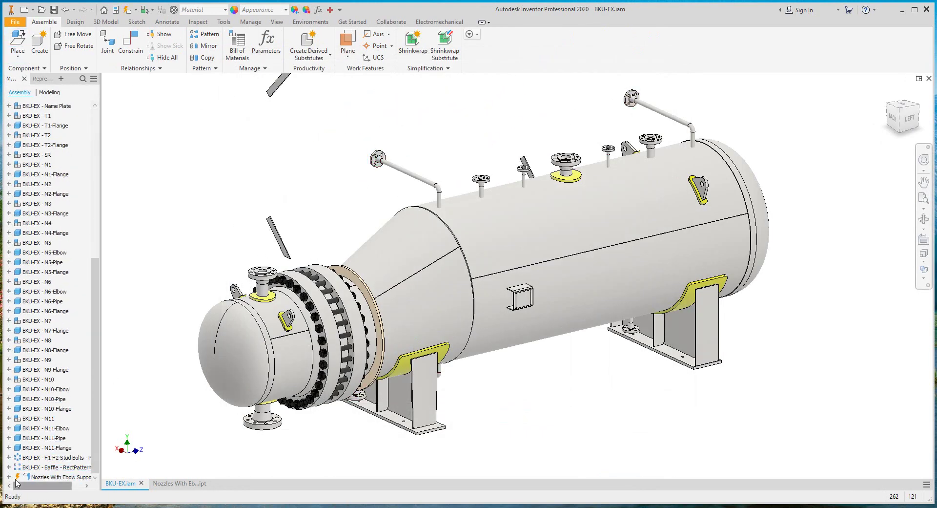
- Apply a constraint set between the support part's UCS and the Start UCS of BKU-EX - Can-3
{"action": "key", "text": "c"}
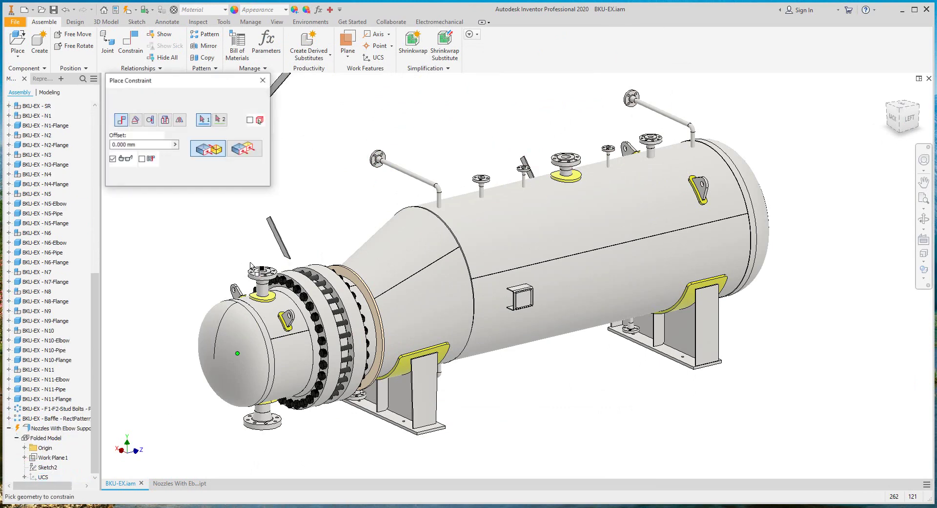
{"action": "scroll", "coordinate": [91, 228], "scroll_direction": "up", "scroll_amount": 10}
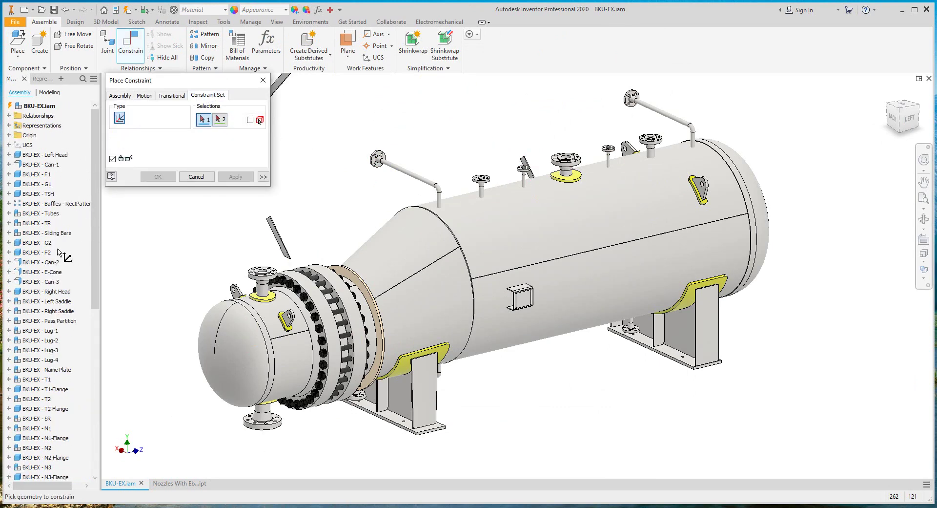
{"action": "left_click", "coordinate": [9, 282]}
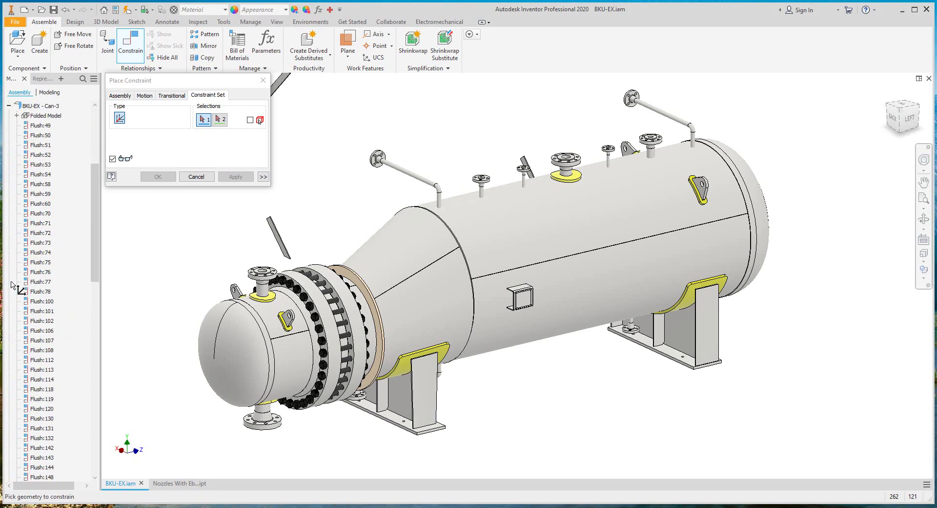
{"action": "scroll", "coordinate": [52, 200], "scroll_direction": "down", "scroll_amount": 5}
{"action": "scroll", "coordinate": [76, 289], "scroll_direction": "up", "scroll_amount": 6}
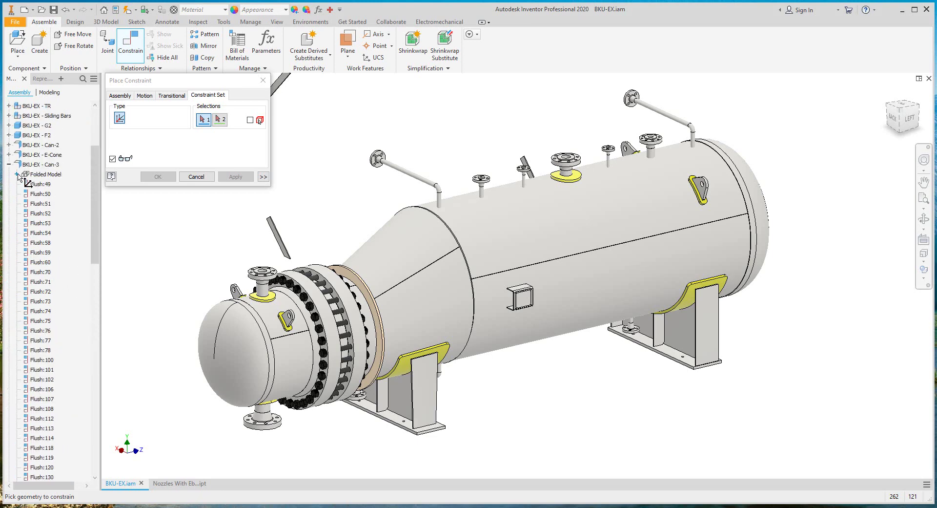
{"action": "left_click", "coordinate": [17, 174]}
{"action": "left_click", "coordinate": [53, 204]}
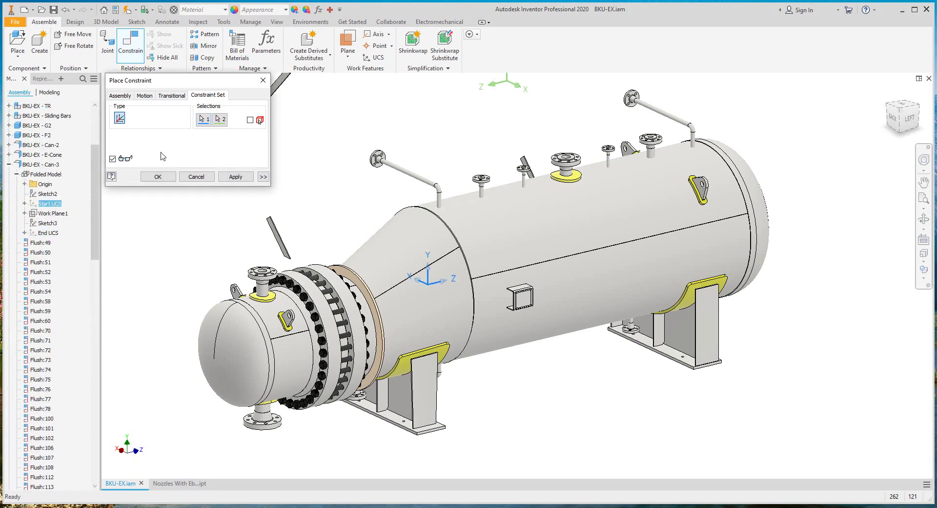
{"action": "left_click", "coordinate": [236, 176]}
{"action": "left_click", "coordinate": [196, 177]}
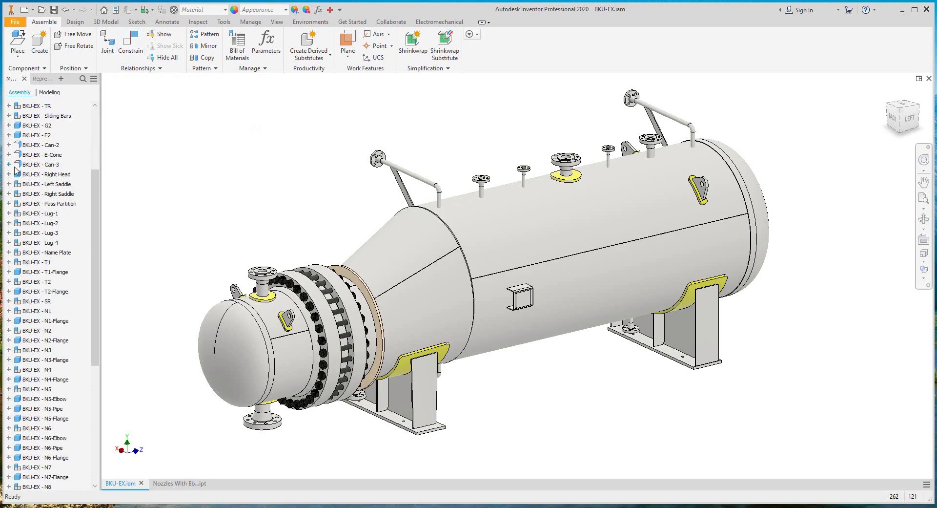
- Save the BKU-EX assembly with the constrained nozzle supports
{"action": "left_click", "coordinate": [925, 219]}
{"action": "left_click_drag", "start_coordinate": [561, 254], "coordinate": [629, 267]}
{"action": "middle_click_drag", "start_coordinate": [629, 267], "coordinate": [482, 270]}
{"action": "key", "text": "Escape"}
{"action": "left_click", "coordinate": [54, 9]}
{"action": "left_click", "coordinate": [519, 307]}
{"action": "left_click", "coordinate": [519, 213]}
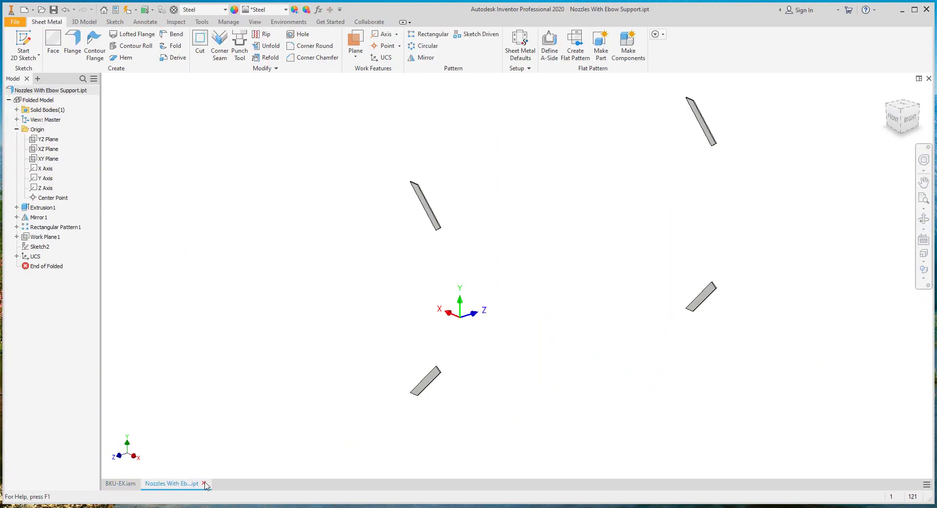
- Close the nozzle support part and create a new document from a template
{"action": "left_click", "coordinate": [25, 10]}
{"action": "double_click", "coordinate": [438, 137]}
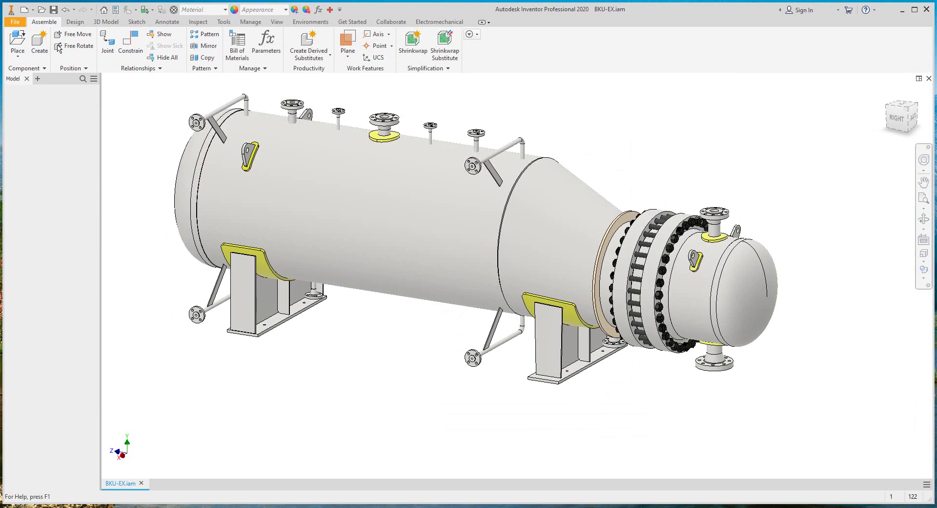
- Create a new sheet metal part and, in a front-plane sketch, draw a circle centred above the origin and passing through it
{"action": "left_click", "coordinate": [488, 168]}
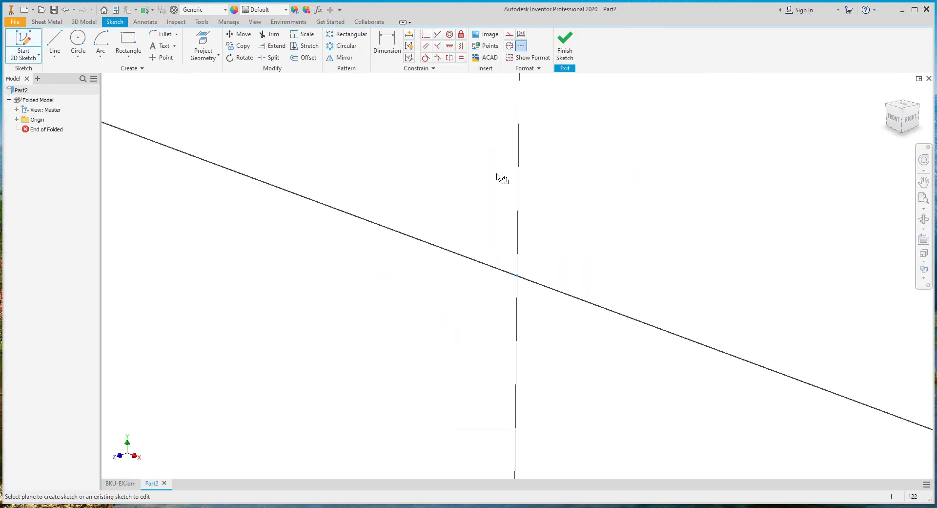
{"action": "left_click", "coordinate": [78, 39]}
{"action": "left_click", "coordinate": [517, 99]}
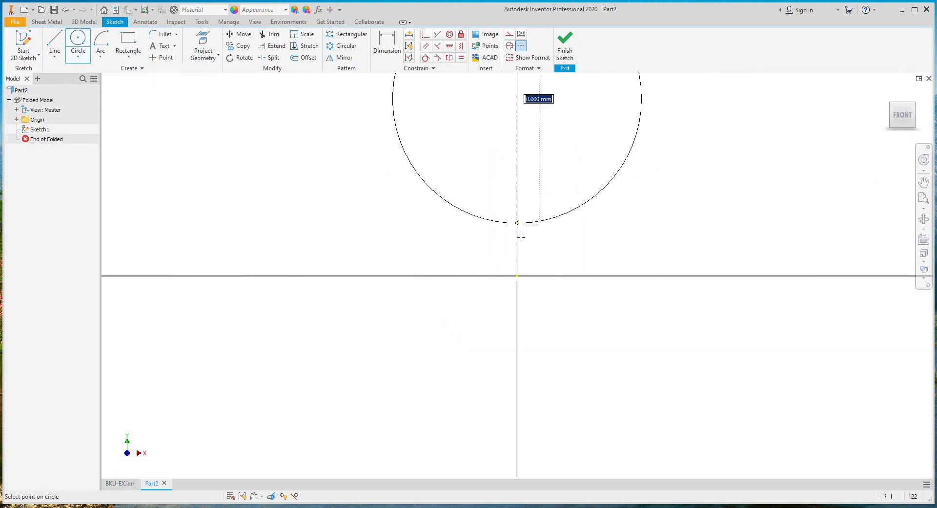
{"action": "left_click", "coordinate": [517, 275]}
{"action": "scroll", "coordinate": [517, 276], "scroll_direction": "down", "scroll_amount": 2}
{"action": "key", "text": "Escape"}
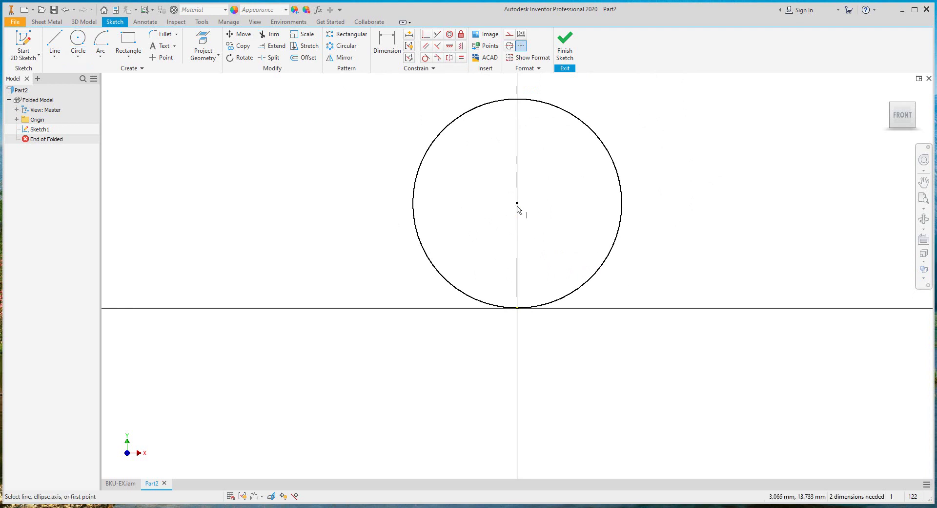
- Align the circle's centre vertically with the origin and dimension its diameter at 1100 mm
{"action": "key", "text": "d"}
{"action": "left_click", "coordinate": [438, 173]}
{"action": "left_click", "coordinate": [453, 192]}
{"action": "key", "text": "Return"}
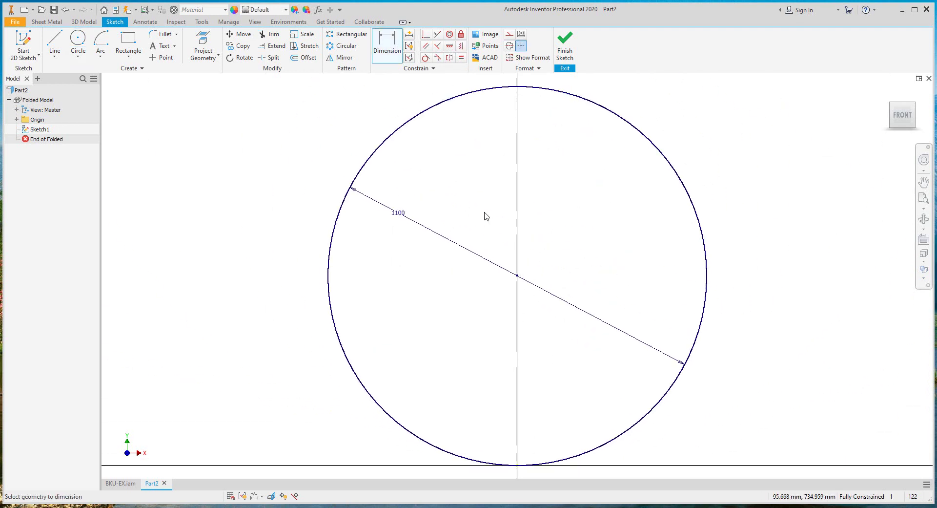
- Draw an upward semicircular centre-point arc in the circle's lower half and align its ends horizontally with its centre
{"action": "left_click", "coordinate": [78, 56]}
{"action": "left_click", "coordinate": [100, 56]}
{"action": "left_click", "coordinate": [120, 117]}
{"action": "left_click", "coordinate": [516, 384]}
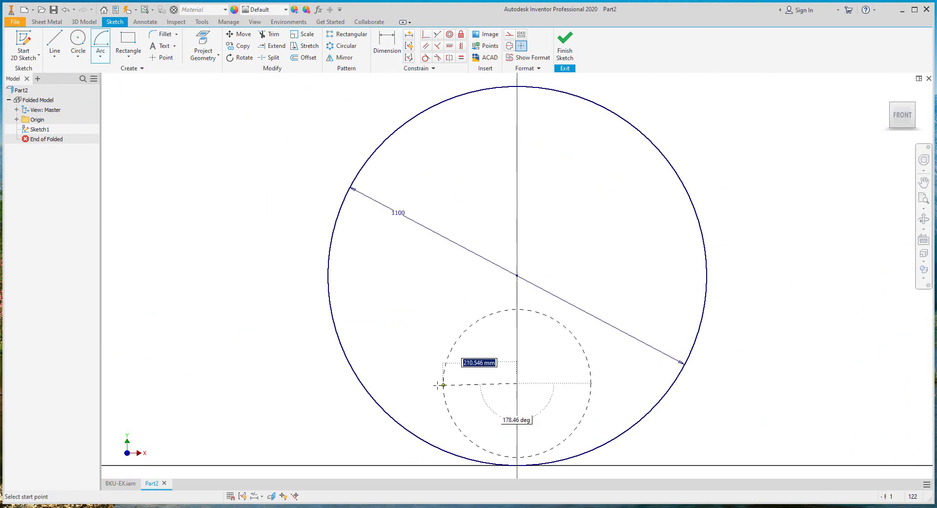
{"action": "left_click", "coordinate": [428, 387]}
{"action": "left_click", "coordinate": [606, 383]}
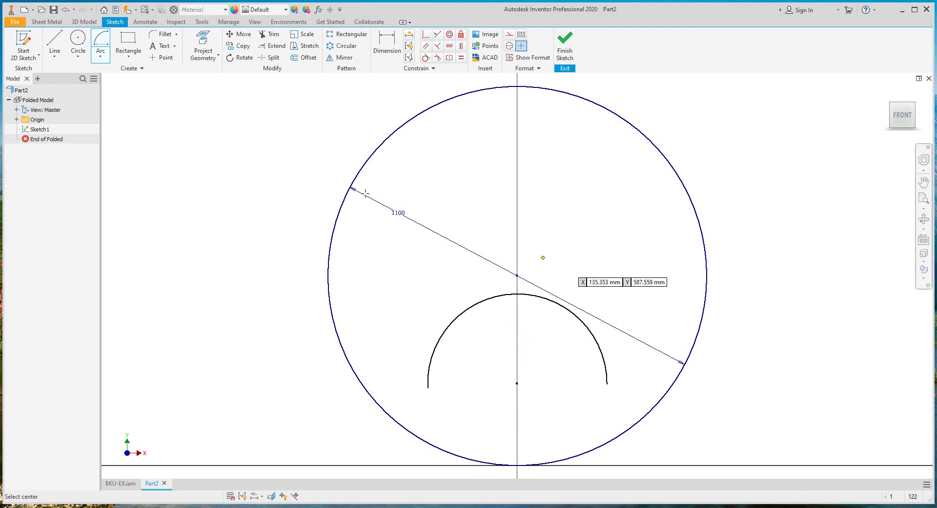
{"action": "left_click", "coordinate": [519, 381]}
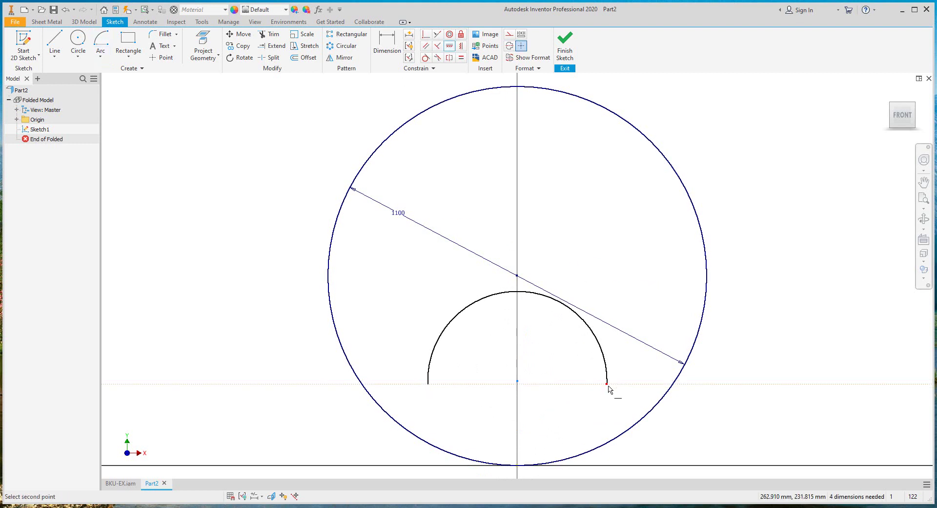
- Dimension the arc's radius at 372.5 mm and place its centre 369 mm above the origin
{"action": "left_click", "coordinate": [554, 341]}
{"action": "type", "text": "372.5"}
{"action": "key", "text": "Return"}
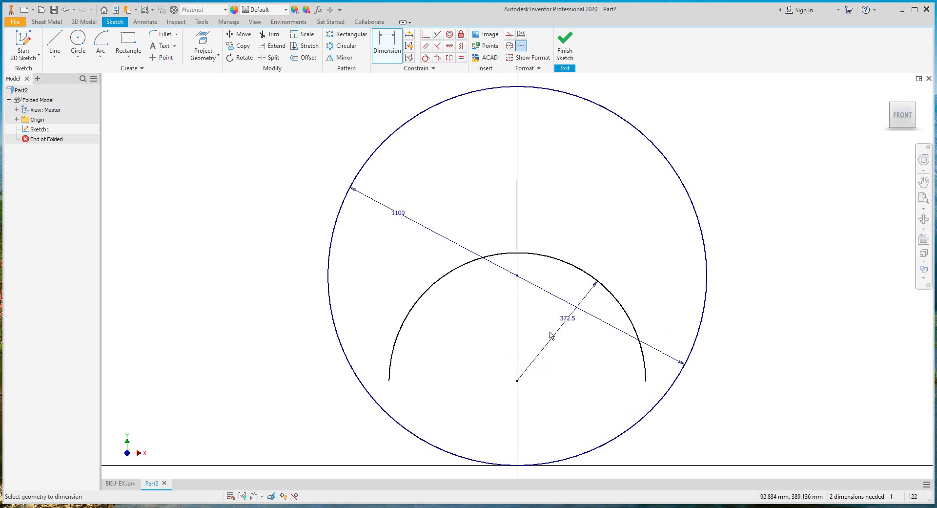
{"action": "right_click", "coordinate": [584, 345]}
{"action": "left_click", "coordinate": [613, 345]}
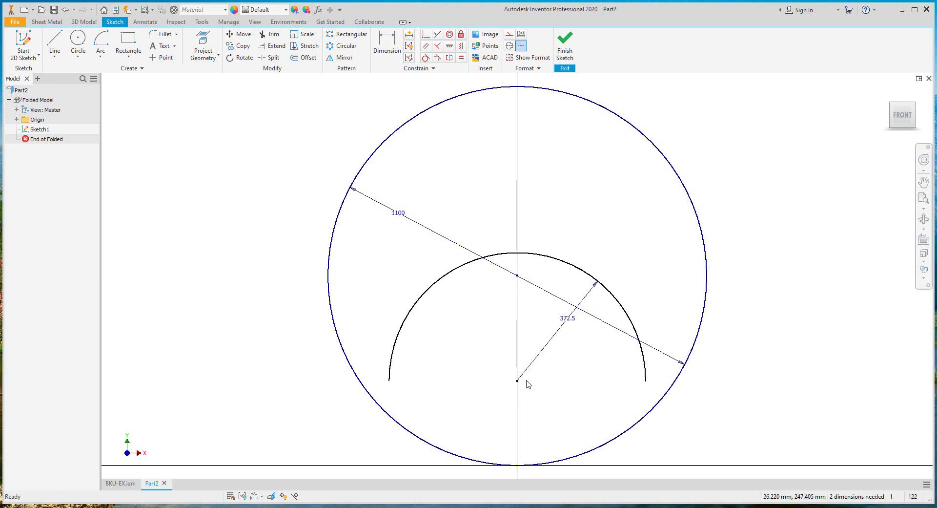
{"action": "left_click", "coordinate": [497, 429]}
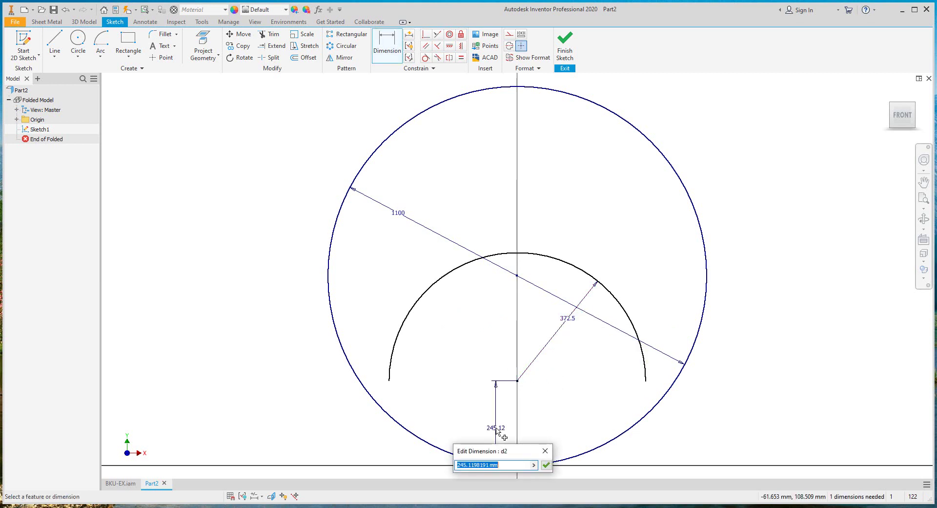
{"action": "key", "text": "Return"}
- Draw a vertical line down from each end of the arc to the large circle, forming the legs of an arch
{"action": "key", "text": "l"}
{"action": "left_click", "coordinate": [389, 337]}
{"action": "left_click", "coordinate": [389, 438]}
{"action": "key", "text": "Escape"}
{"action": "key", "text": "l"}
{"action": "left_click", "coordinate": [646, 338]}
{"action": "middle_click_drag", "start_coordinate": [637, 398], "coordinate": [658, 322]}
{"action": "scroll", "coordinate": [657, 322], "scroll_direction": "up", "scroll_amount": 3}
{"action": "left_click", "coordinate": [662, 381]}
{"action": "right_click", "coordinate": [712, 303]}
{"action": "left_click", "coordinate": [740, 308]}
- Trim the arch's leg lines where they overshoot the large circle
{"action": "key", "text": "x"}
{"action": "left_click", "coordinate": [511, 340]}
{"action": "right_click", "coordinate": [551, 283]}
{"action": "left_click", "coordinate": [585, 283]}
- Constrain the arc's centre vertically in line with the large circle's centre
{"action": "scroll", "coordinate": [617, 286], "scroll_direction": "down", "scroll_amount": 3}
{"action": "left_click_drag", "start_coordinate": [702, 315], "coordinate": [707, 315]}
{"action": "left_click", "coordinate": [460, 46]}
{"action": "key", "text": "Escape"}
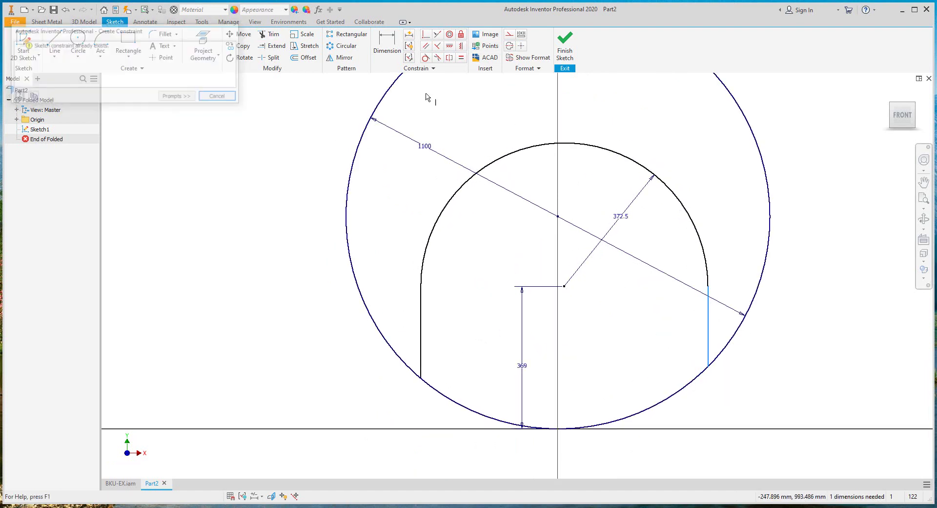
{"action": "left_click", "coordinate": [557, 215]}
{"action": "right_click", "coordinate": [589, 190]}
{"action": "key", "text": "Escape"}
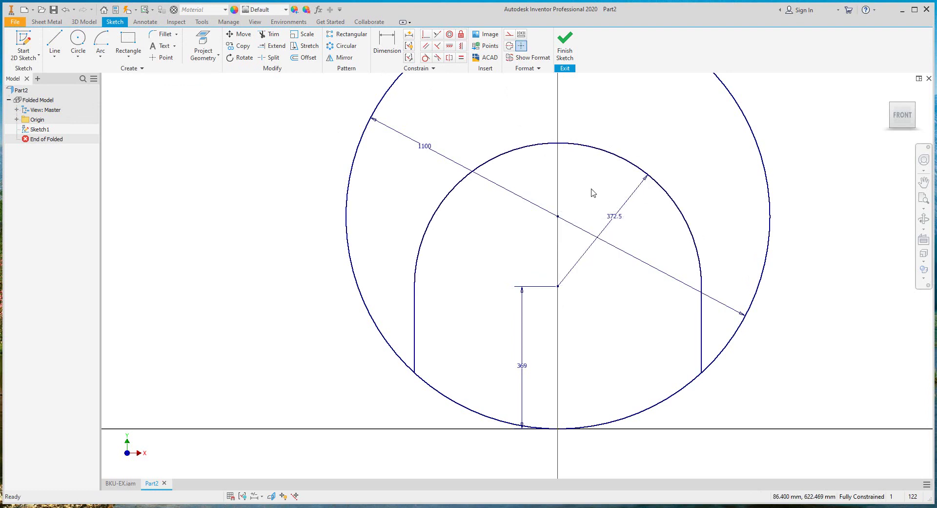
- Offset the arc and both legs outward and dimension the gap between the two arches at 12 mm
{"action": "left_click", "coordinate": [304, 58]}
{"action": "right_click", "coordinate": [418, 169]}
{"action": "left_click", "coordinate": [418, 212]}
{"action": "left_click", "coordinate": [415, 297]}
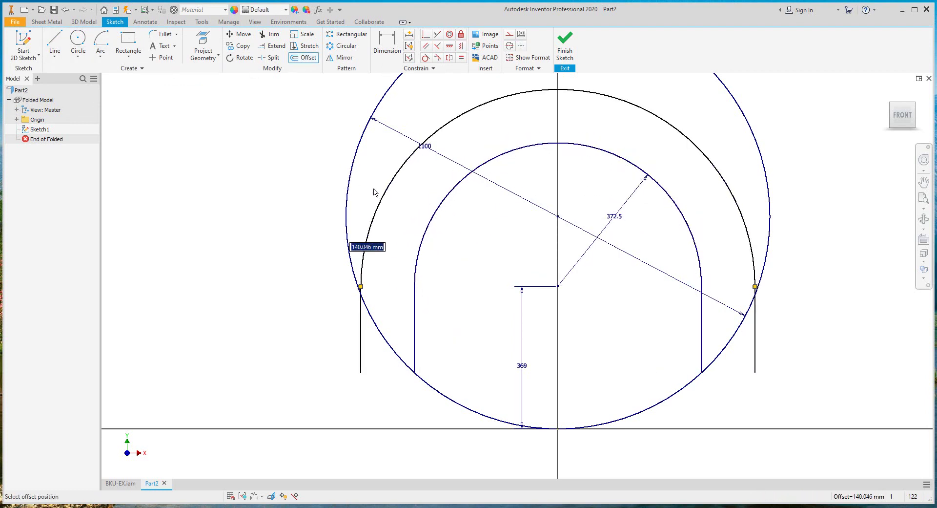
{"action": "left_click", "coordinate": [425, 207]}
{"action": "key", "text": "d"}
{"action": "left_click", "coordinate": [439, 208]}
{"action": "left_click", "coordinate": [468, 221]}
{"action": "type", "text": "12"}
{"action": "key", "text": "Return"}
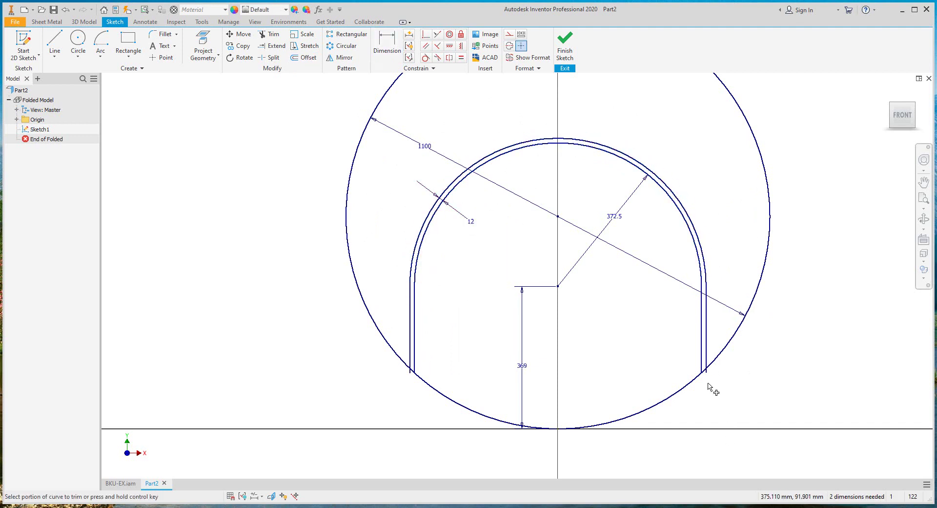
- Trim the outer legs at the large circle and draw a horizontal line continuing into a slanted line from the outer arch to the circle on both sides
{"action": "left_click", "coordinate": [410, 371]}
{"action": "right_click", "coordinate": [455, 286]}
{"action": "left_click", "coordinate": [406, 269]}
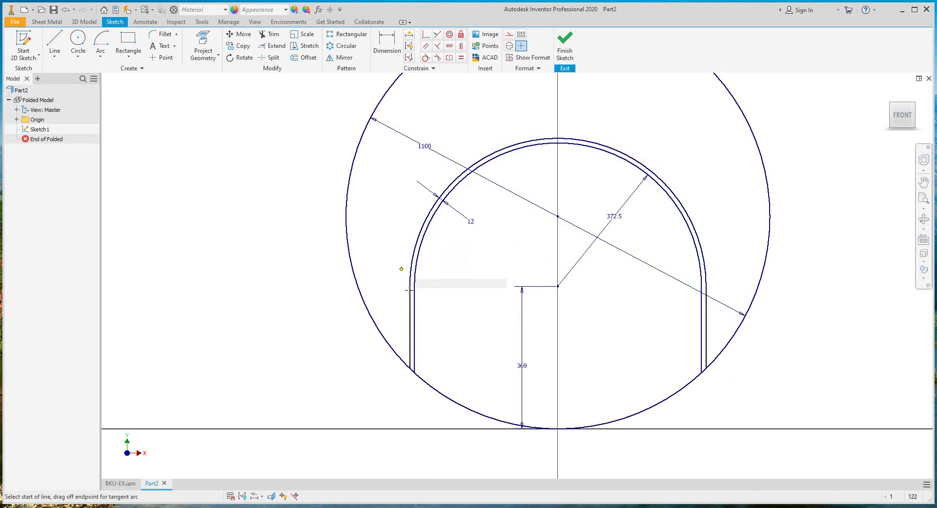
{"action": "left_click", "coordinate": [427, 216]}
{"action": "left_click", "coordinate": [381, 216]}
{"action": "double_click", "coordinate": [353, 271]}
{"action": "left_click", "coordinate": [694, 224]}
{"action": "left_click", "coordinate": [733, 224]}
{"action": "double_click", "coordinate": [763, 271]}
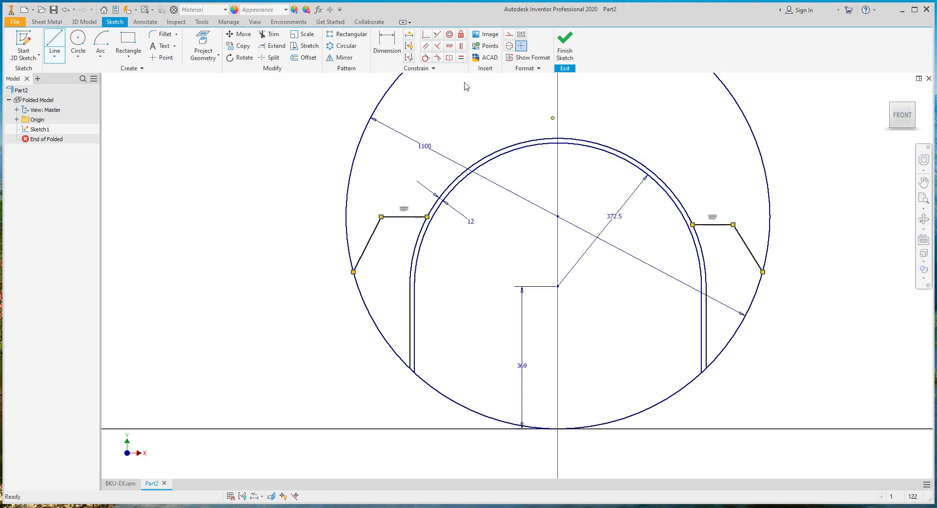
- Make the two short horizontal bracket lines equal in length, and likewise the two slanted lines
{"action": "left_click", "coordinate": [713, 224]}
{"action": "left_click", "coordinate": [367, 245]}
{"action": "left_click", "coordinate": [748, 248]}
- Dimension the right horizontal bracket line at 50 mm and the left one at 183 mm above the arc's centre
{"action": "right_click", "coordinate": [713, 143]}
{"action": "left_click", "coordinate": [668, 157]}
{"action": "left_click", "coordinate": [721, 223]}
{"action": "left_click", "coordinate": [714, 192]}
{"action": "type", "text": "50"}
{"action": "key", "text": "Return"}
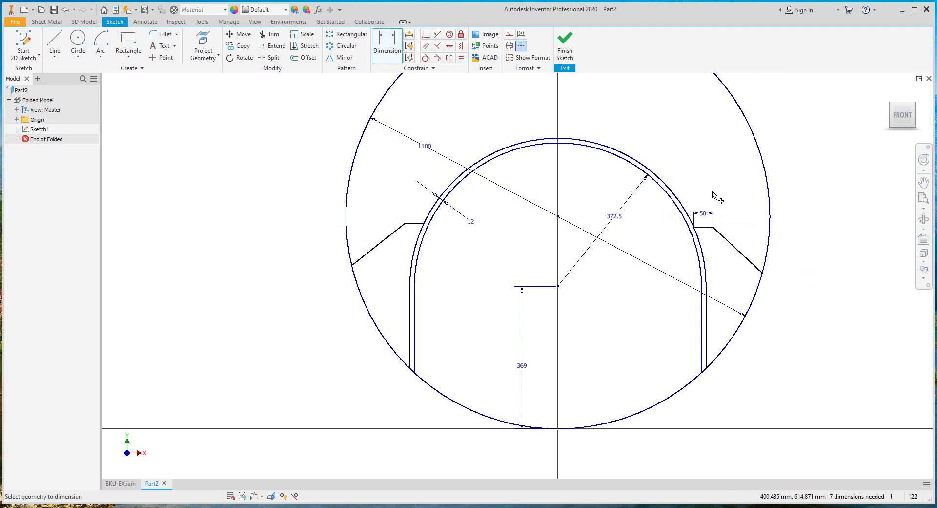
{"action": "left_click", "coordinate": [296, 246]}
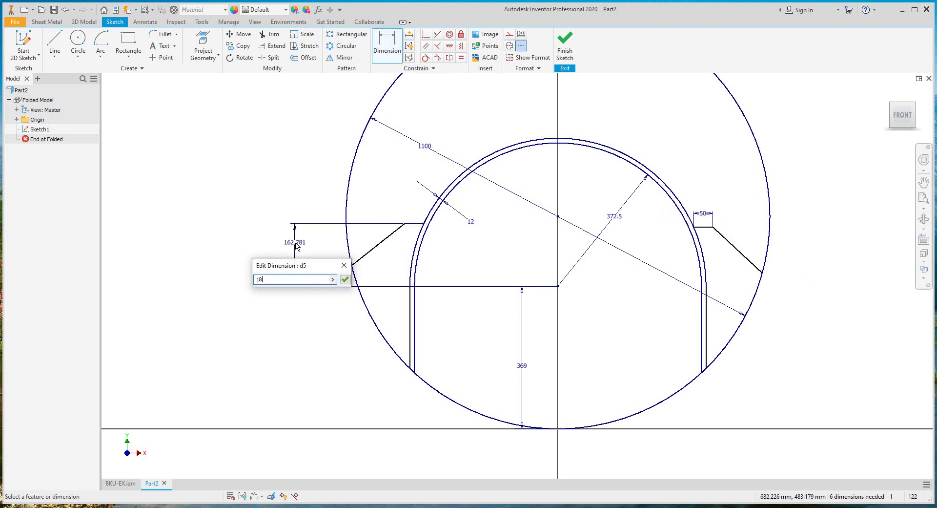
{"action": "type", "text": "183"}
{"action": "key", "text": "Return"}
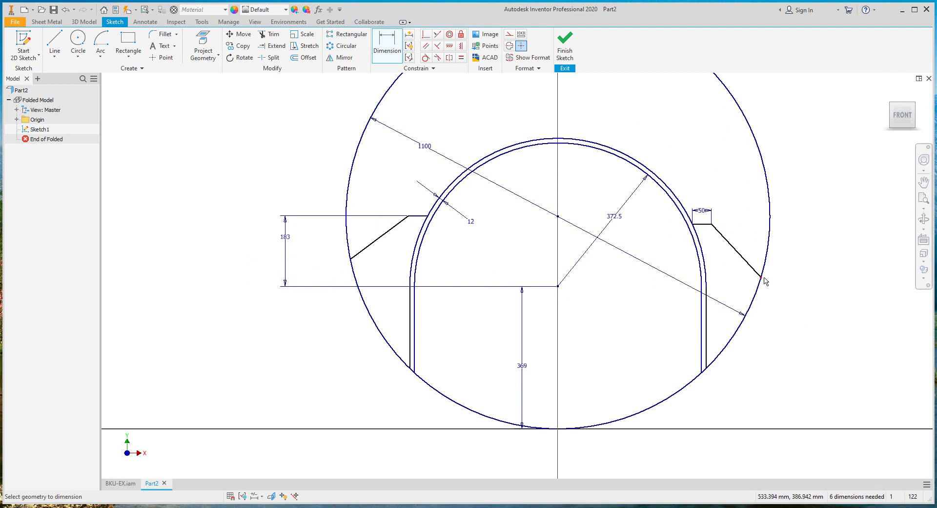
- Dimension the right slanted line's outer end 147 mm from the outer leg and 145 mm below the horizontal bracket line
{"action": "left_click", "coordinate": [723, 416]}
{"action": "type", "text": "147"}
{"action": "key", "text": "Return"}
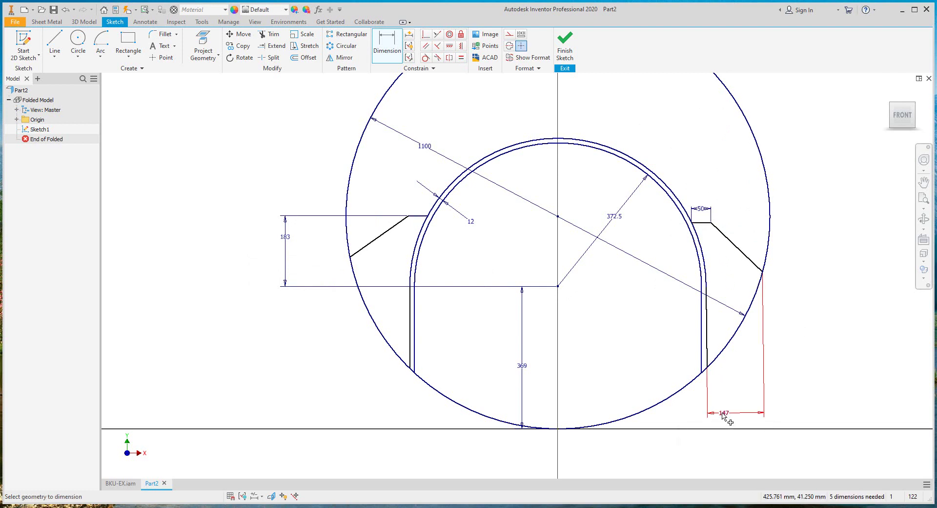
{"action": "left_click", "coordinate": [708, 227]}
{"action": "left_click", "coordinate": [833, 232]}
{"action": "type", "text": "145"}
{"action": "key", "text": "Return"}
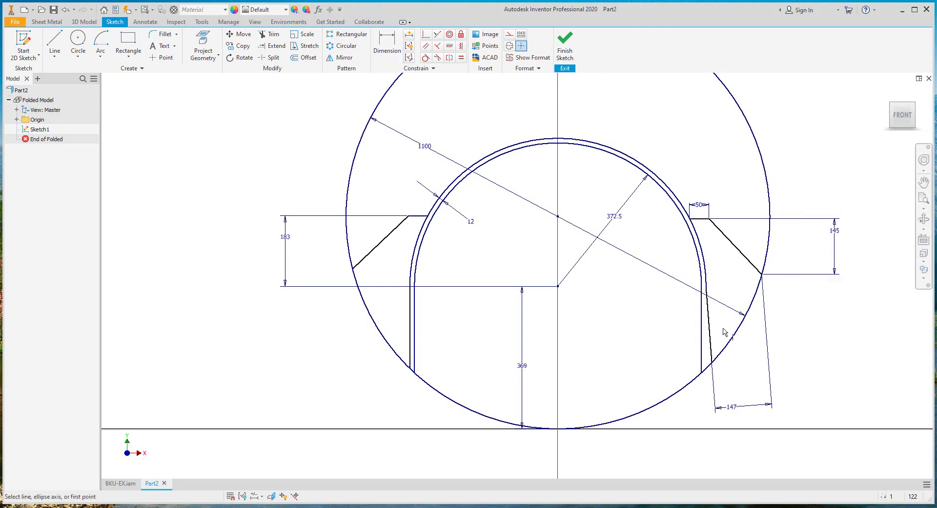
- Constrain the right outer leg vertical and make both outer legs tangent to the outer arc
{"action": "left_click", "coordinate": [710, 331]}
{"action": "left_click", "coordinate": [411, 271]}
{"action": "left_click", "coordinate": [410, 296]}
{"action": "left_click", "coordinate": [705, 267]}
{"action": "left_click", "coordinate": [706, 292]}
{"action": "key", "text": "Escape"}
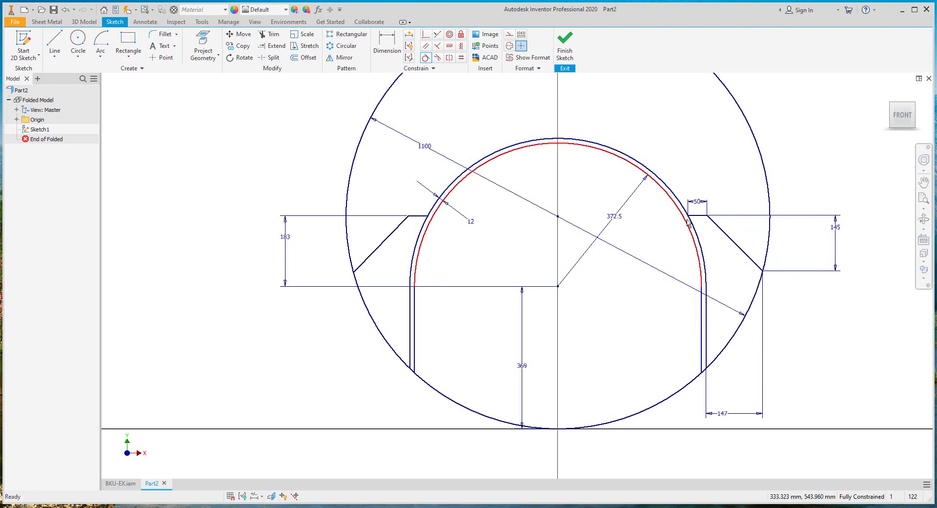
- Convert the 1100 mm circle to construction geometry and finish the sketch
{"action": "middle_click_drag", "start_coordinate": [650, 134], "coordinate": [646, 125]}
{"action": "left_click_drag", "start_coordinate": [773, 108], "coordinate": [709, 141]}
{"action": "left_click", "coordinate": [508, 34]}
{"action": "right_click", "coordinate": [686, 96]}
{"action": "left_click", "coordinate": [689, 126]}
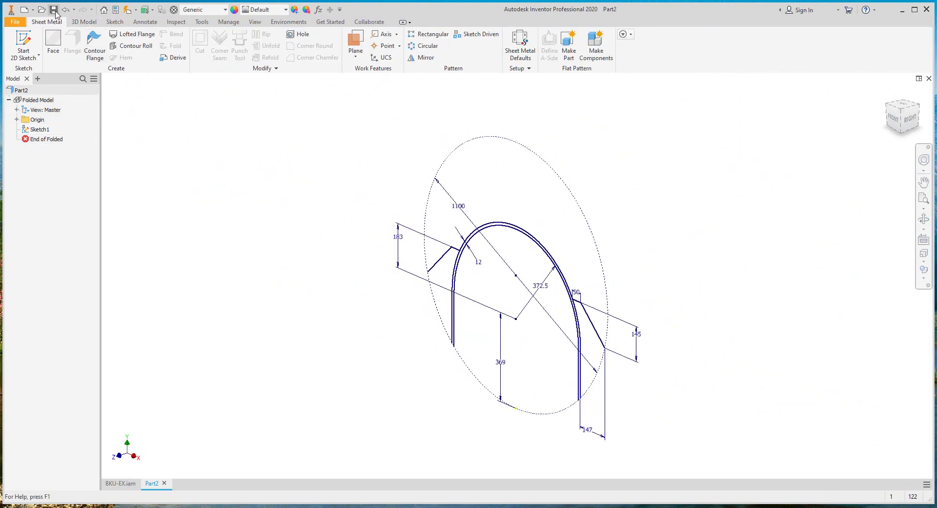
- Save the part as Bundle Retainer 2D Sketch in the Other Parts folder
{"action": "left_click", "coordinate": [53, 10]}
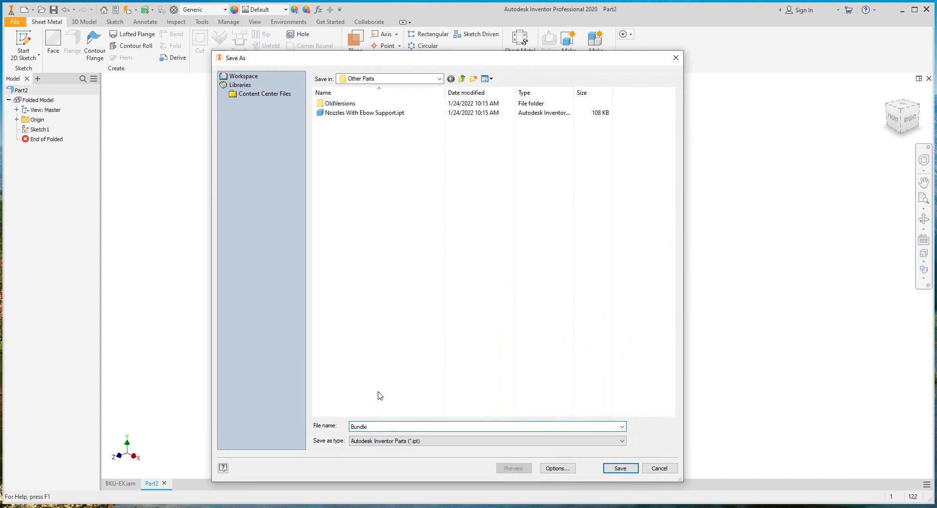
{"action": "type", "text": "Bundle Retainer"}
{"action": "type", "text": "ketch"}
{"action": "key", "text": "Return"}
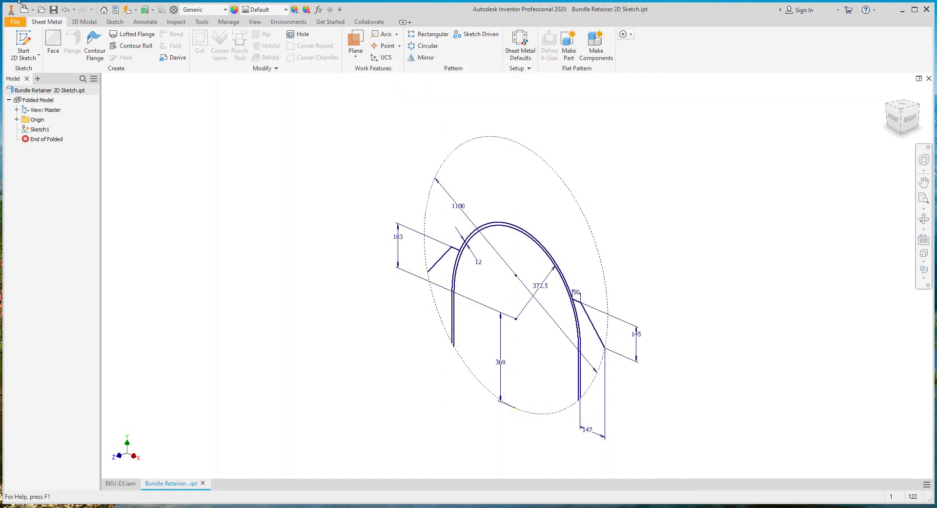
- Create another sheet metal part and derive Bundle Retainer 2D Sketch.ipt from the Other Parts folder into it
{"action": "left_click", "coordinate": [23, 10]}
{"action": "double_click", "coordinate": [451, 123]}
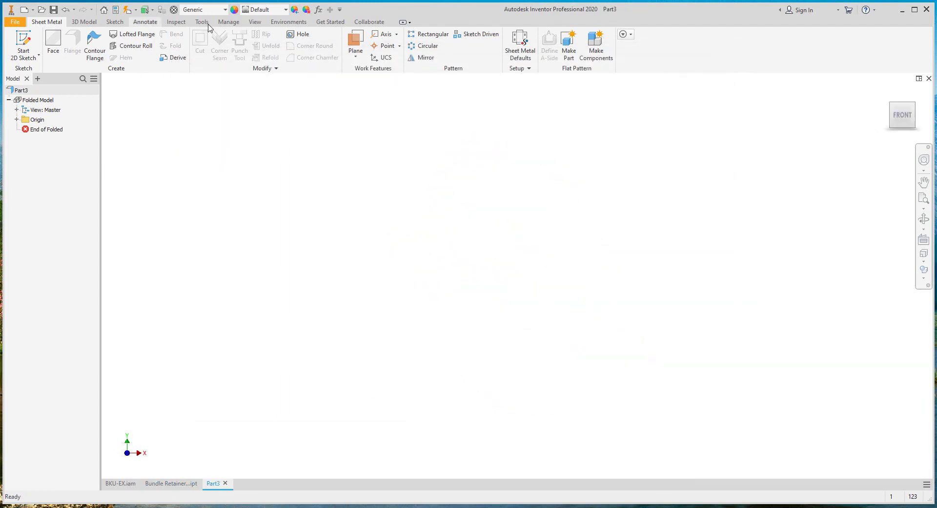
{"action": "left_click", "coordinate": [228, 22]}
{"action": "left_click", "coordinate": [204, 42]}
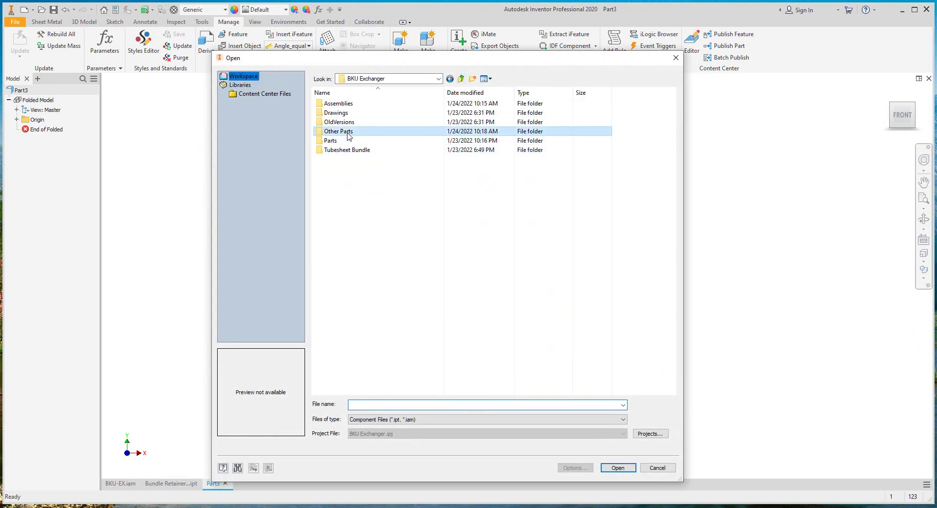
{"action": "double_click", "coordinate": [347, 132]}
{"action": "double_click", "coordinate": [356, 123]}
{"action": "left_click", "coordinate": [230, 384]}
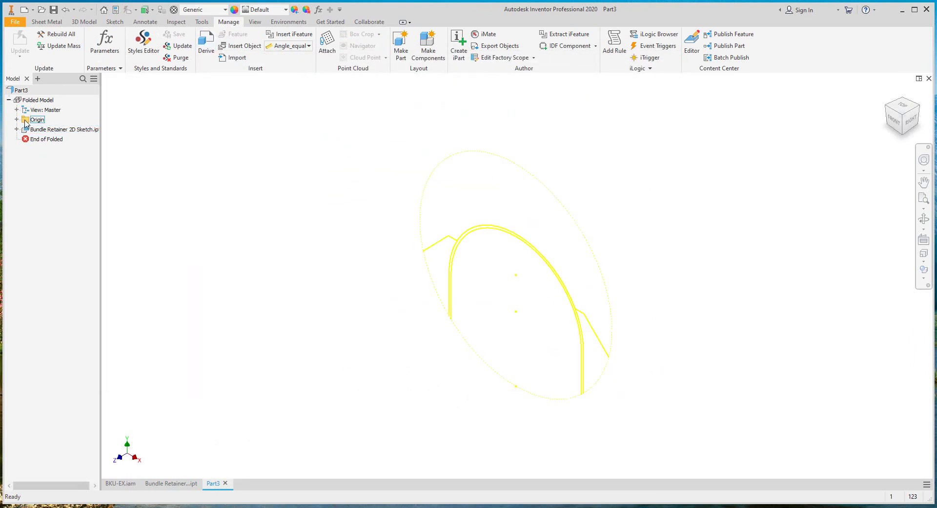
- Project the inner arch's arc and legs into a new XY-plane sketch, finish it, and hide the derived sketch
{"action": "left_click", "coordinate": [16, 119]}
{"action": "left_click", "coordinate": [48, 149]}
{"action": "left_click", "coordinate": [527, 269]}
{"action": "left_click", "coordinate": [203, 44]}
{"action": "right_click", "coordinate": [555, 171]}
{"action": "left_click", "coordinate": [517, 177]}
{"action": "right_click", "coordinate": [516, 180]}
{"action": "left_click", "coordinate": [512, 213]}
{"action": "right_click", "coordinate": [45, 208]}
{"action": "left_click", "coordinate": [73, 306]}
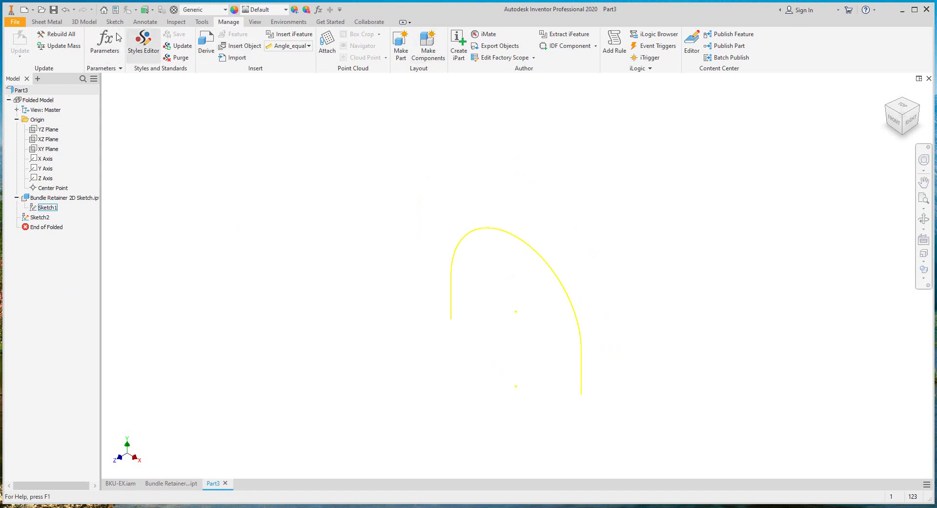
- Override the thickness from the sheet metal rule and set the Default_KFactor unfold rule's KFactor value to 0.5
{"action": "left_click", "coordinate": [47, 22]}
{"action": "left_click", "coordinate": [521, 47]}
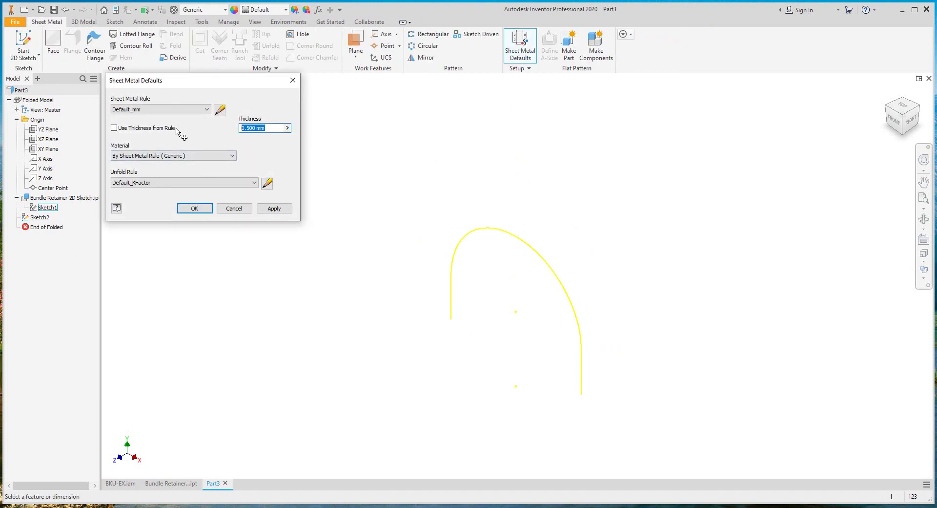
{"action": "left_click", "coordinate": [268, 184]}
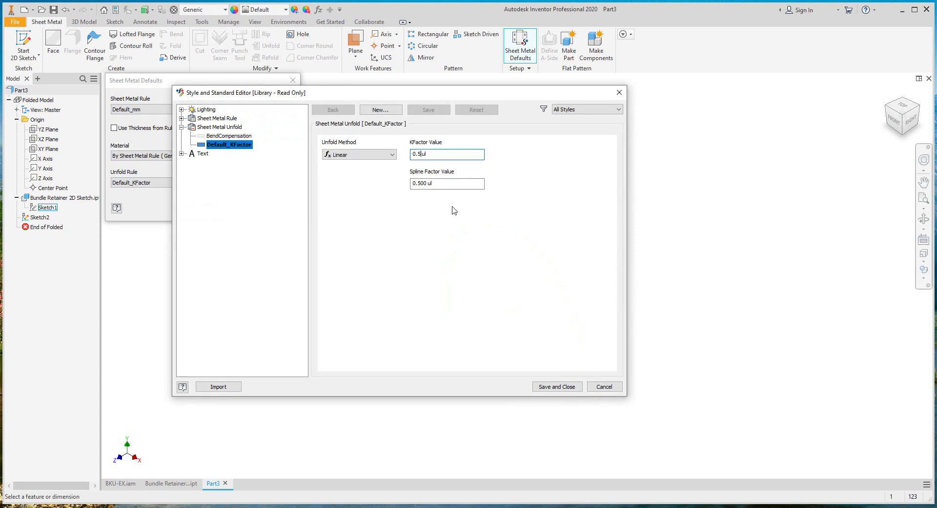
{"action": "left_click", "coordinate": [567, 388]}
{"action": "left_click", "coordinate": [275, 209]}
{"action": "left_click", "coordinate": [201, 209]}
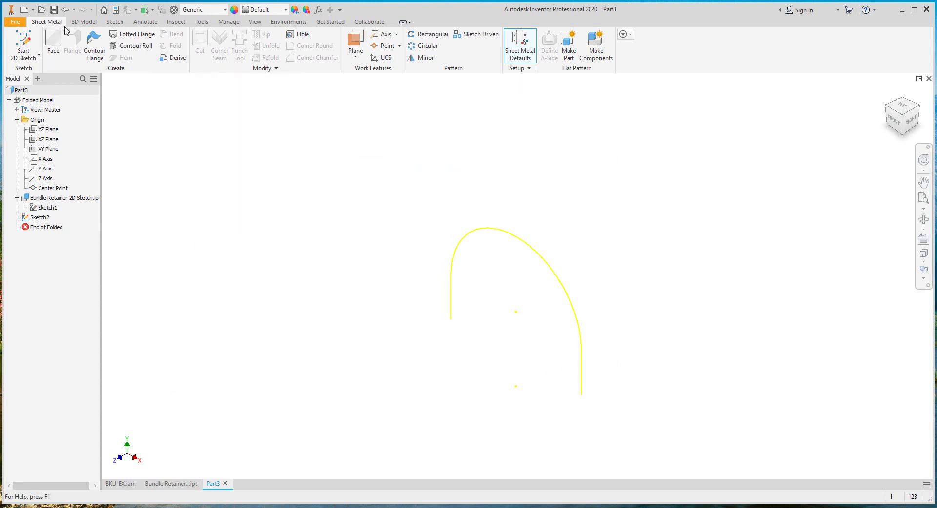
- Create a 75 mm wide contour flange from the arch profile, flipping both its width direction and its offset side
{"action": "left_click", "coordinate": [95, 45]}
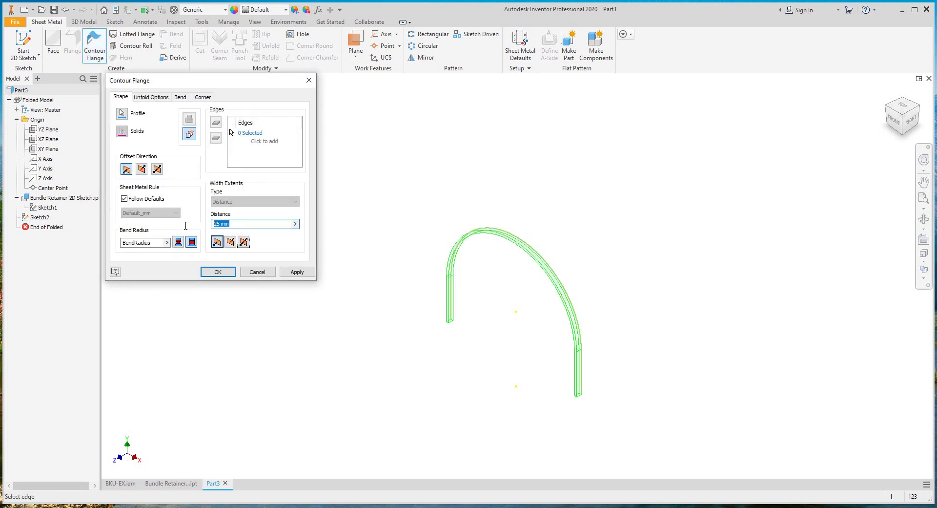
{"action": "type", "text": "75"}
{"action": "left_click", "coordinate": [230, 242]}
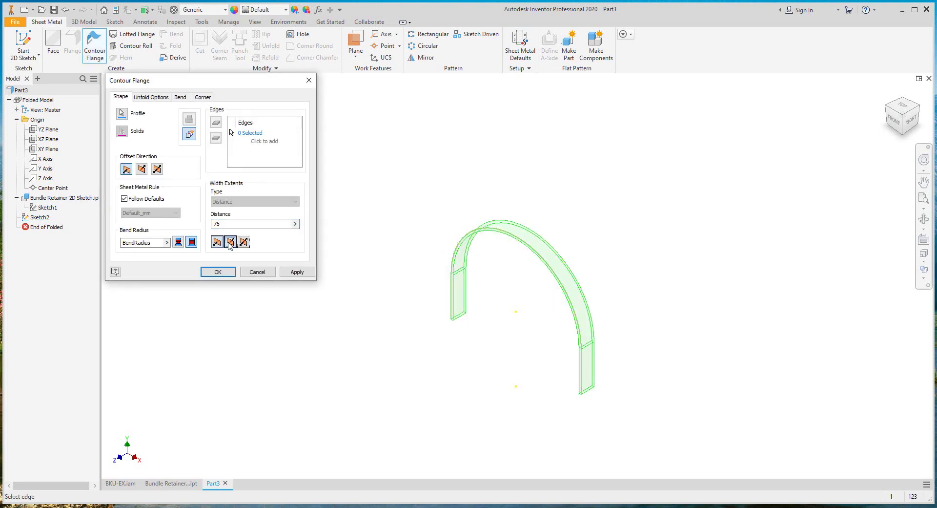
{"action": "left_click", "coordinate": [914, 124]}
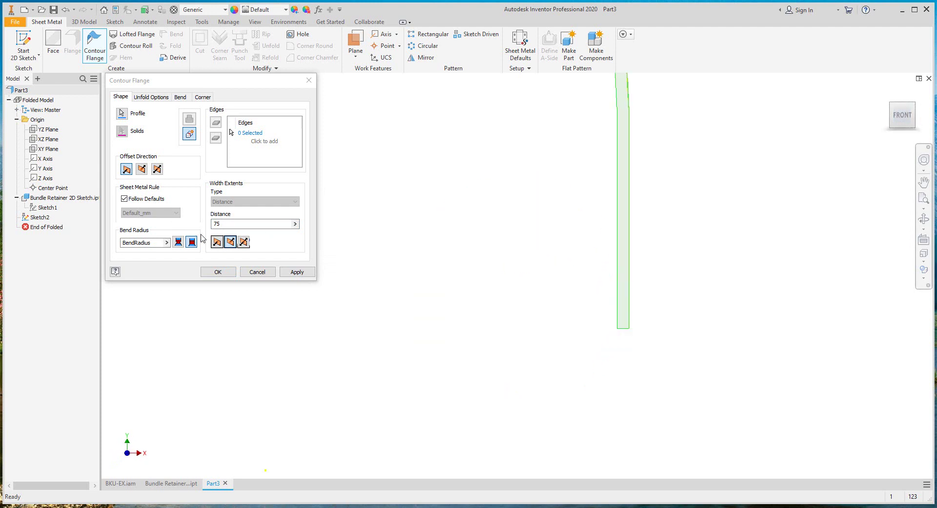
{"action": "left_click", "coordinate": [141, 169]}
{"action": "left_click", "coordinate": [886, 95]}
{"action": "middle_click", "coordinate": [508, 277]}
{"action": "middle_click", "coordinate": [508, 277]}
{"action": "left_click", "coordinate": [224, 274]}
- Project the derived sketch's large circle into a new XY-plane sketch as a normal curve, and hide the derived sketch
{"action": "left_click", "coordinate": [48, 158]}
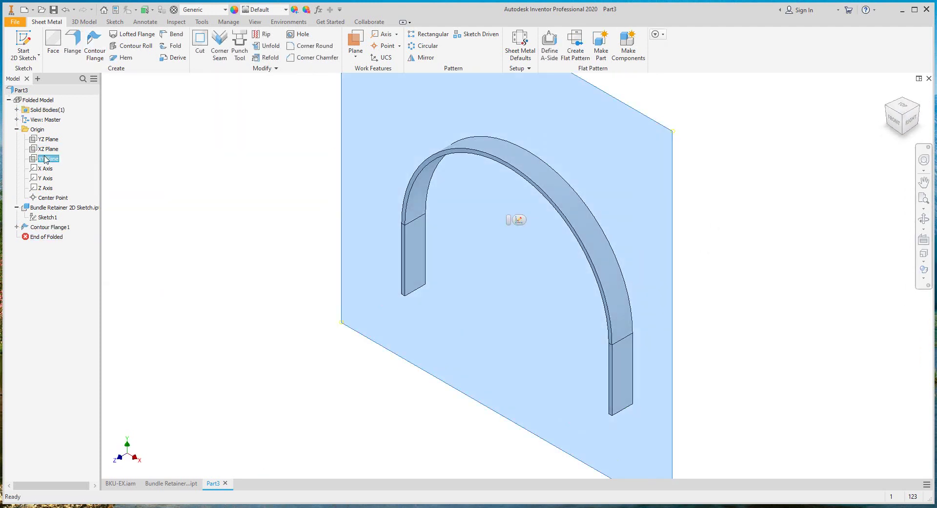
{"action": "right_click", "coordinate": [53, 216]}
{"action": "left_click", "coordinate": [78, 339]}
{"action": "scroll", "coordinate": [316, 341], "scroll_direction": "down", "scroll_amount": 2}
{"action": "left_click", "coordinate": [202, 39]}
{"action": "right_click", "coordinate": [122, 194]}
{"action": "left_click", "coordinate": [148, 183]}
{"action": "right_click", "coordinate": [53, 217]}
{"action": "left_click", "coordinate": [84, 340]}
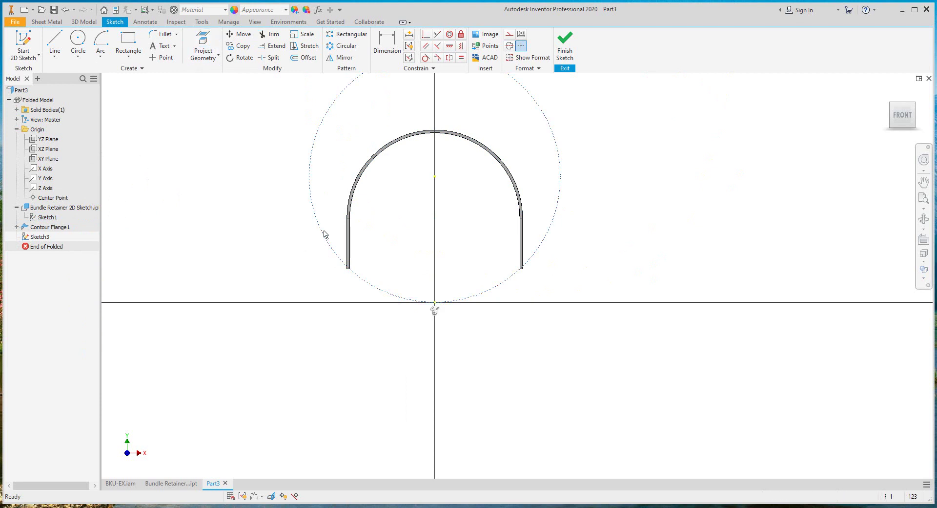
{"action": "left_click", "coordinate": [510, 37]}
- Extrude the projected circle with the Intersect operation in the flipped direction to trim the arch's leg ends
{"action": "key", "text": "e"}
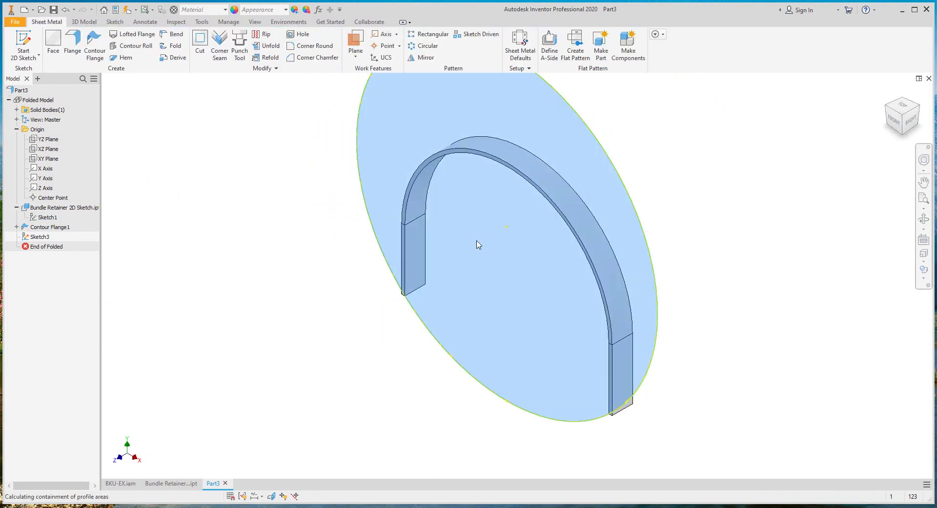
{"action": "left_click", "coordinate": [218, 199]}
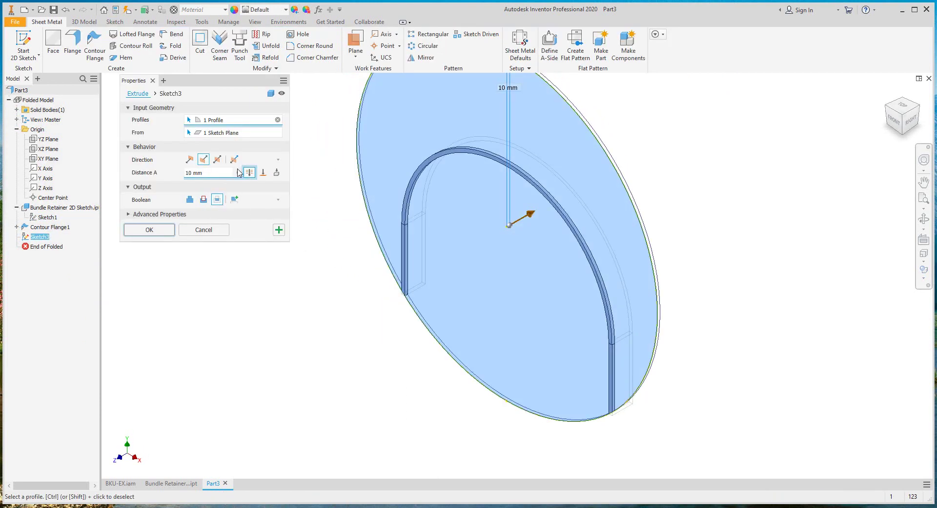
{"action": "left_click", "coordinate": [159, 232]}
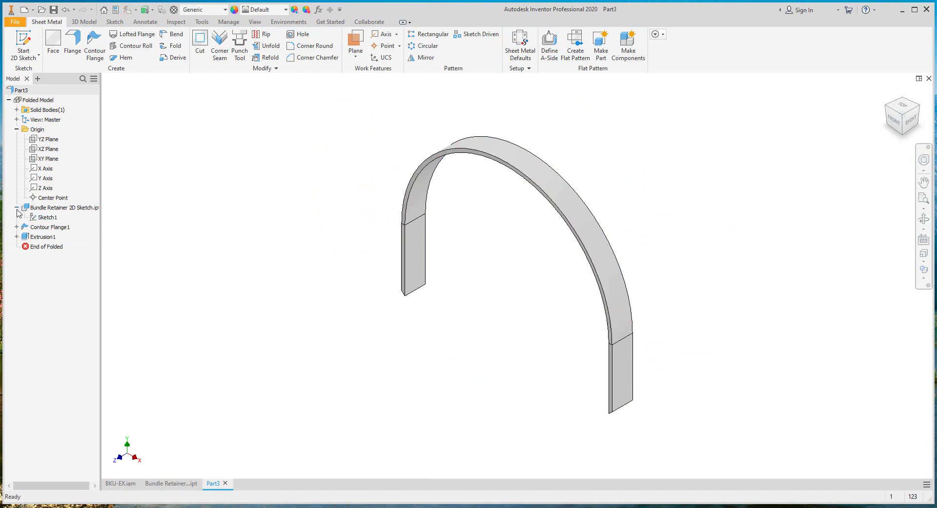
- Create a work plane offset from the XY plane by 2292-(75/2) mm
{"action": "left_click", "coordinate": [17, 208]}
{"action": "left_click", "coordinate": [43, 158]}
{"action": "left_click", "coordinate": [355, 42]}
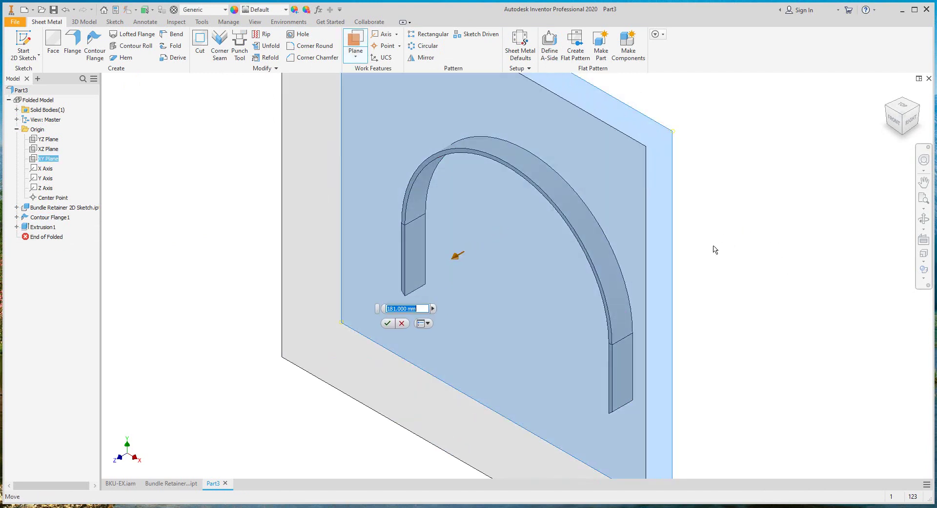
{"action": "type", "text": "2292-(75/2"}
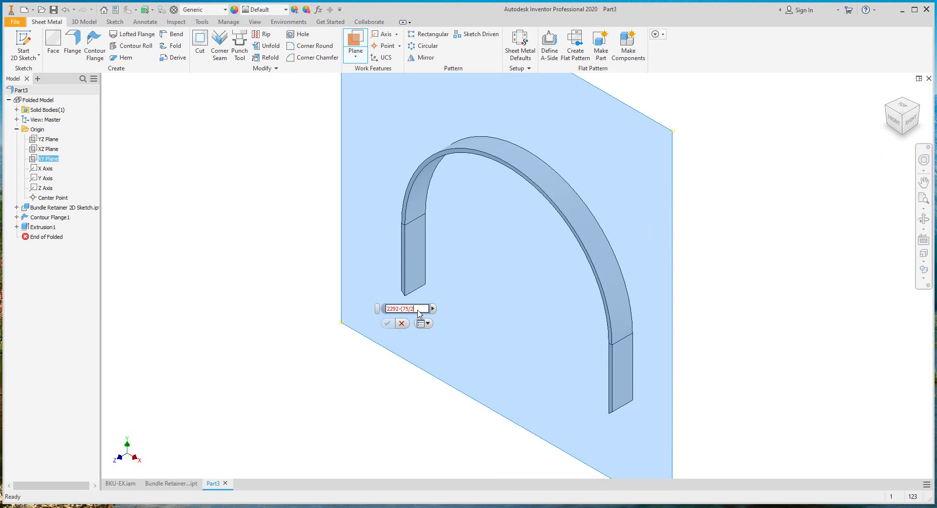
- Start a sketch on the offset work plane and draw a circle centred on the vertical axis, passing through the origin
{"action": "left_click", "coordinate": [53, 238]}
{"action": "key", "text": "s"}
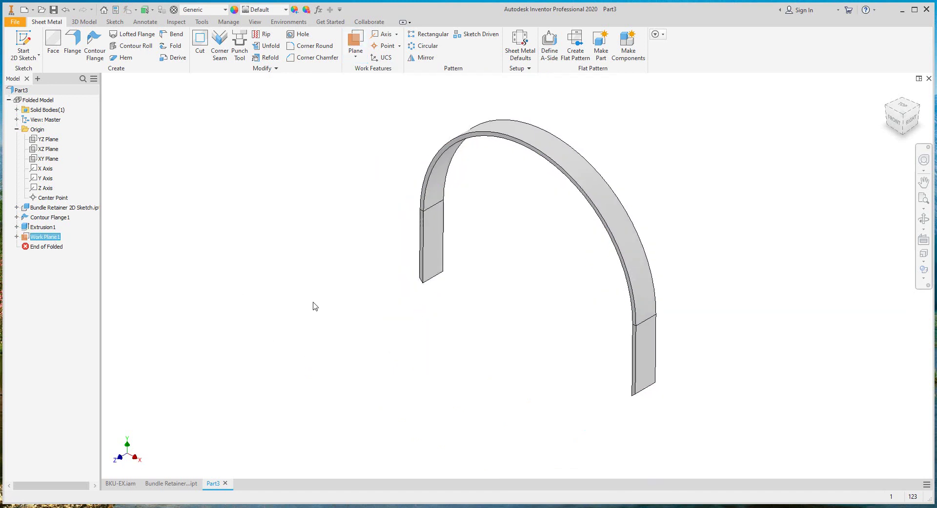
{"action": "key", "text": "c"}
{"action": "left_click", "coordinate": [497, 234]}
{"action": "left_click", "coordinate": [497, 350]}
{"action": "right_click", "coordinate": [526, 253]}
{"action": "left_click", "coordinate": [556, 254]}
- Show the derived sketch and constrain the new circle's centre coincident with the derived large circle's centre
{"action": "left_click", "coordinate": [16, 208]}
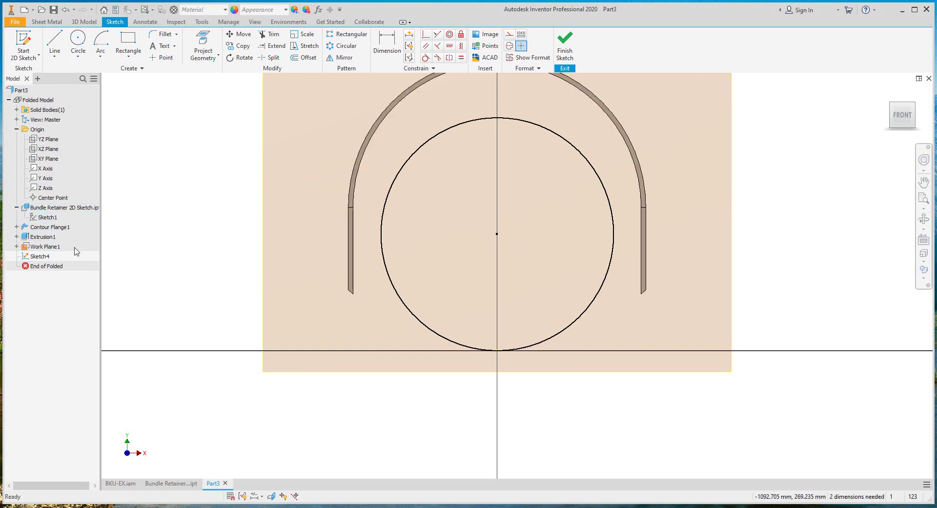
{"action": "right_click", "coordinate": [49, 217]}
{"action": "left_click", "coordinate": [80, 337]}
{"action": "scroll", "coordinate": [518, 229], "scroll_direction": "down", "scroll_amount": 3}
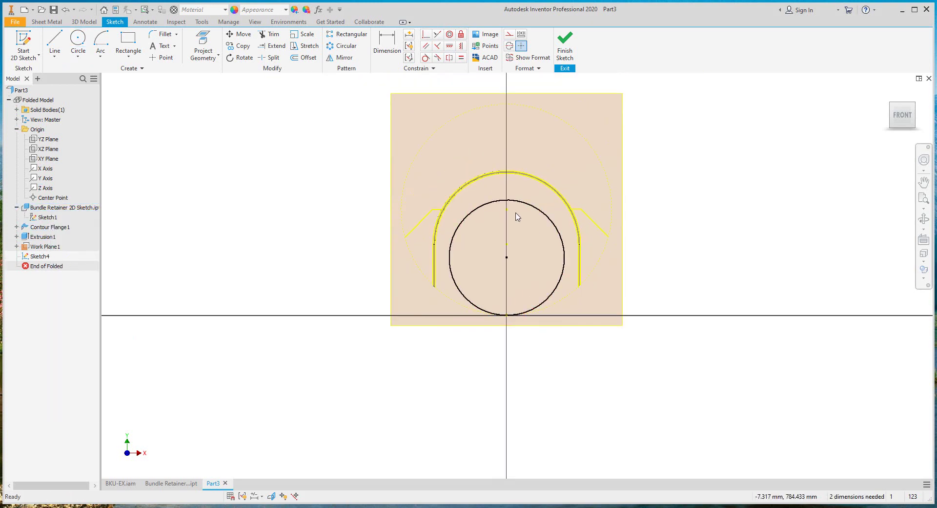
{"action": "scroll", "coordinate": [514, 215], "scroll_direction": "up", "scroll_amount": 3}
{"action": "left_click", "coordinate": [203, 44]}
{"action": "left_click", "coordinate": [425, 36]}
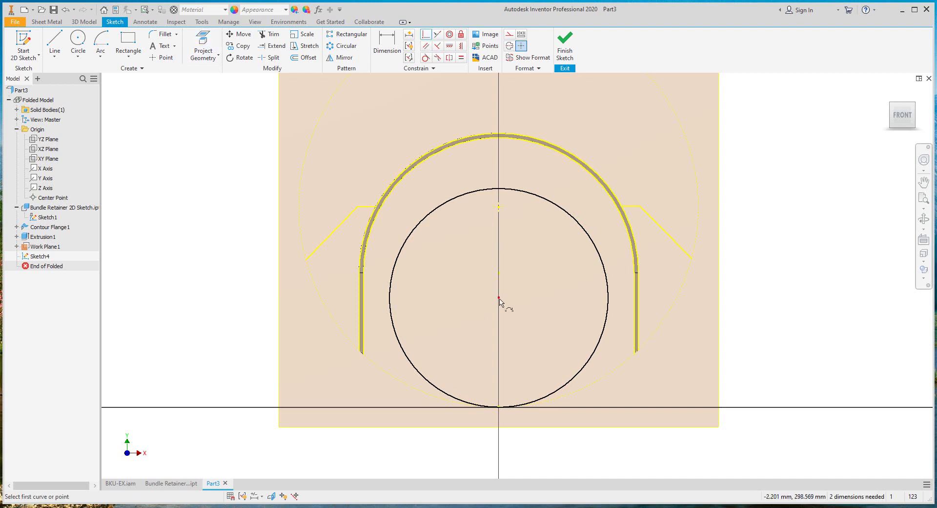
{"action": "key", "text": "Escape"}
- Draw a horizontal and a vertical line from the circle's centre to its edge, constrain the second vertical, and finish the sketch
{"action": "left_click", "coordinate": [54, 39]}
{"action": "left_click", "coordinate": [499, 207]}
{"action": "left_click", "coordinate": [299, 207]}
{"action": "left_click", "coordinate": [499, 207]}
{"action": "scroll", "coordinate": [499, 216], "scroll_direction": "down", "scroll_amount": 3}
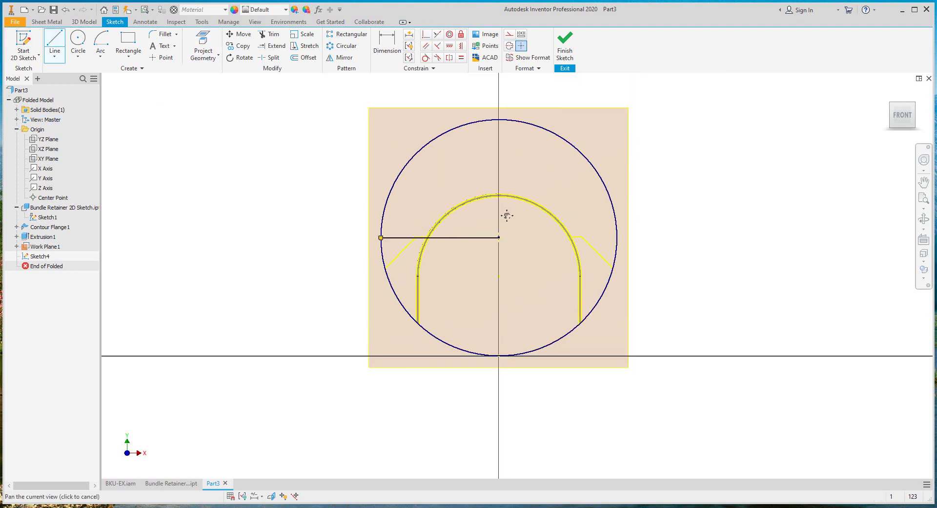
{"action": "left_click", "coordinate": [499, 119]}
{"action": "left_click", "coordinate": [461, 46]}
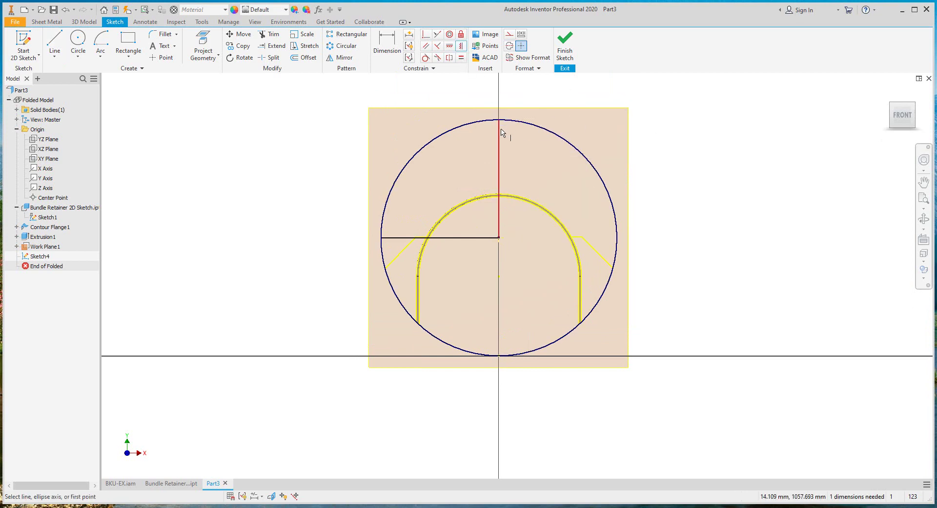
{"action": "right_click", "coordinate": [703, 134]}
{"action": "left_click", "coordinate": [708, 162]}
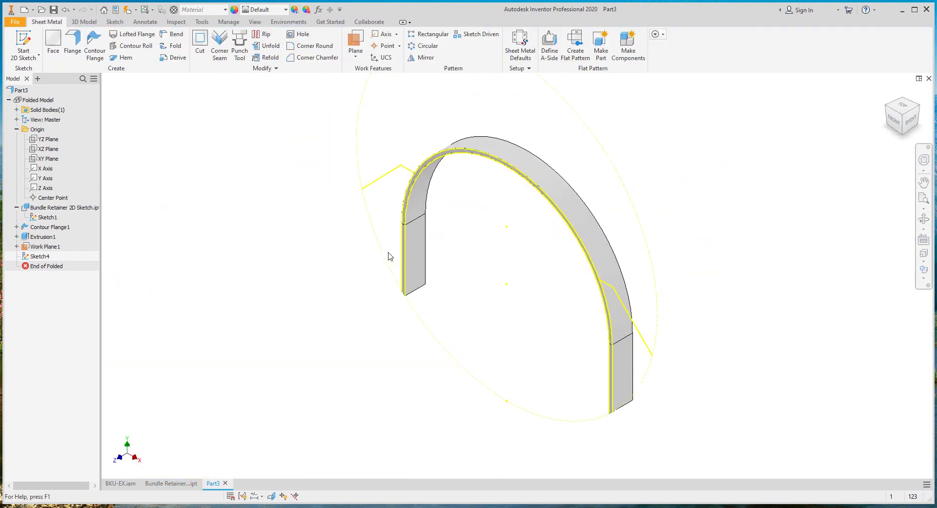
- Place a UCS at the circle's centre with X and Y along the two sketched lines, and rename it UCS
{"action": "left_click", "coordinate": [370, 58]}
{"action": "left_click", "coordinate": [351, 326]}
{"action": "left_click", "coordinate": [263, 275]}
{"action": "left_click", "coordinate": [352, 224]}
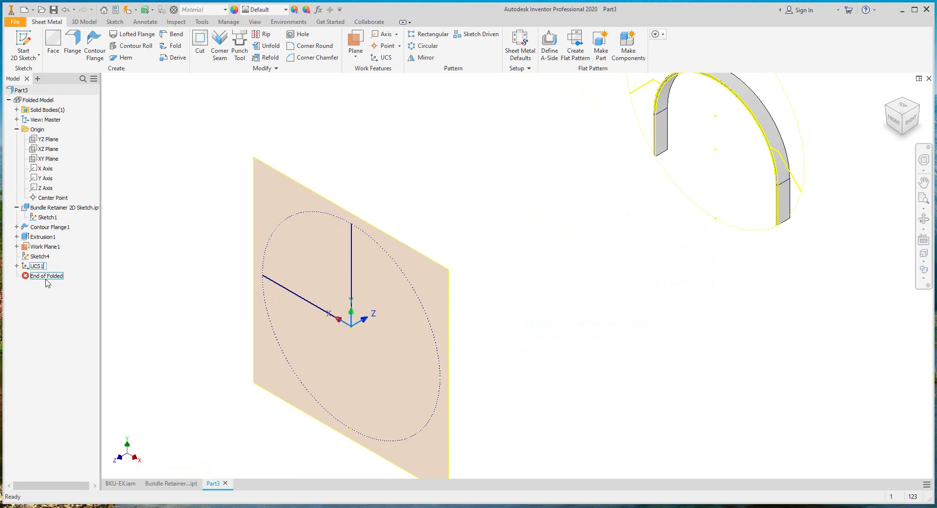
- Hide the offset work plane, its sketch, the UCS and the derived sketch
{"action": "right_click", "coordinate": [36, 265]}
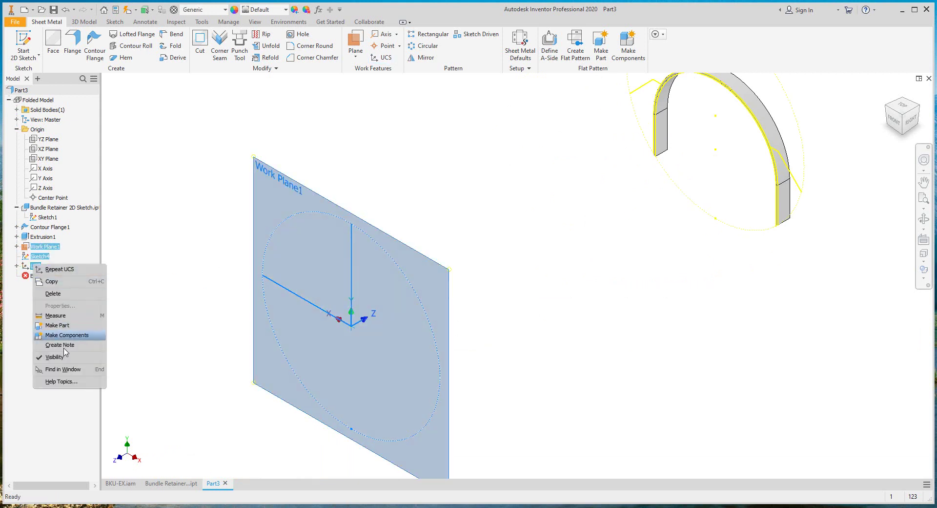
{"action": "left_click", "coordinate": [68, 359]}
{"action": "right_click", "coordinate": [64, 218]}
{"action": "left_click", "coordinate": [70, 315]}
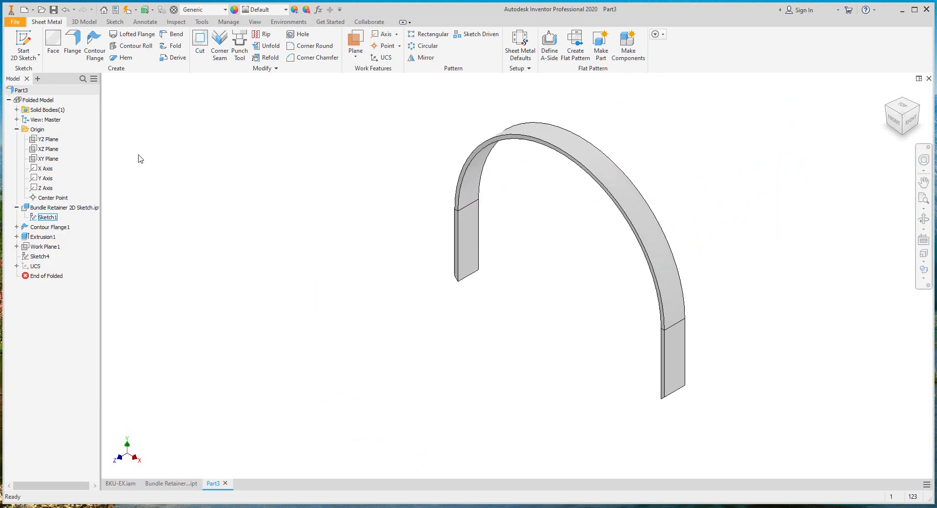
- Save the part and its dependents as Bundle Retainer Part-1 in the Other Parts folder
{"action": "left_click", "coordinate": [54, 10]}
{"action": "type", "text": "Bundle Re"}
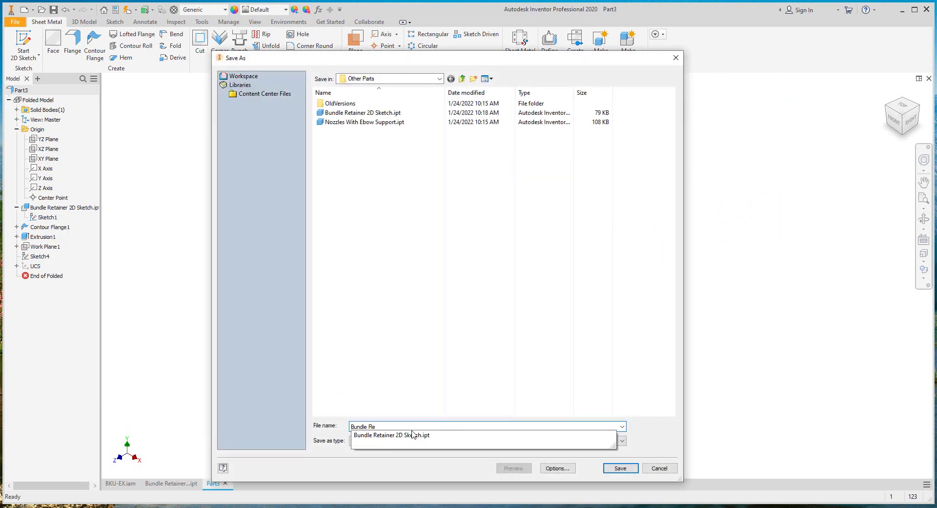
{"action": "type", "text": "tainer Part-1"}
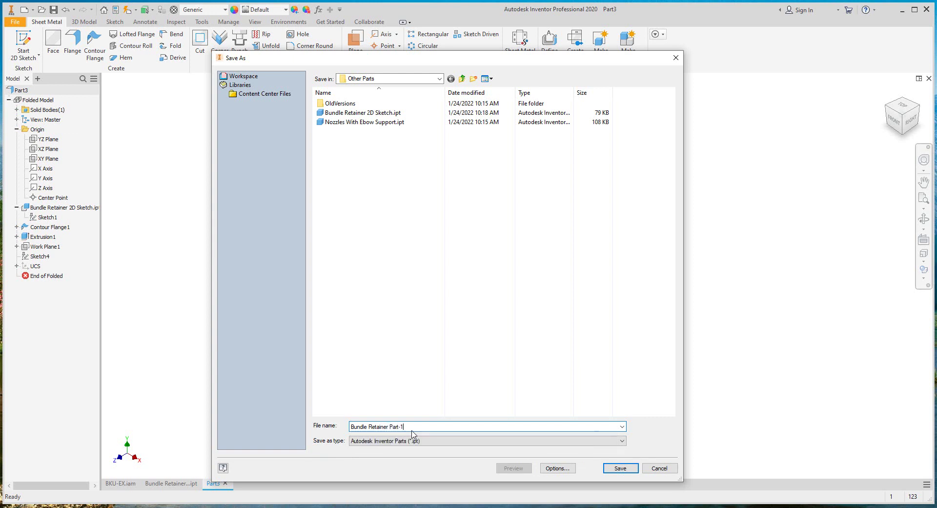
{"action": "key", "text": "Return"}
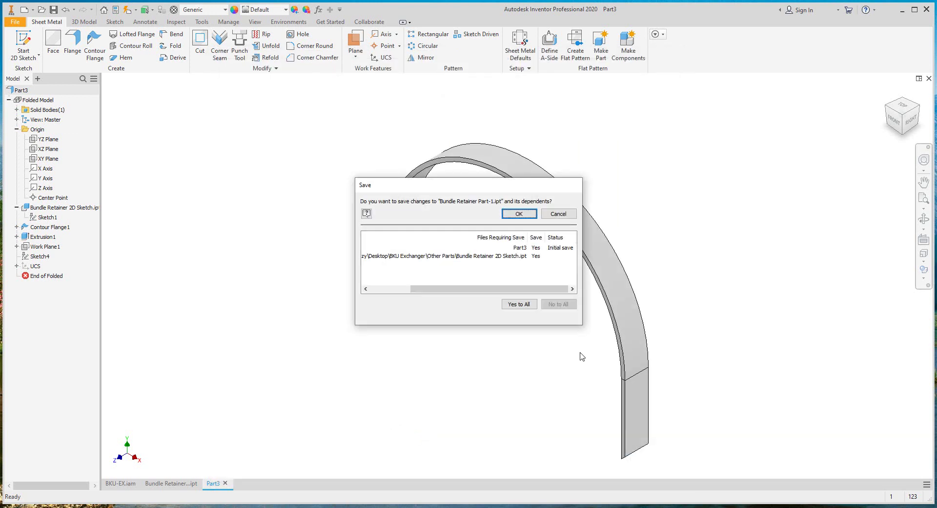
{"action": "left_click", "coordinate": [519, 213]}
- Assign the Steel material to the part and override its appearance with the Steel appearance
{"action": "left_click", "coordinate": [203, 10]}
{"action": "left_click", "coordinate": [210, 359]}
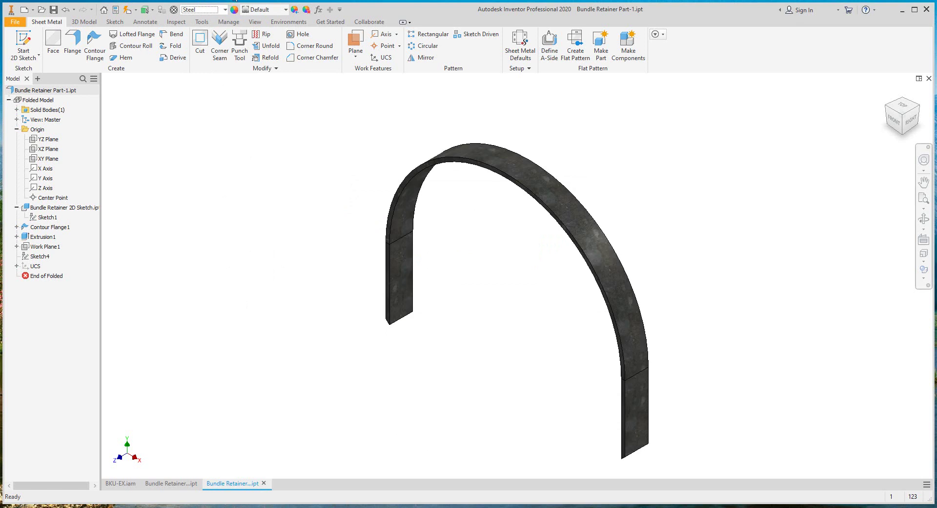
{"action": "left_click", "coordinate": [259, 10]}
{"action": "left_click", "coordinate": [259, 42]}
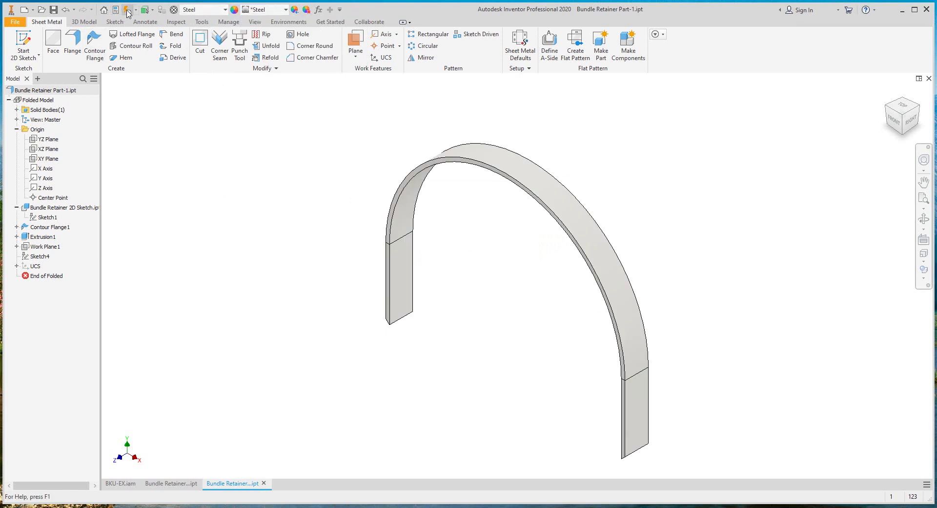
- Save the part under the new name Bundle Retainer Part-2 in the Other Parts folder
{"action": "left_click", "coordinate": [14, 22]}
{"action": "left_click", "coordinate": [30, 124]}
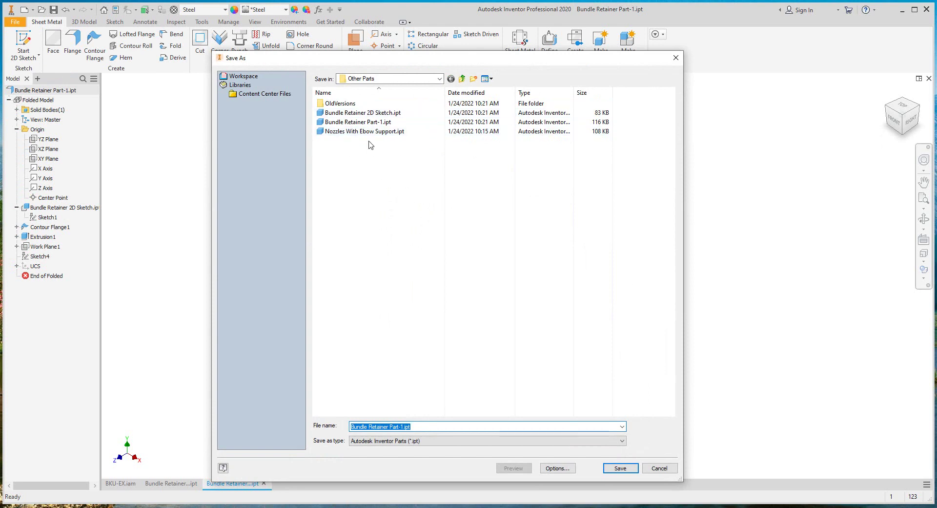
{"action": "left_click", "coordinate": [620, 468]}
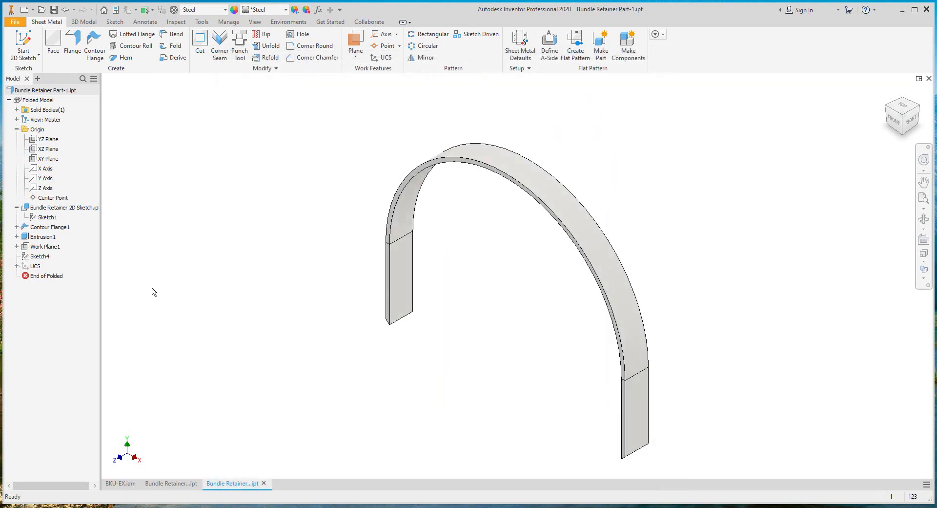
- Make the derived Sketch1 visible again and expand Contour Flange1 in the model tree to reveal its sketch
{"action": "left_click", "coordinate": [16, 138]}
{"action": "right_click", "coordinate": [32, 146]}
{"action": "left_click", "coordinate": [45, 248]}
{"action": "left_click", "coordinate": [17, 159]}
{"action": "left_click", "coordinate": [33, 238]}
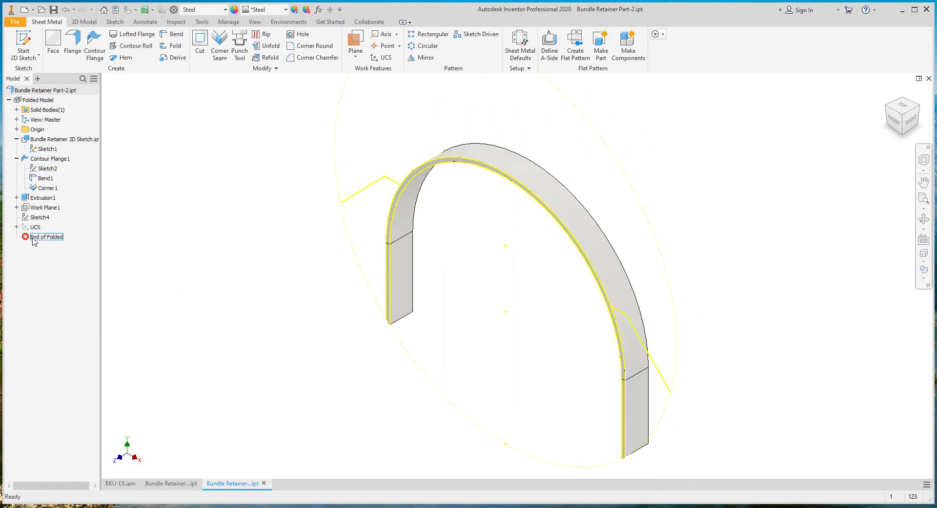
{"action": "double_click", "coordinate": [44, 169]}
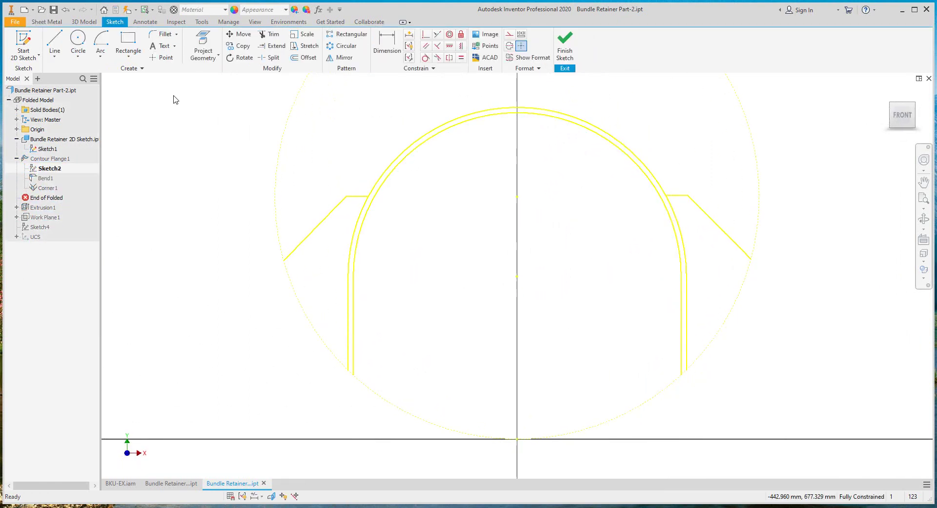
{"action": "left_click_drag", "start_coordinate": [517, 188], "coordinate": [430, 107]}
{"action": "key", "text": "p"}
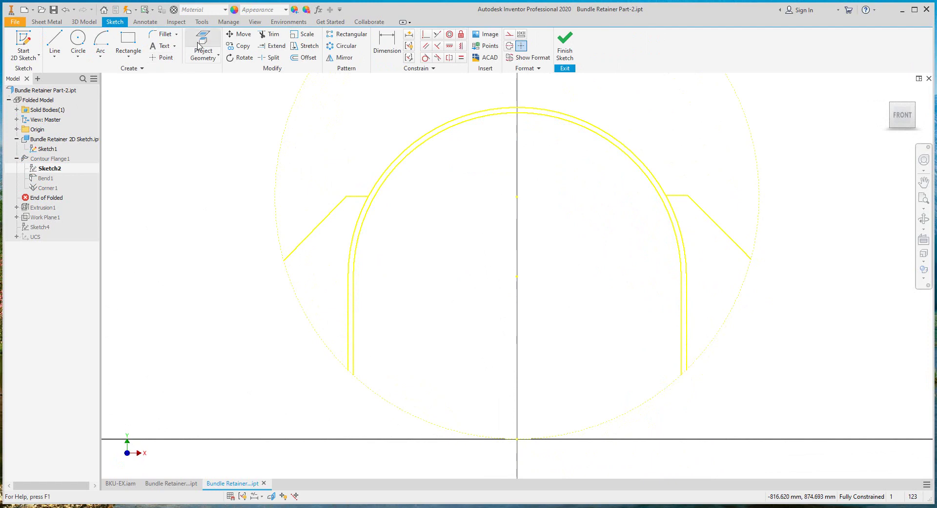
{"action": "right_click", "coordinate": [243, 130]}
{"action": "left_click", "coordinate": [243, 159]}
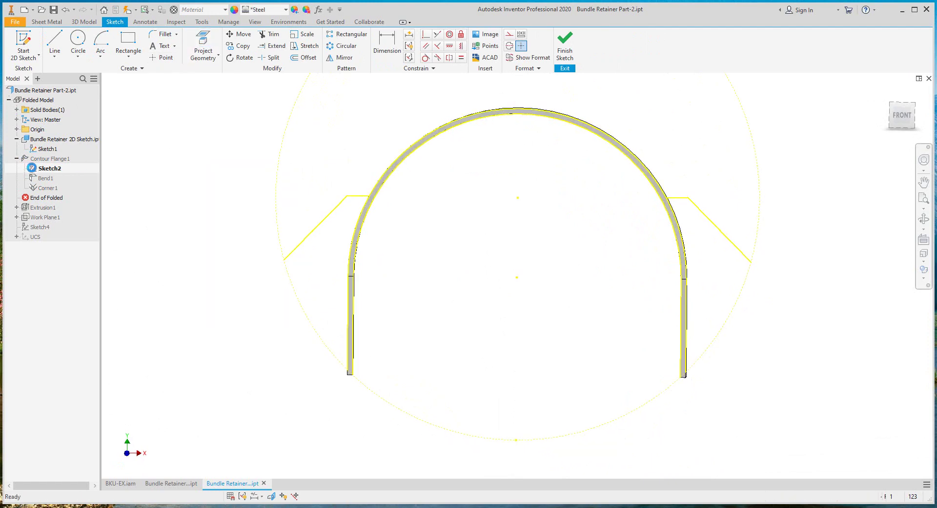
- Delete Contour Flange1 together with its profile sketch
{"action": "right_click", "coordinate": [62, 159]}
{"action": "left_click", "coordinate": [82, 177]}
{"action": "left_click", "coordinate": [116, 130]}
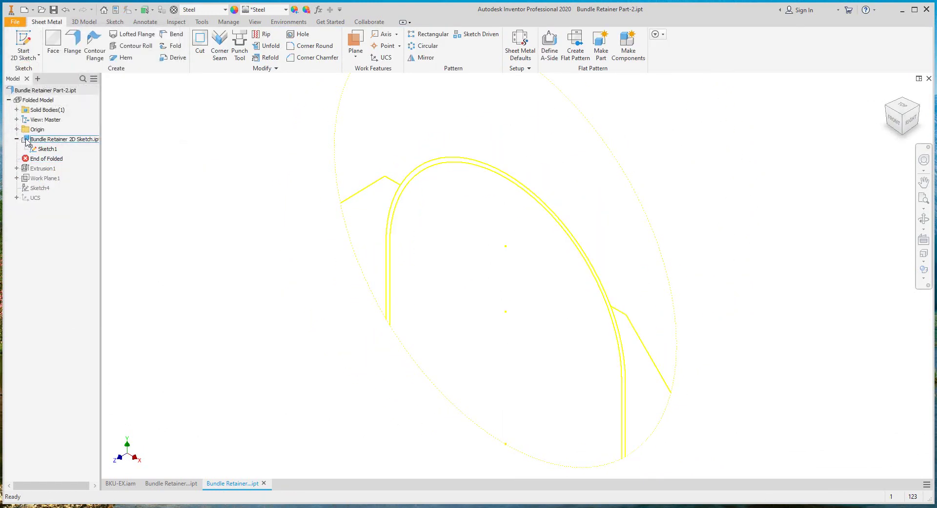
- Start a sketch on the XY plane, project the outer arch and both side wing outlines, and hide the derived Sketch1
{"action": "left_click", "coordinate": [17, 129]}
{"action": "left_click", "coordinate": [48, 159]}
{"action": "key", "text": "s"}
{"action": "key", "text": "p"}
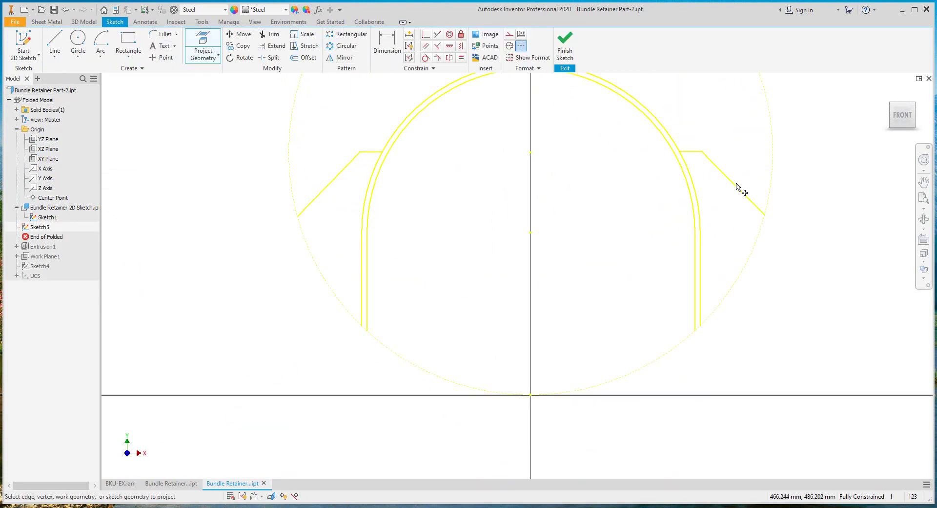
{"action": "left_click", "coordinate": [203, 42]}
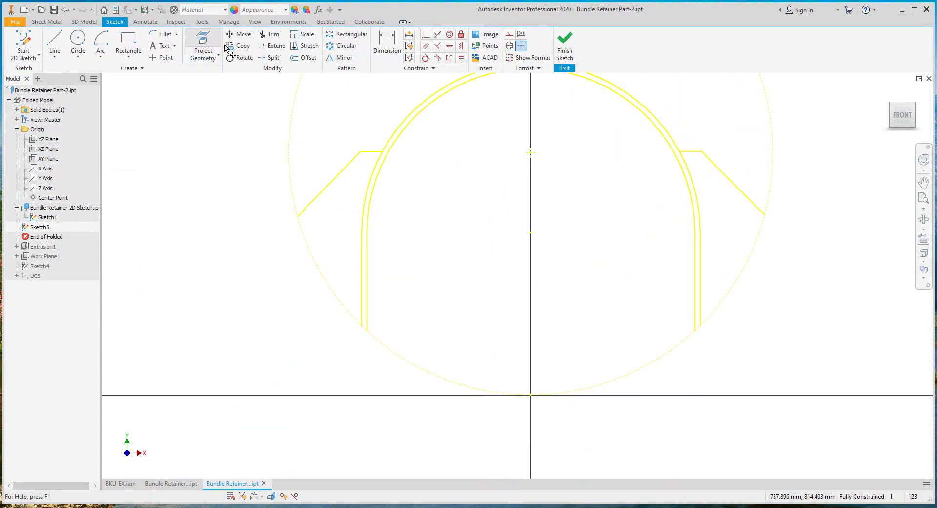
{"action": "right_click", "coordinate": [725, 211]}
{"action": "left_click", "coordinate": [764, 211]}
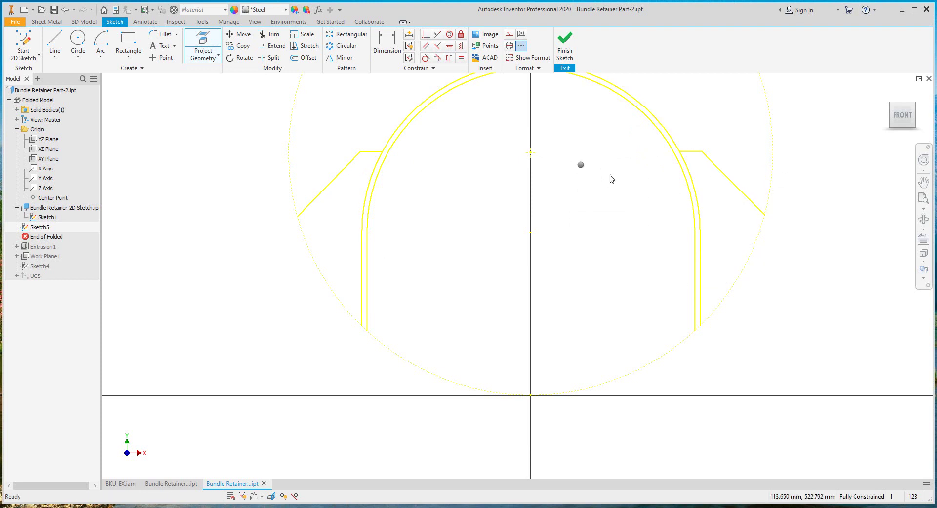
{"action": "right_click", "coordinate": [581, 165]}
{"action": "left_click", "coordinate": [579, 198]}
{"action": "right_click", "coordinate": [46, 217]}
{"action": "left_click", "coordinate": [66, 336]}
- Draw two centre-point arcs about the shell circle's centre to close the left and right wing profiles, and finish the sketch
{"action": "left_click", "coordinate": [104, 45]}
{"action": "left_click", "coordinate": [531, 232]}
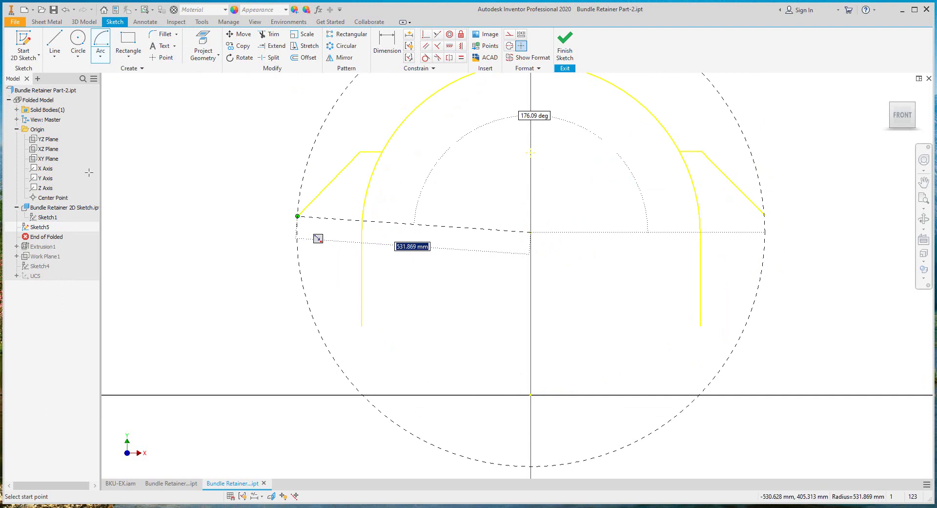
{"action": "left_click", "coordinate": [101, 56]}
{"action": "left_click", "coordinate": [120, 114]}
{"action": "left_click", "coordinate": [530, 152]}
{"action": "left_click", "coordinate": [298, 215]}
{"action": "left_click", "coordinate": [361, 324]}
{"action": "left_click", "coordinate": [530, 153]}
{"action": "left_click", "coordinate": [765, 215]}
{"action": "left_click", "coordinate": [700, 325]}
{"action": "right_click", "coordinate": [573, 208]}
{"action": "left_click", "coordinate": [565, 220]}
- Create a sheet metal face from both wing profiles with the offset direction flipped to the other side
{"action": "left_click", "coordinate": [53, 46]}
{"action": "left_click", "coordinate": [369, 205]}
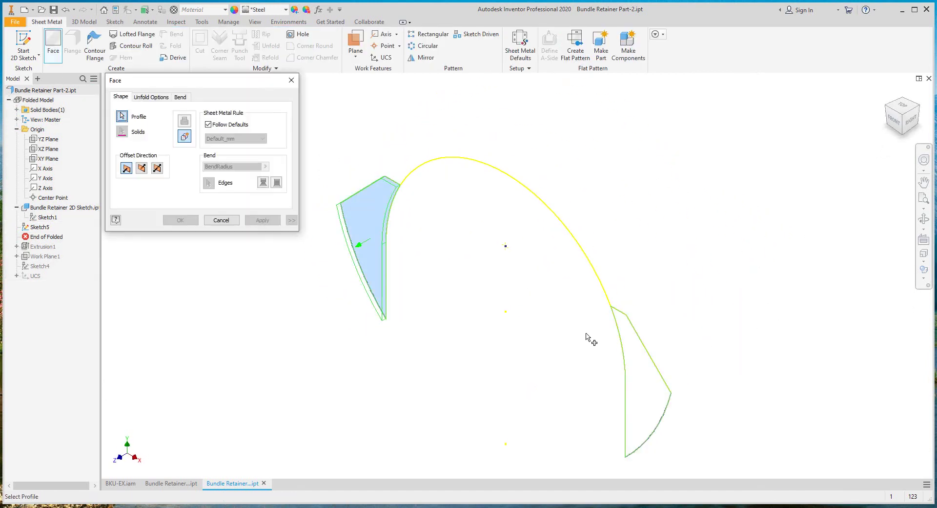
{"action": "left_click", "coordinate": [632, 356]}
{"action": "left_click", "coordinate": [141, 168]}
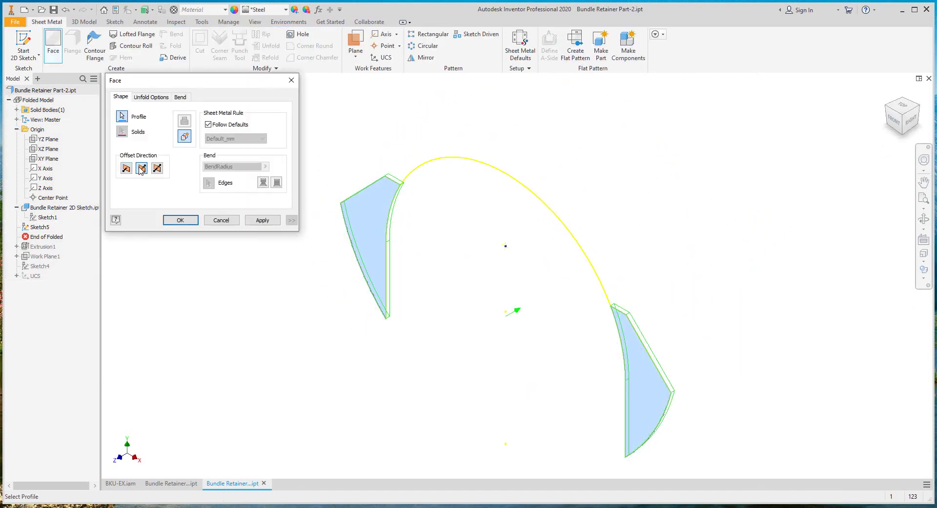
{"action": "left_click", "coordinate": [180, 220]}
- Move the End of Folded marker to the end of the model tree and delete the leftover Extrusion1
{"action": "left_click_drag", "start_coordinate": [45, 250], "coordinate": [45, 250]}
{"action": "left_click", "coordinate": [222, 98]}
{"action": "right_click", "coordinate": [46, 237]}
{"action": "left_click", "coordinate": [73, 252]}
{"action": "left_click", "coordinate": [121, 131]}
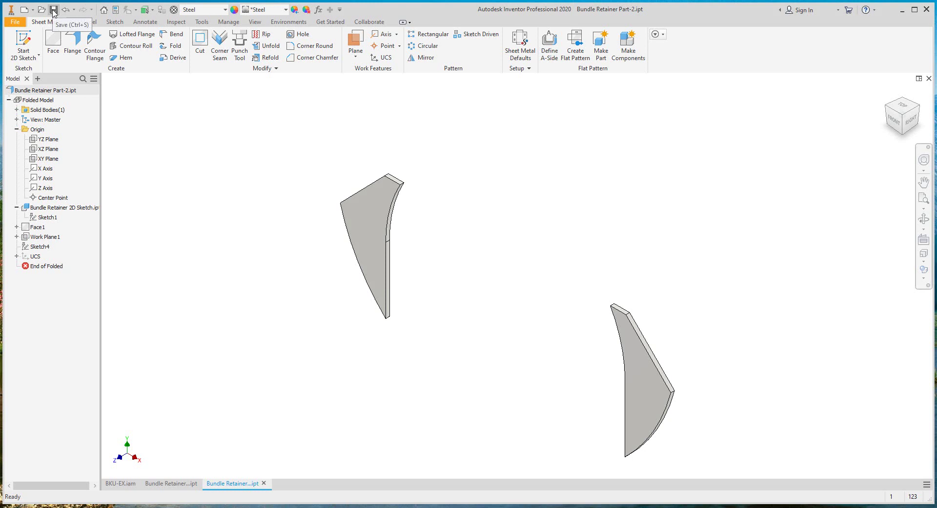
- Create a new assembly and place Bundle Retainer Part-1 and Bundle Retainer Part-2 in it
{"action": "left_click", "coordinate": [33, 9]}
{"action": "left_click", "coordinate": [44, 24]}
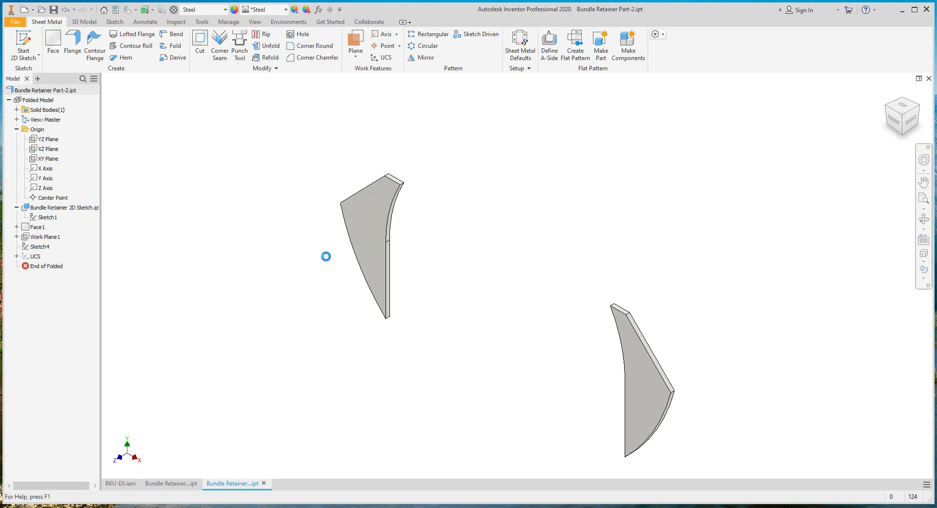
{"action": "left_click", "coordinate": [359, 124]}
{"action": "left_click", "coordinate": [359, 133], "text": "ctrl"}
{"action": "left_click", "coordinate": [617, 467]}
{"action": "left_click", "coordinate": [491, 222]}
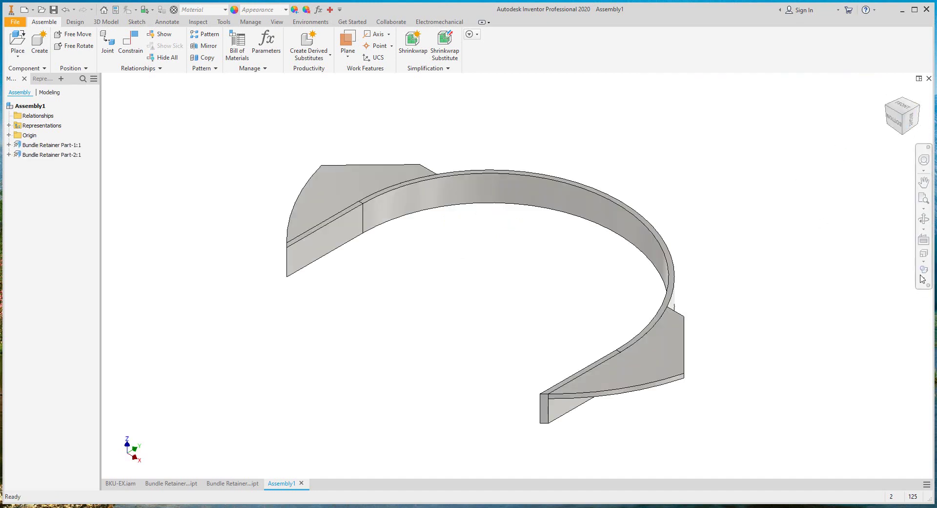
- Orbit the assembly to examine how the wing plates sit against the retainer arch
{"action": "left_click", "coordinate": [923, 219]}
{"action": "left_click_drag", "start_coordinate": [649, 274], "coordinate": [588, 291]}
{"action": "left_click", "coordinate": [923, 228]}
{"action": "left_click", "coordinate": [878, 246]}
{"action": "left_click_drag", "start_coordinate": [549, 342], "coordinate": [853, 184]}
{"action": "key", "text": "Escape"}
{"action": "key", "text": "F5"}
{"action": "key", "text": "Escape"}
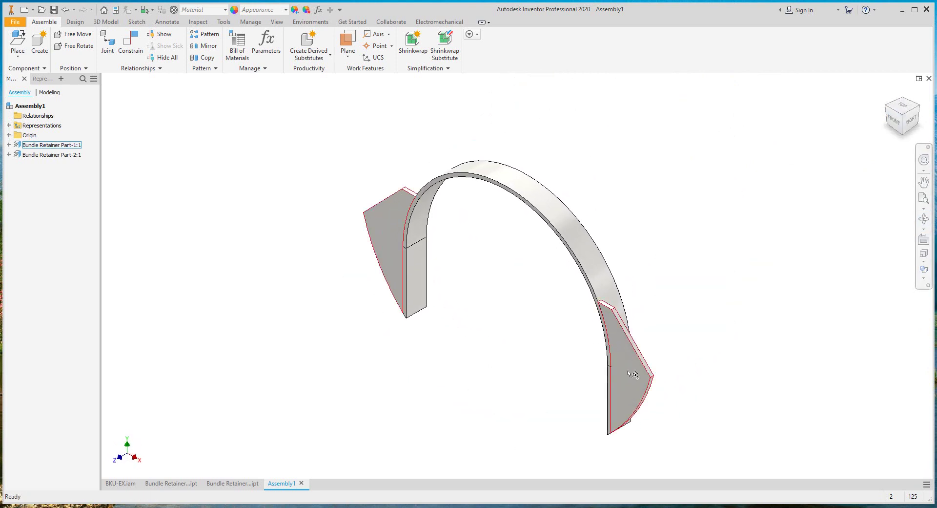
- Change the thickness term in the Work Plane1 offset of Bundle Retainer Part-2 to 12 mm and return to the new assembly
{"action": "left_click", "coordinate": [247, 481]}
{"action": "left_click", "coordinate": [232, 483]}
{"action": "double_click", "coordinate": [43, 237]}
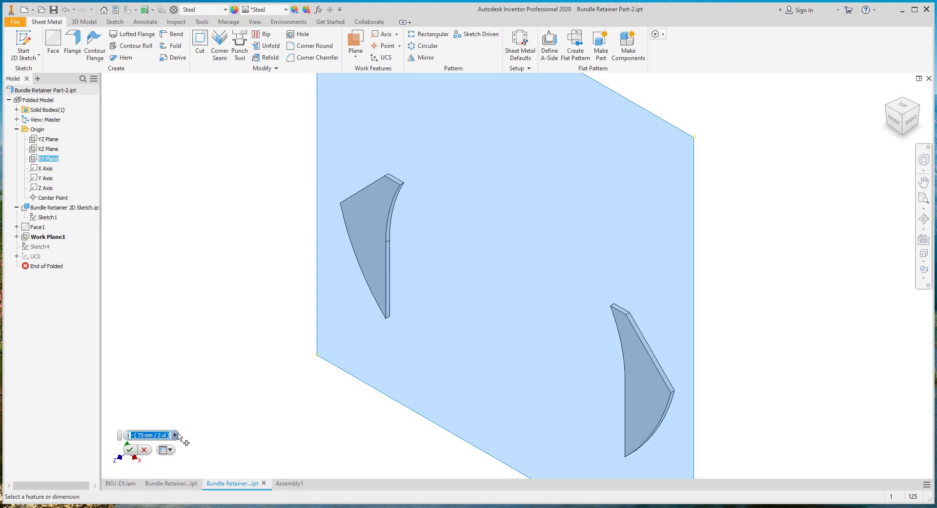
{"action": "left_click", "coordinate": [128, 450]}
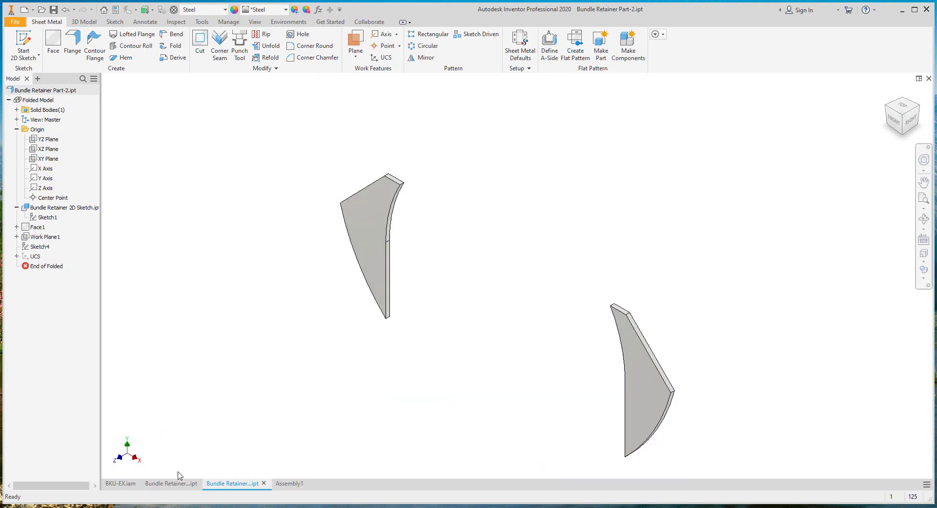
{"action": "left_click", "coordinate": [285, 483]}
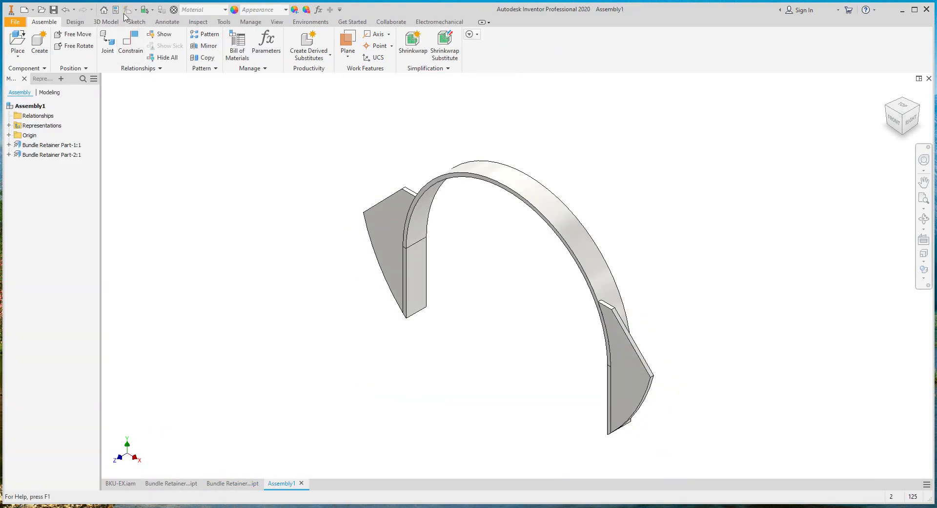
- Constrain the UCS of Bundle Retainer Part-1 to the UCS of Bundle Retainer Part-2 with a constraint set
{"action": "right_click", "coordinate": [35, 154]}
{"action": "left_click", "coordinate": [51, 373]}
{"action": "left_click", "coordinate": [17, 164]}
{"action": "key", "text": "c"}
{"action": "left_click", "coordinate": [17, 155]}
{"action": "left_click", "coordinate": [43, 193]}
{"action": "left_click", "coordinate": [43, 252]}
{"action": "left_click", "coordinate": [158, 176]}
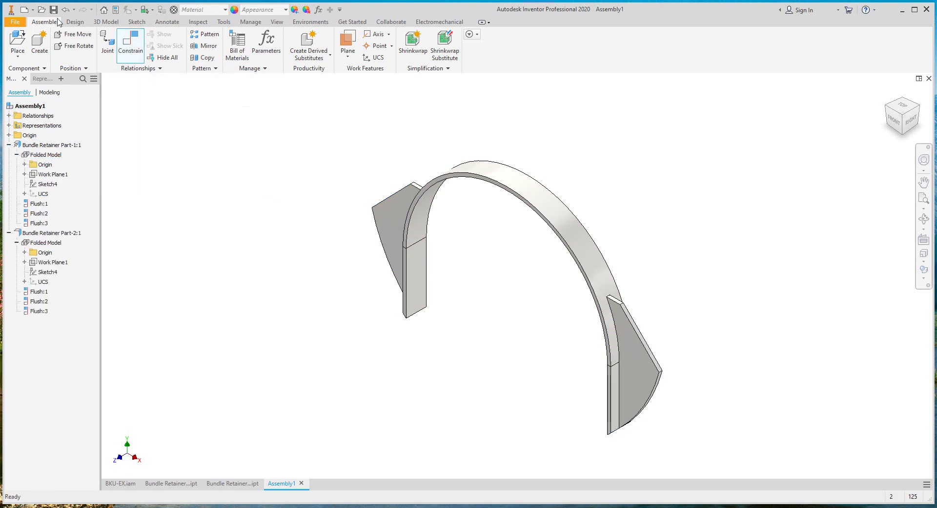
- Save the assembly as Bundle Retainer Assembly in a new Other Assemblies folder inside BKU Exchanger
{"action": "key", "text": "ctrl+s"}
{"action": "right_click", "coordinate": [366, 211]}
{"action": "mouse_move", "coordinate": [434, 313]}
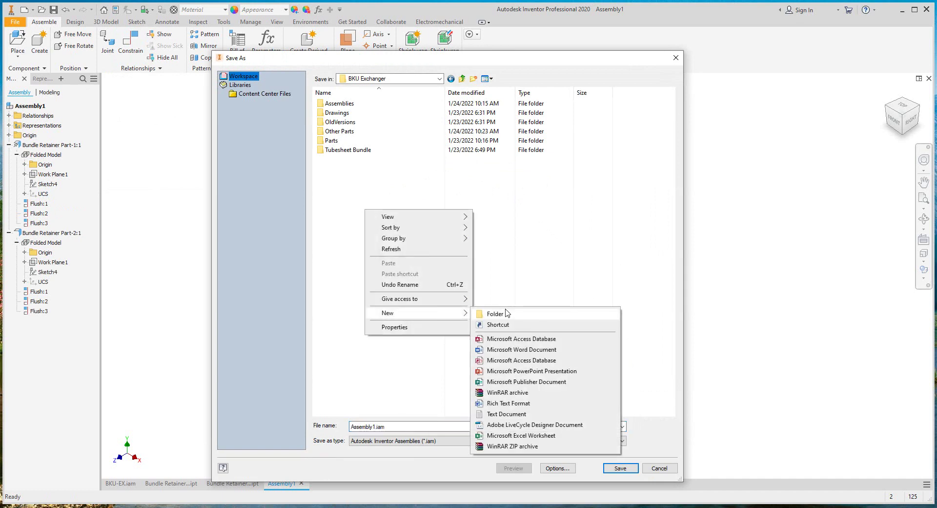
{"action": "left_click", "coordinate": [495, 314]}
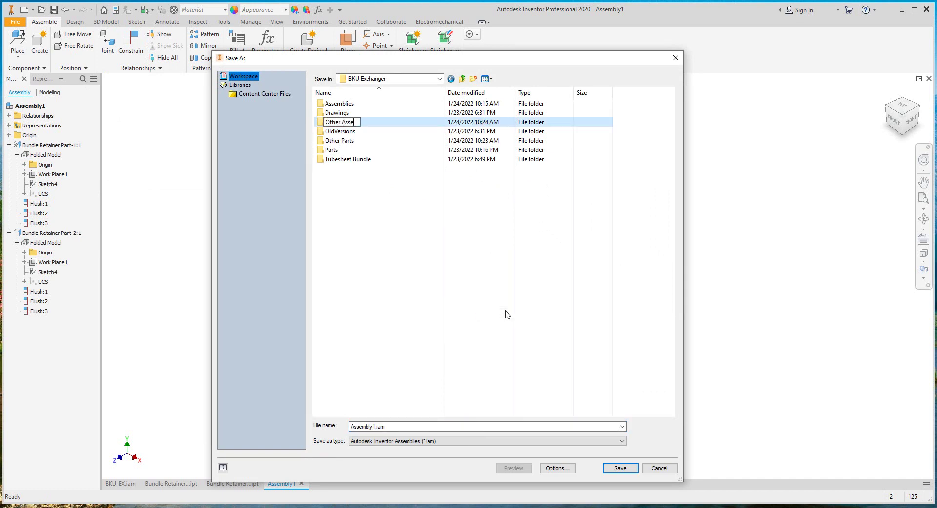
{"action": "key", "text": "Return"}
{"action": "key", "text": "Return"}
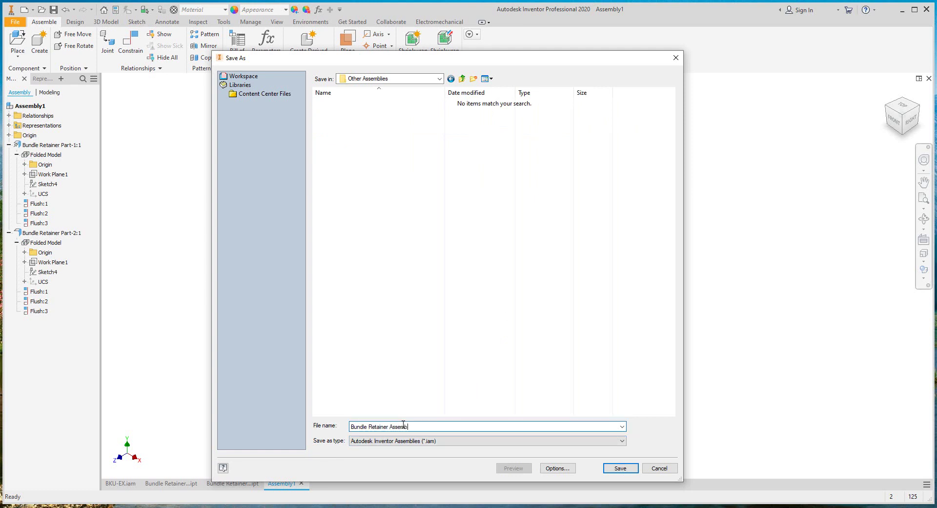
{"action": "key", "text": "Return"}
{"action": "left_click", "coordinate": [523, 214]}
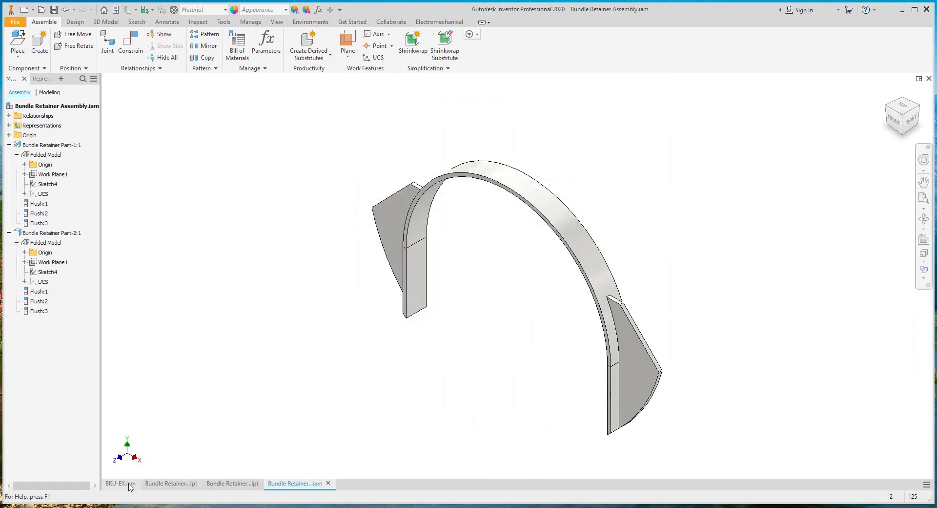
- Place one instance of Bundle Retainer Assembly beside the vessel in the BKU-EX assembly
{"action": "left_click", "coordinate": [131, 484]}
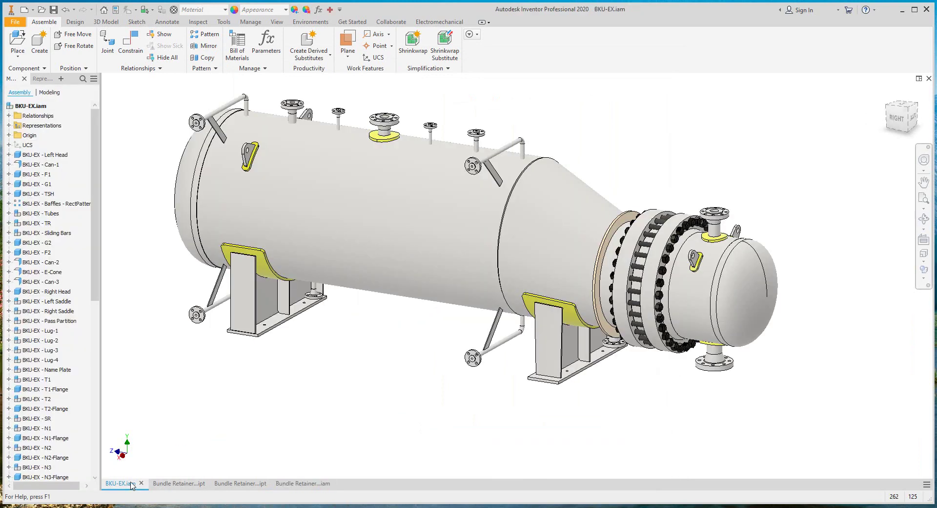
{"action": "left_click", "coordinate": [15, 39]}
{"action": "left_click", "coordinate": [467, 80]}
{"action": "double_click", "coordinate": [353, 131]}
{"action": "double_click", "coordinate": [353, 112]}
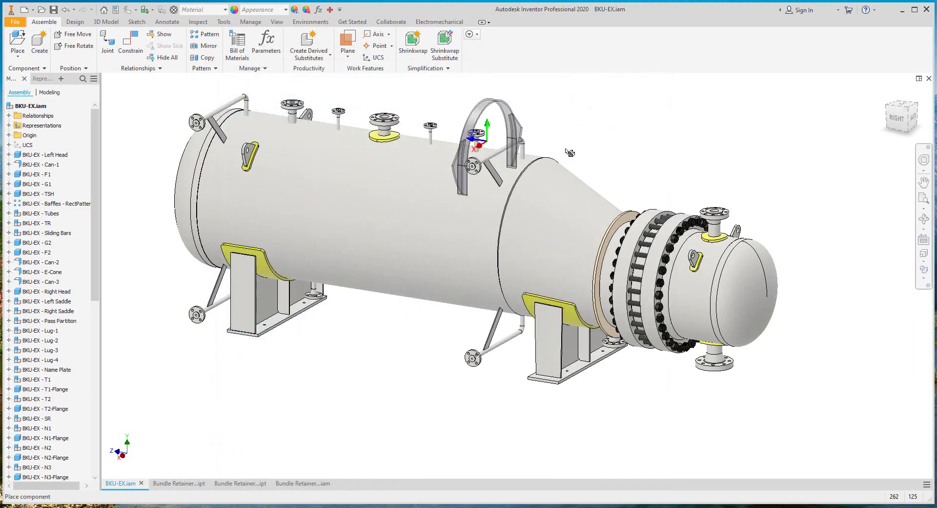
{"action": "left_click", "coordinate": [365, 352]}
{"action": "right_click", "coordinate": [275, 358]}
{"action": "left_click", "coordinate": [310, 353]}
- Constrain the UCS of Bundle Retainer Part-1 to the UCS of BKU-EX - Can-3 with a constraint set
{"action": "left_click_drag", "start_coordinate": [95, 298], "coordinate": [100, 454]}
{"action": "left_click", "coordinate": [9, 476]}
{"action": "left_click", "coordinate": [17, 467]}
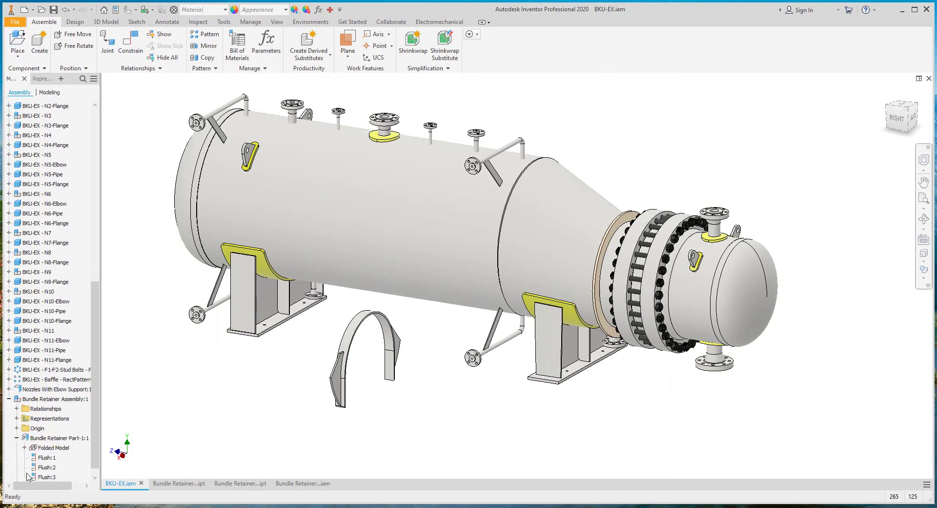
{"action": "left_click", "coordinate": [25, 447]}
{"action": "key", "text": "c"}
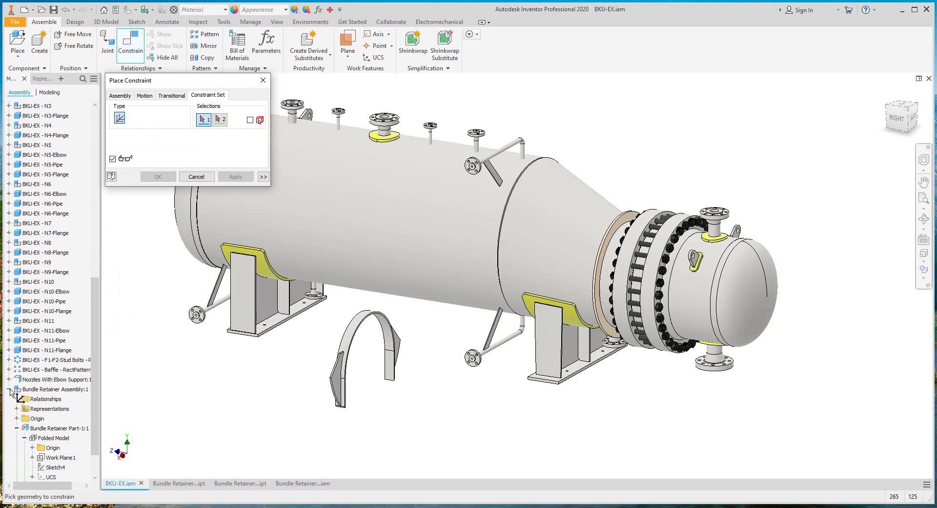
{"action": "left_click", "coordinate": [9, 281]}
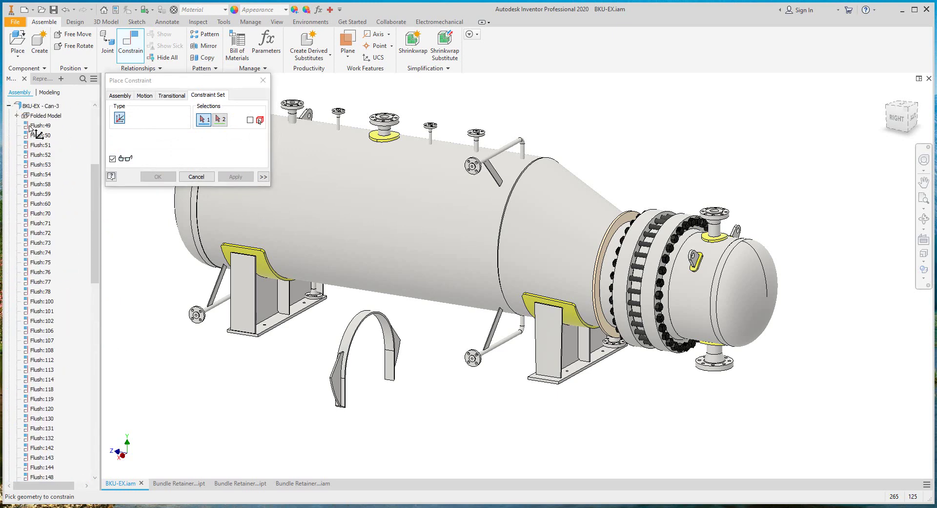
{"action": "left_click", "coordinate": [196, 177]}
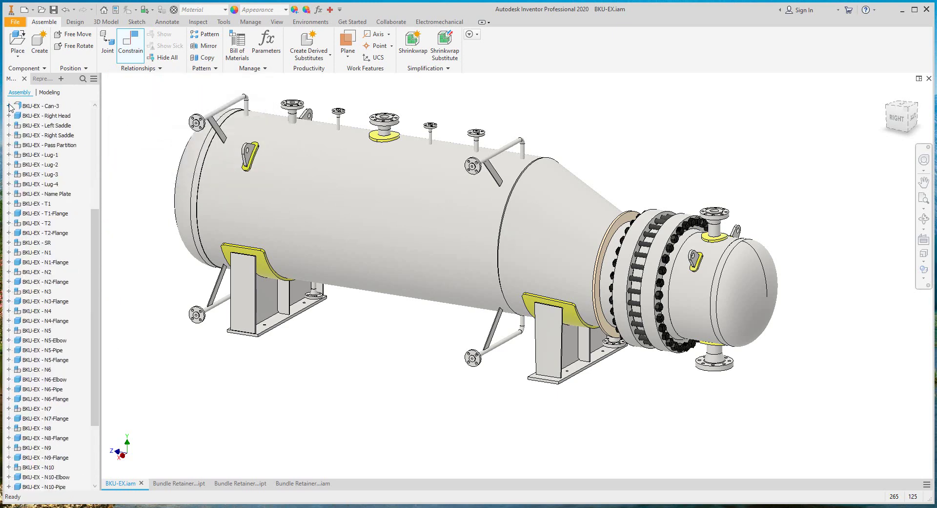
- Section the exchanger in half at the YZ plane and examine the retainer's position at the U-bend end of the tubes
{"action": "left_click", "coordinate": [277, 22]}
{"action": "left_click", "coordinate": [138, 45]}
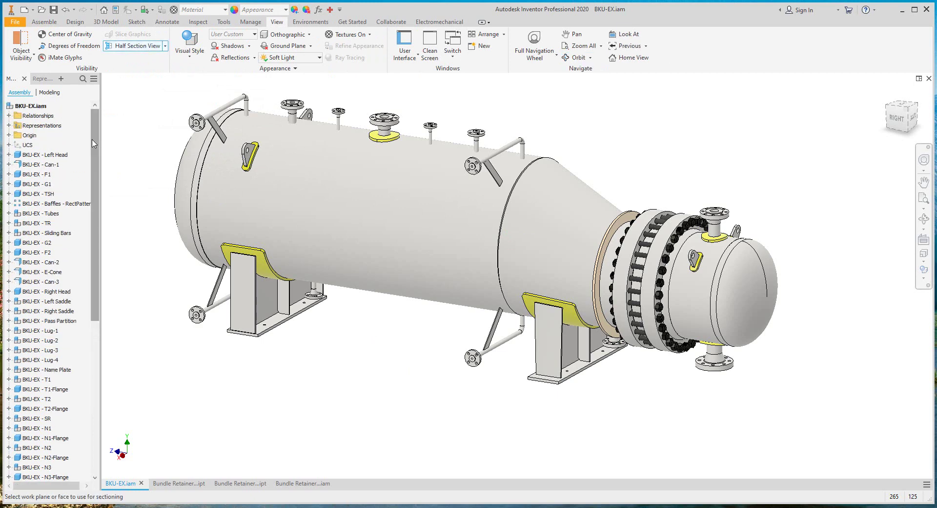
{"action": "left_click", "coordinate": [9, 136]}
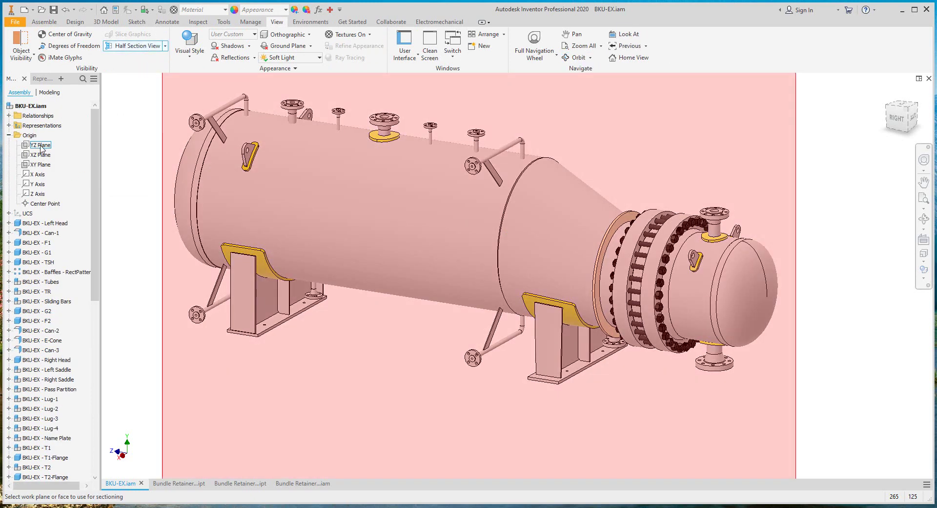
{"action": "left_click", "coordinate": [281, 227]}
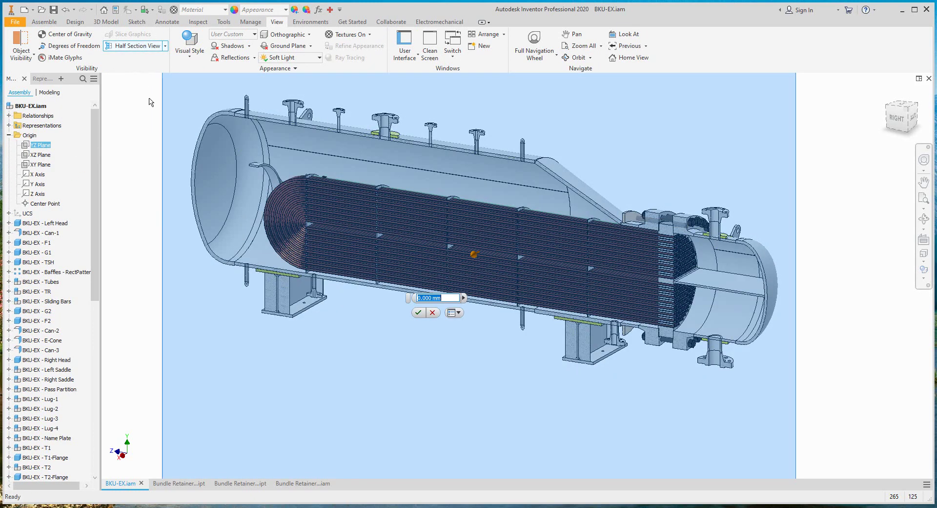
{"action": "left_click", "coordinate": [925, 220]}
{"action": "middle_click_drag", "start_coordinate": [543, 299], "coordinate": [518, 332], "text": "shift"}
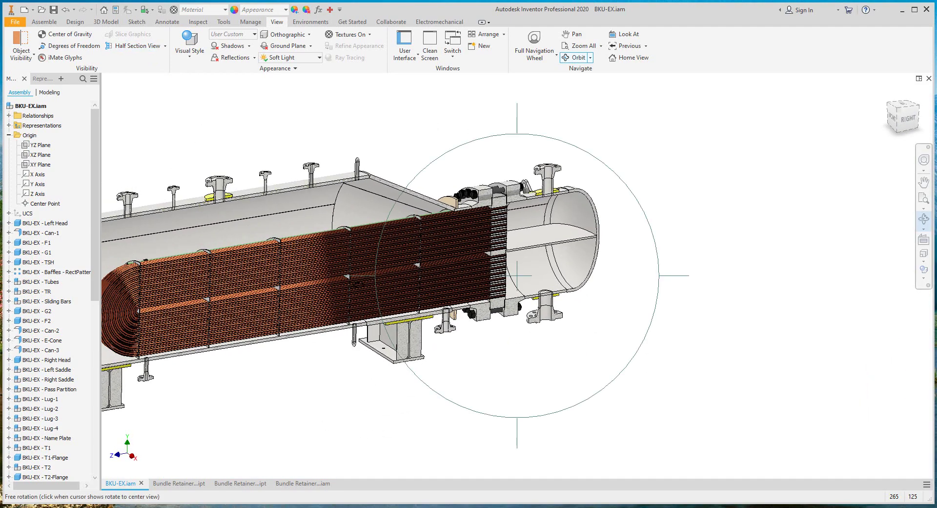
{"action": "middle_click_drag", "start_coordinate": [205, 273], "coordinate": [408, 242]}
{"action": "scroll", "coordinate": [409, 242], "scroll_direction": "down", "scroll_amount": 3}
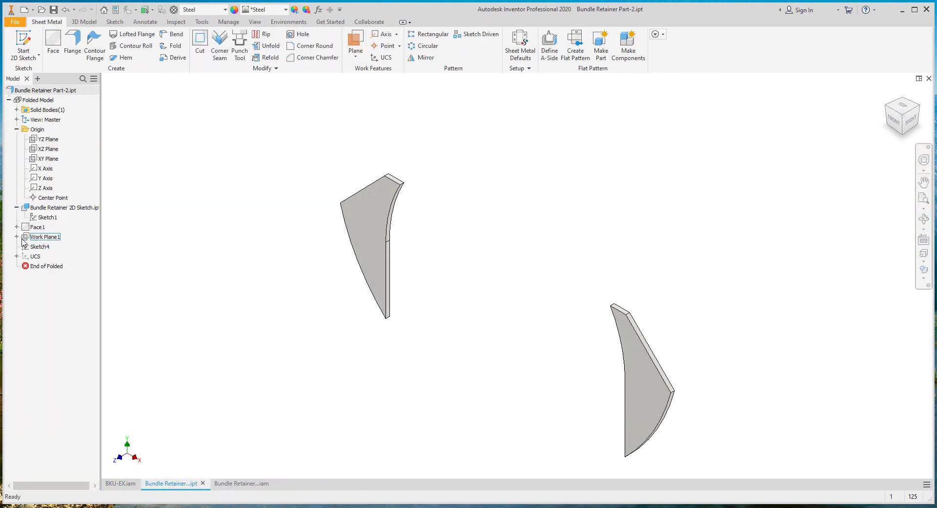
- Revise the base distance in the Work Plane1 offsets of Bundle Retainer Part-2 and Part-1, and update the retainer and BKU-EX assemblies
{"action": "double_click", "coordinate": [23, 237]}
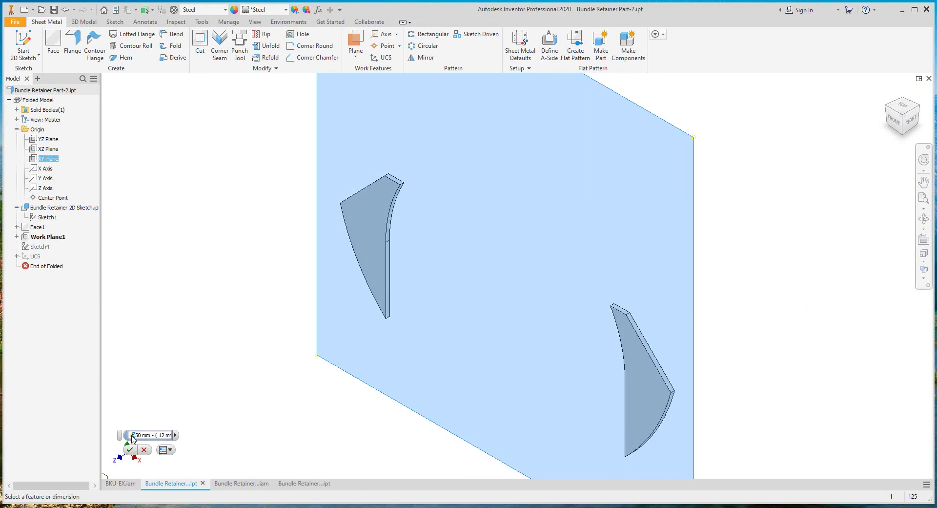
{"action": "key", "text": "Escape"}
{"action": "left_click", "coordinate": [310, 483]}
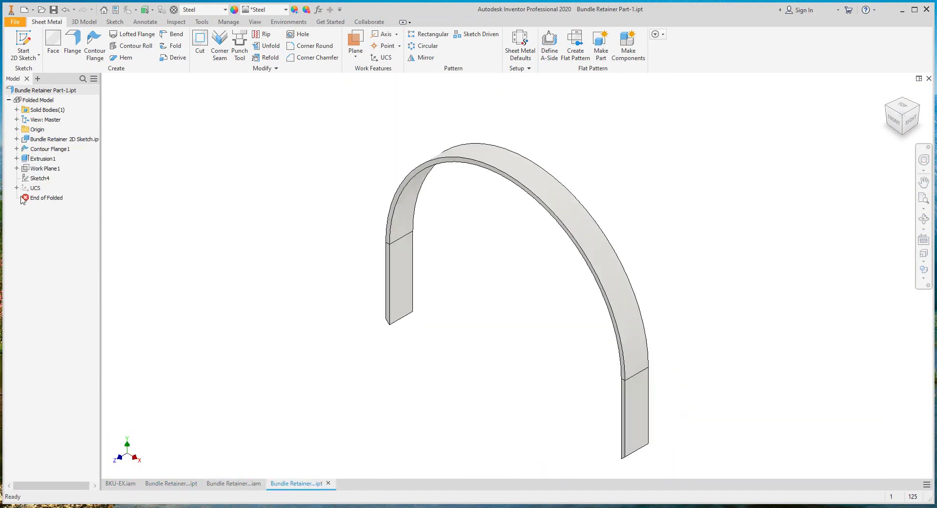
{"action": "double_click", "coordinate": [45, 168]}
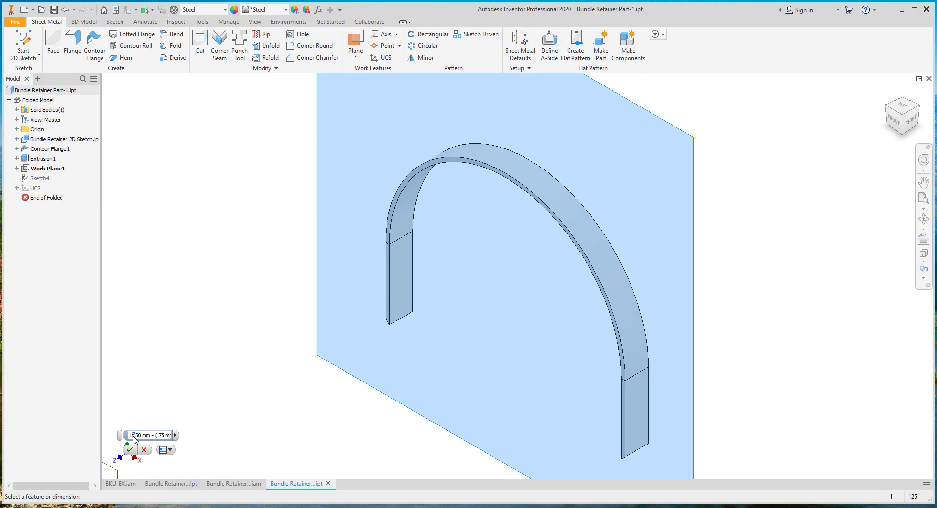
{"action": "key", "text": "Escape"}
{"action": "left_click", "coordinate": [229, 483]}
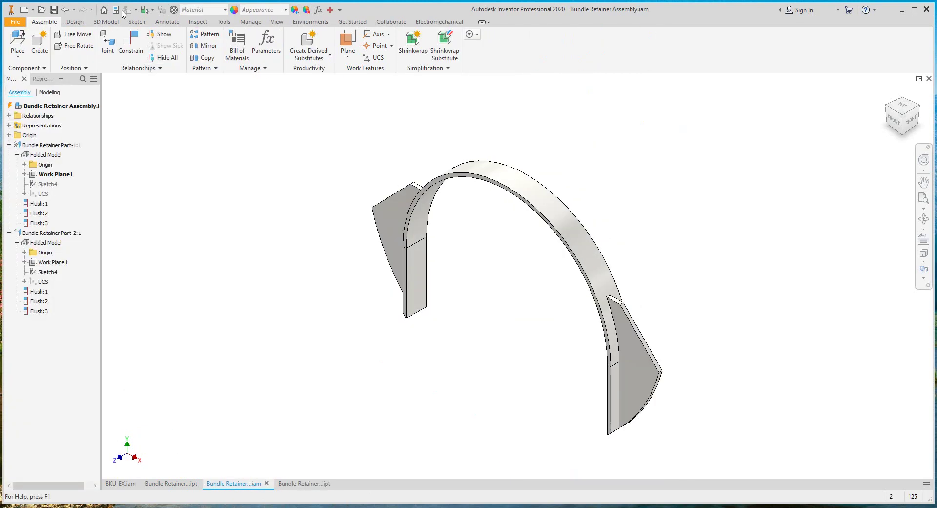
{"action": "left_click", "coordinate": [121, 483]}
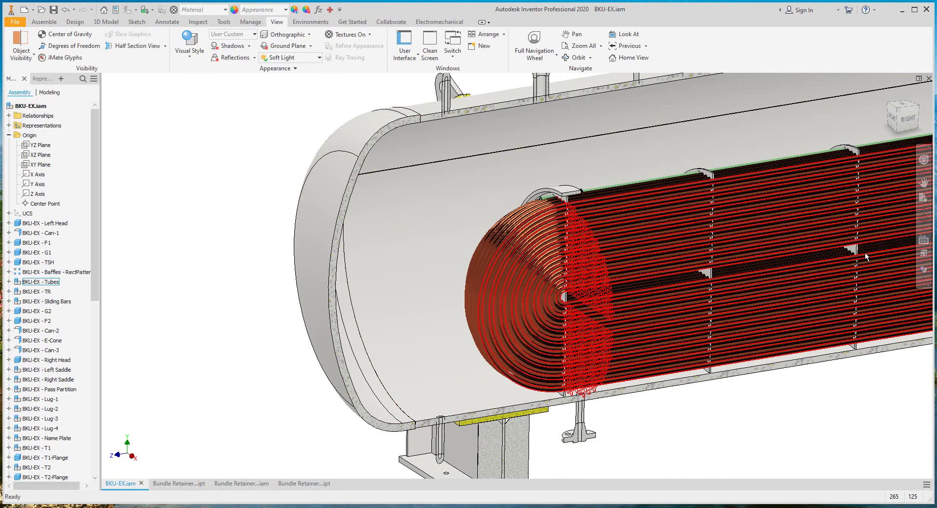
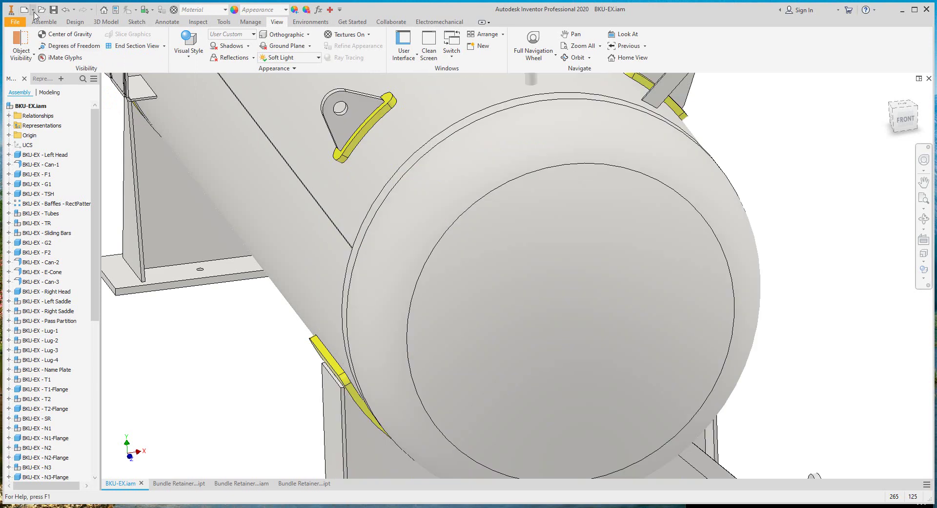
- Start a new standard part and sketch a circle about 31 mm in diameter on the XY plane, centred above the origin and passing through it
{"action": "left_click", "coordinate": [33, 10]}
{"action": "left_click", "coordinate": [46, 65]}
{"action": "left_click", "coordinate": [23, 41]}
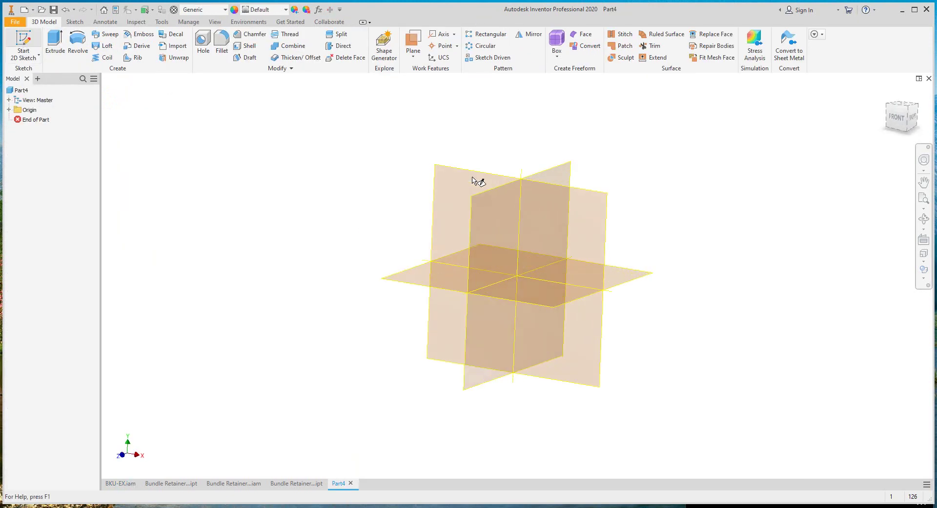
{"action": "left_click", "coordinate": [482, 163]}
{"action": "key", "text": "c"}
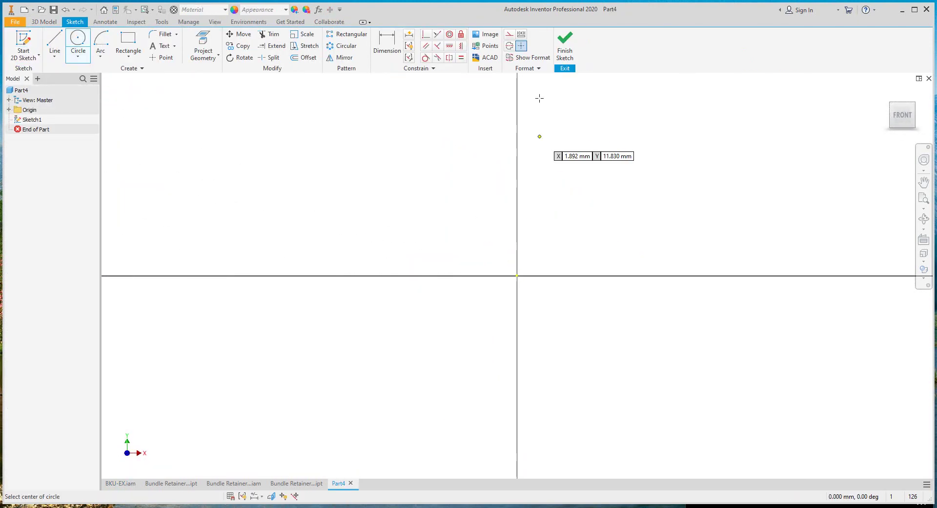
{"action": "left_click", "coordinate": [519, 92]}
{"action": "left_click", "coordinate": [518, 276]}
{"action": "scroll", "coordinate": [517, 273], "scroll_direction": "down", "scroll_amount": 3}
- Dimension the circle's diameter to 1100 mm and finish the sketch
{"action": "key", "text": "d"}
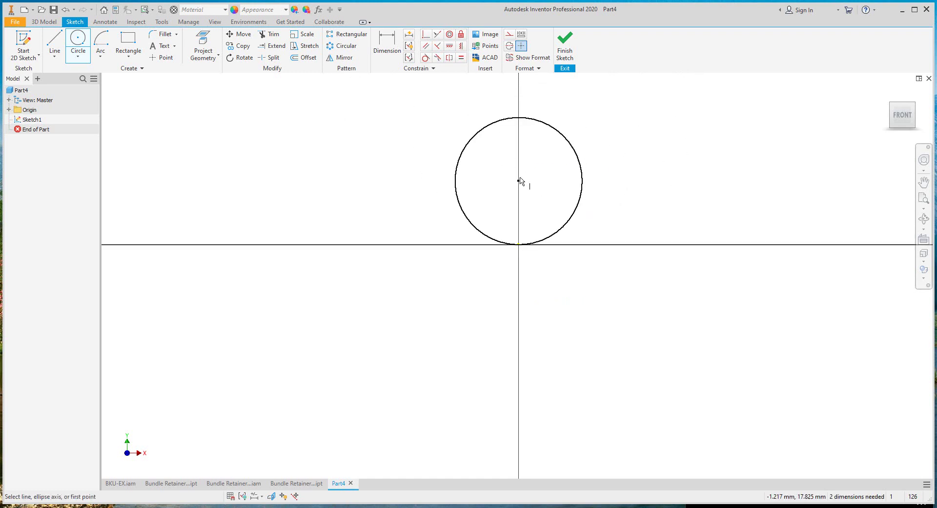
{"action": "key", "text": "d"}
{"action": "left_click", "coordinate": [579, 197]}
{"action": "left_click", "coordinate": [557, 171]}
{"action": "type", "text": "800"}
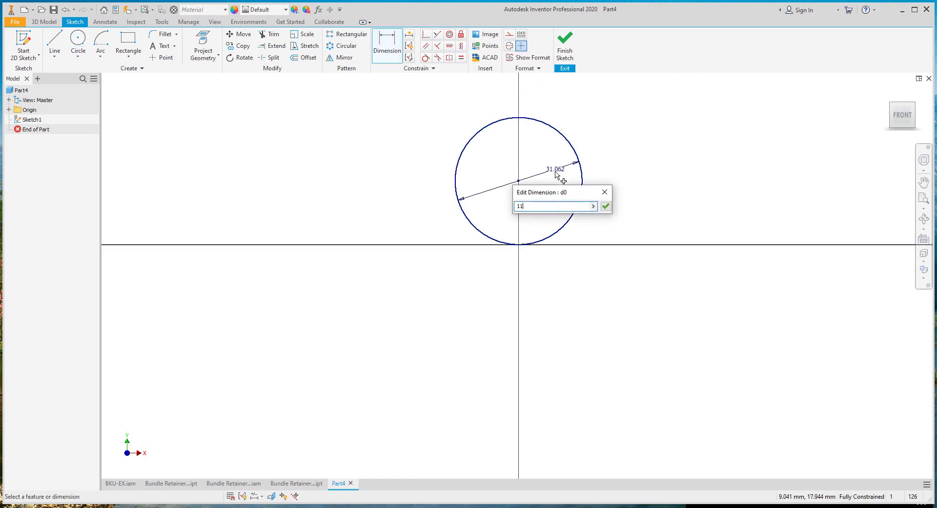
{"action": "key", "text": "Return"}
{"action": "right_click_drag", "start_coordinate": [645, 134], "coordinate": [597, 136]}
- Create a work plane offset 700 mm from the origin's XY plane
{"action": "left_click", "coordinate": [8, 109]}
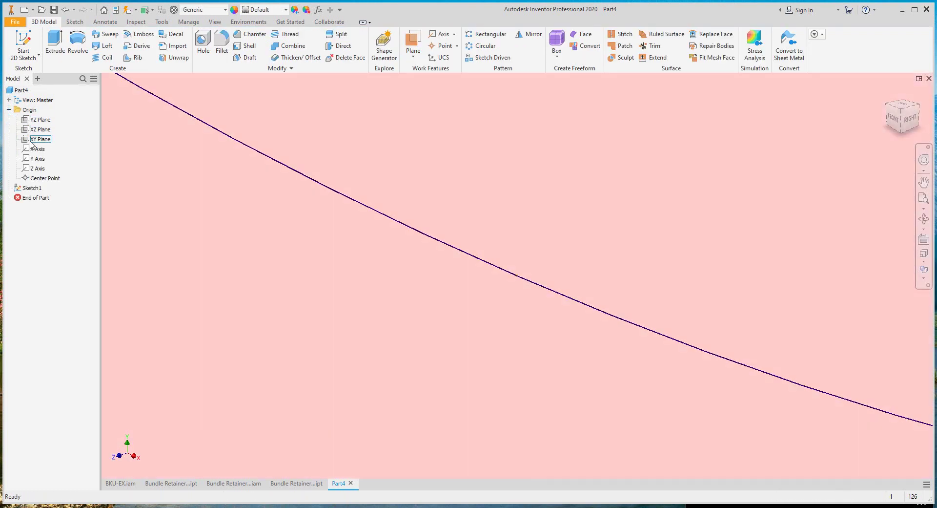
{"action": "scroll", "coordinate": [381, 201], "scroll_direction": "down", "scroll_amount": 8}
{"action": "middle_click_drag", "start_coordinate": [387, 207], "coordinate": [423, 351]}
{"action": "left_click", "coordinate": [41, 140]}
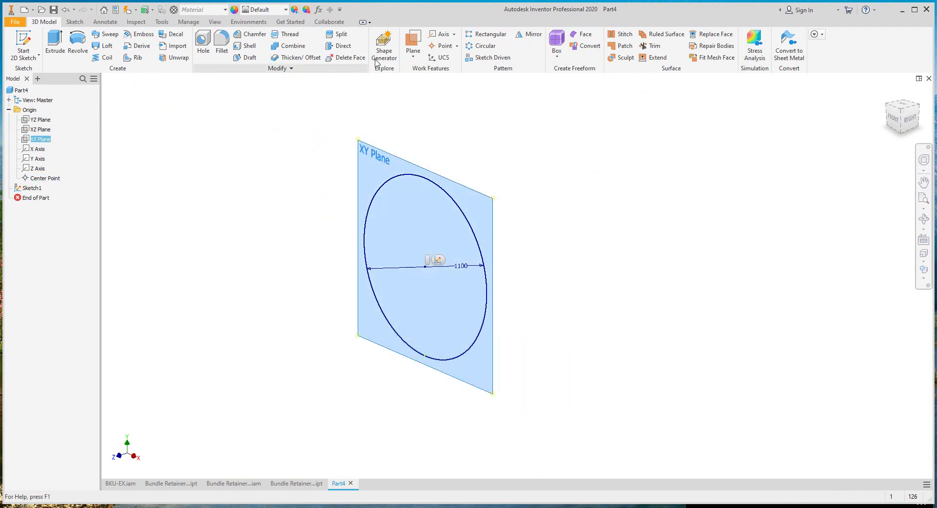
{"action": "left_click", "coordinate": [413, 42]}
{"action": "type", "text": "700"}
{"action": "key", "text": "Return"}
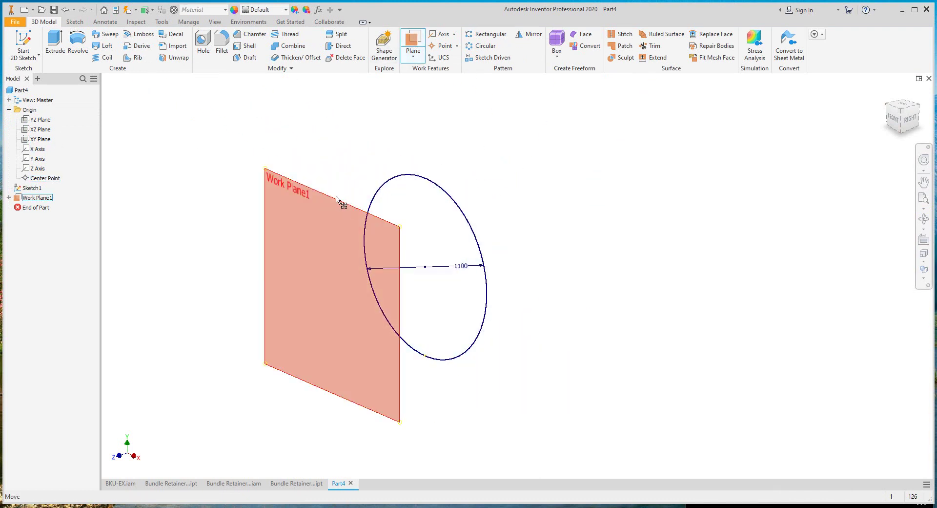
- On the new work plane, sketch a circle centred above the origin and passing through it, with a diameter of 738 mm
{"action": "key", "text": "s"}
{"action": "key", "text": "c"}
{"action": "left_click", "coordinate": [517, 226]}
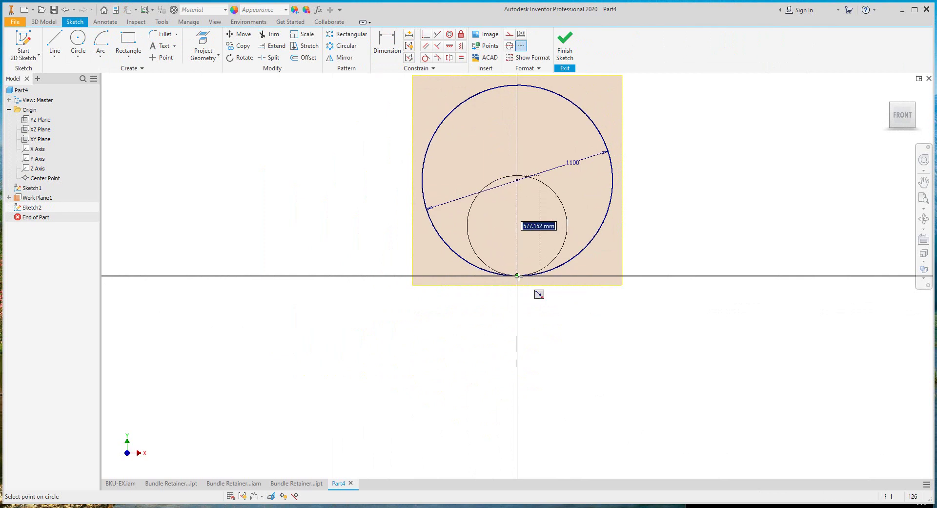
{"action": "left_click", "coordinate": [517, 276]}
{"action": "key", "text": "d"}
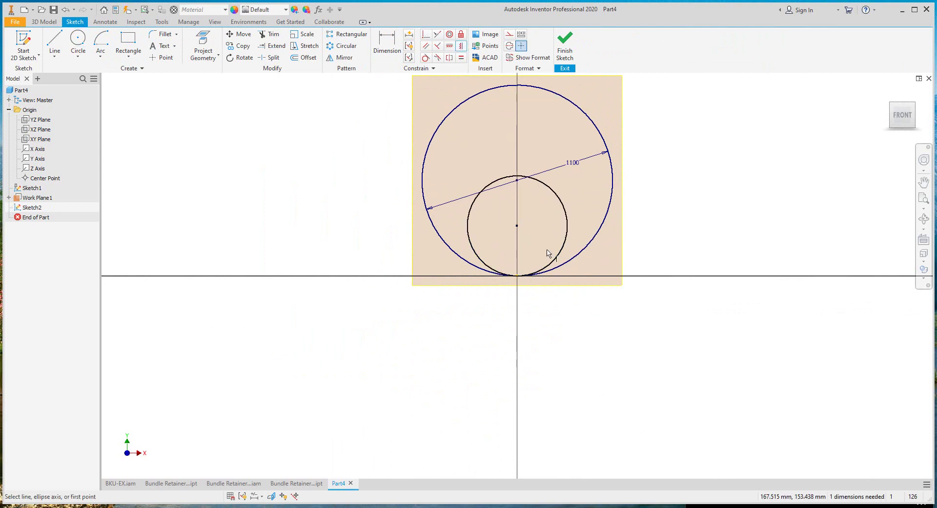
{"action": "left_click", "coordinate": [562, 204]}
{"action": "left_click", "coordinate": [553, 213]}
{"action": "type", "text": "73"}
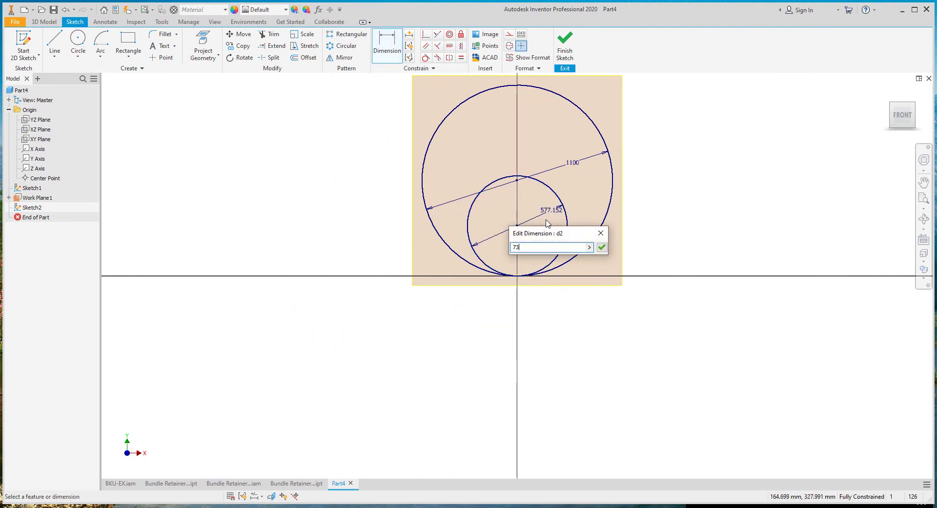
{"action": "type", "text": "8"}
{"action": "key", "text": "Return"}
- Draw a line about 407 mm long from the 738 mm circle's centre down to the 1100 mm circle, about 45 degrees below horizontal
{"action": "scroll", "coordinate": [541, 257], "scroll_direction": "up", "scroll_amount": 3}
{"action": "key", "text": "l"}
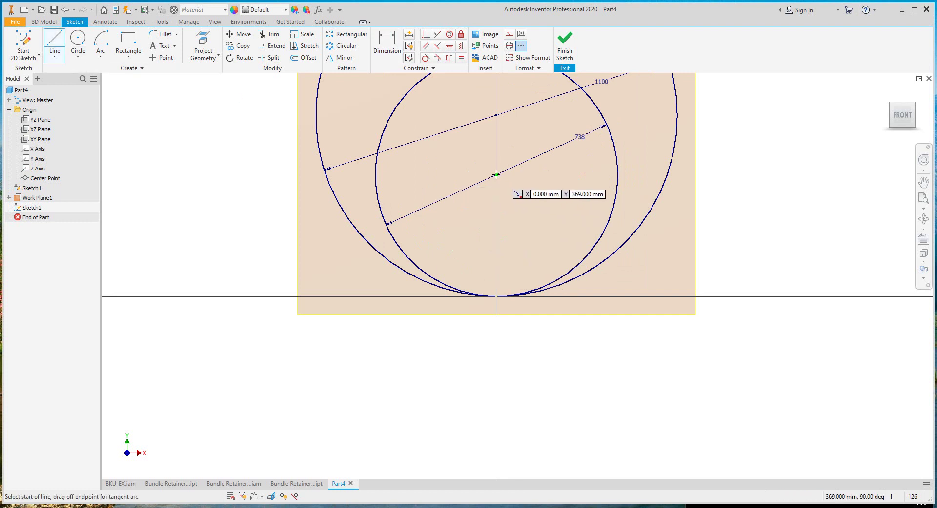
{"action": "left_click", "coordinate": [496, 174]}
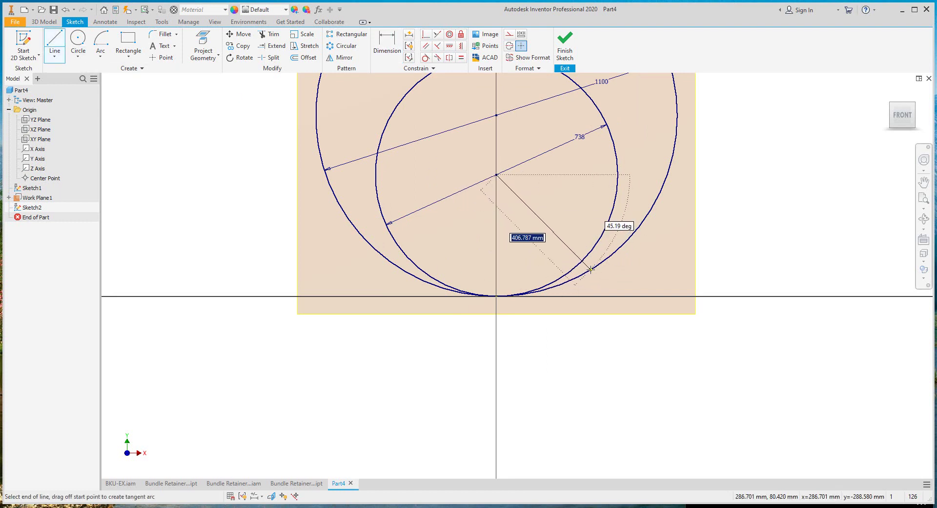
{"action": "left_click", "coordinate": [591, 269]}
{"action": "right_click", "coordinate": [575, 216]}
{"action": "left_click", "coordinate": [611, 216]}
- Draw a short line across the radial line, centre it on the radial line's crossing with the 738 mm circle, and make it perpendicular
{"action": "scroll", "coordinate": [592, 262], "scroll_direction": "up", "scroll_amount": 4}
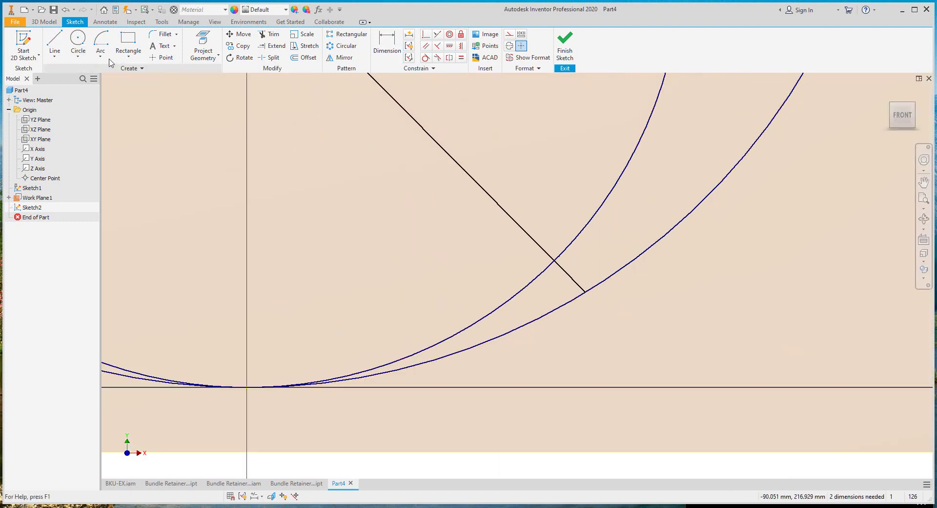
{"action": "left_click", "coordinate": [55, 41]}
{"action": "scroll", "coordinate": [589, 278], "scroll_direction": "up", "scroll_amount": 3}
{"action": "left_click", "coordinate": [524, 286]}
{"action": "left_click", "coordinate": [583, 244]}
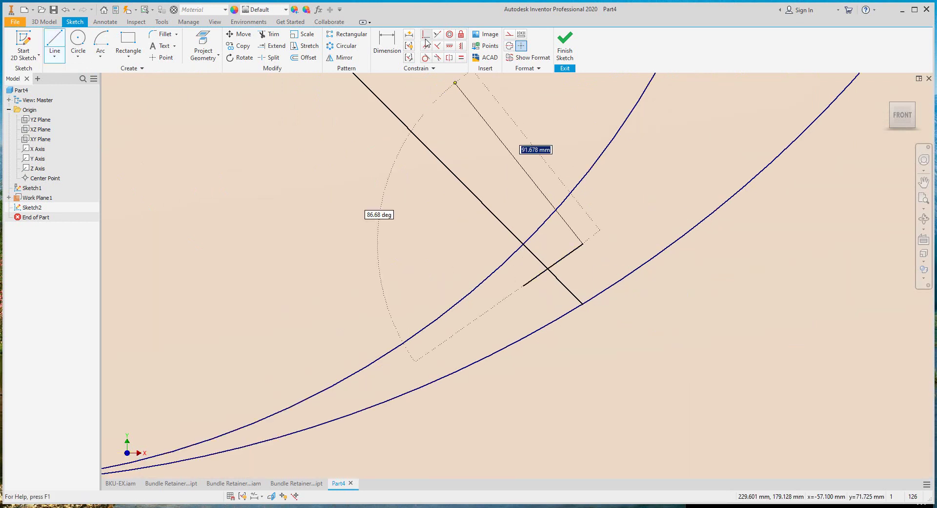
{"action": "left_click", "coordinate": [426, 34]}
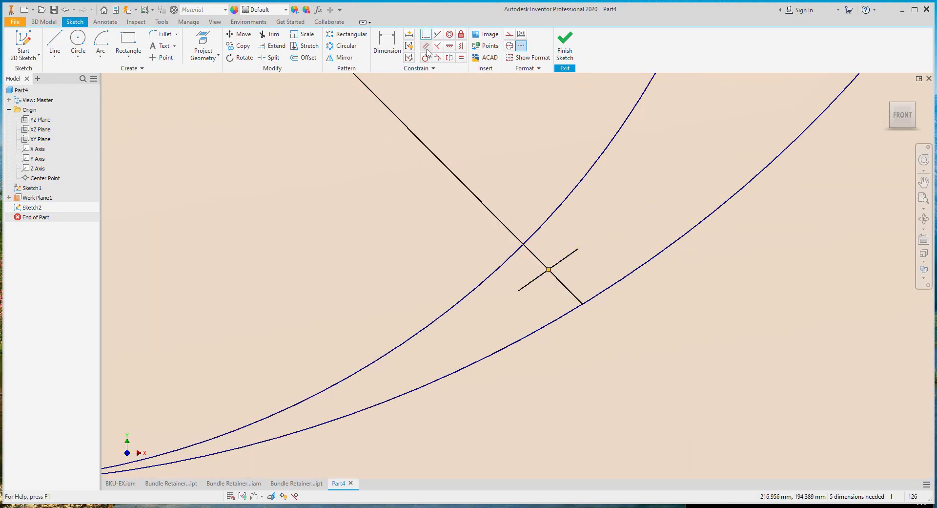
{"action": "left_click", "coordinate": [554, 264]}
{"action": "left_click", "coordinate": [527, 242]}
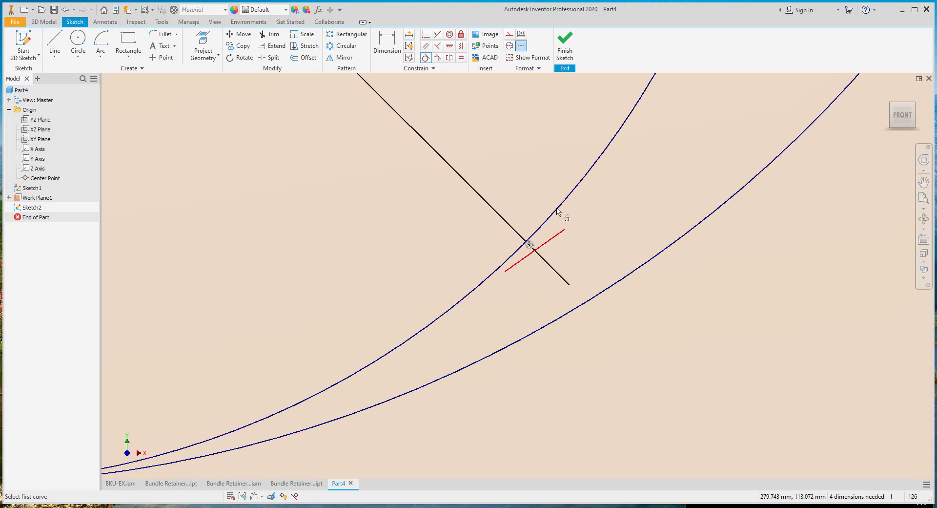
{"action": "right_click", "coordinate": [567, 239]}
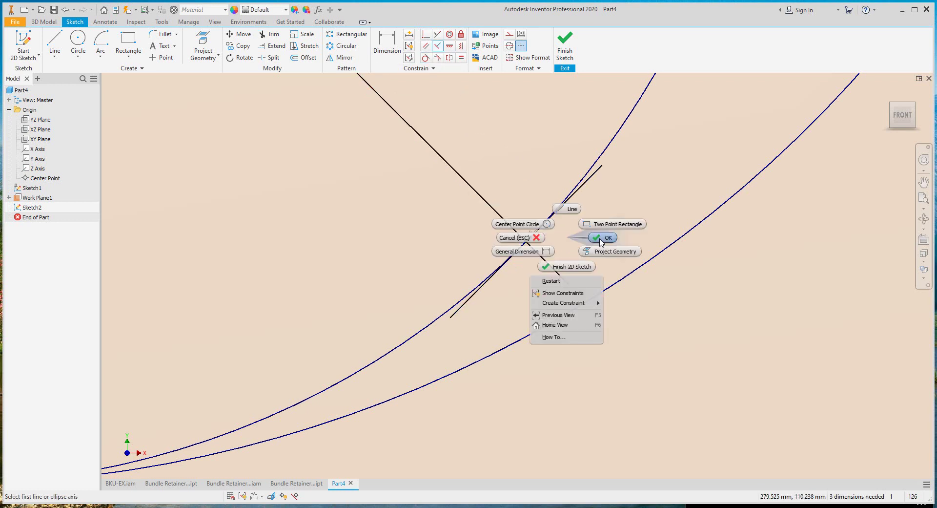
{"action": "left_click", "coordinate": [602, 239]}
- Draw a leg from each end of the short line outward past the 1100 mm circle and make both legs perpendicular to the short line
{"action": "left_click", "coordinate": [602, 164]}
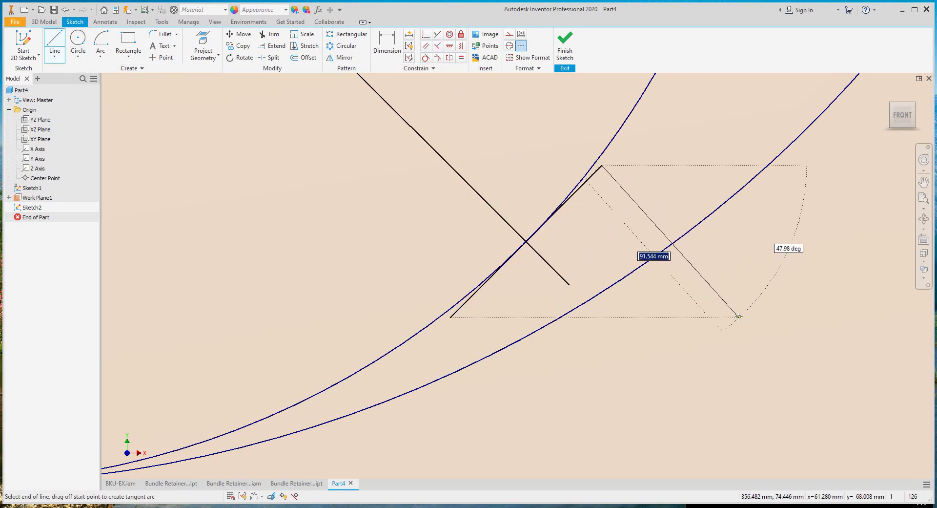
{"action": "double_click", "coordinate": [724, 328]}
{"action": "left_click", "coordinate": [450, 318]}
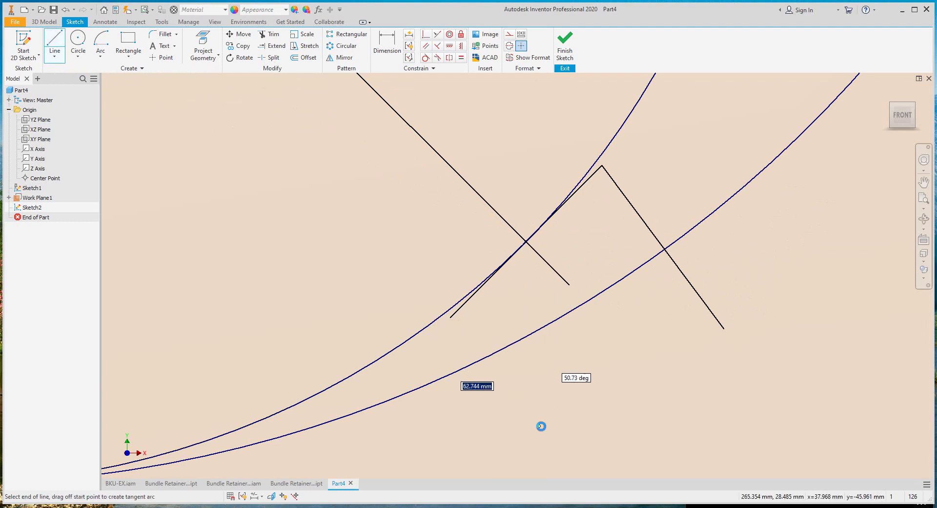
{"action": "left_click", "coordinate": [539, 426]}
{"action": "key", "text": "Escape"}
{"action": "left_click", "coordinate": [615, 183]}
{"action": "left_click", "coordinate": [566, 202]}
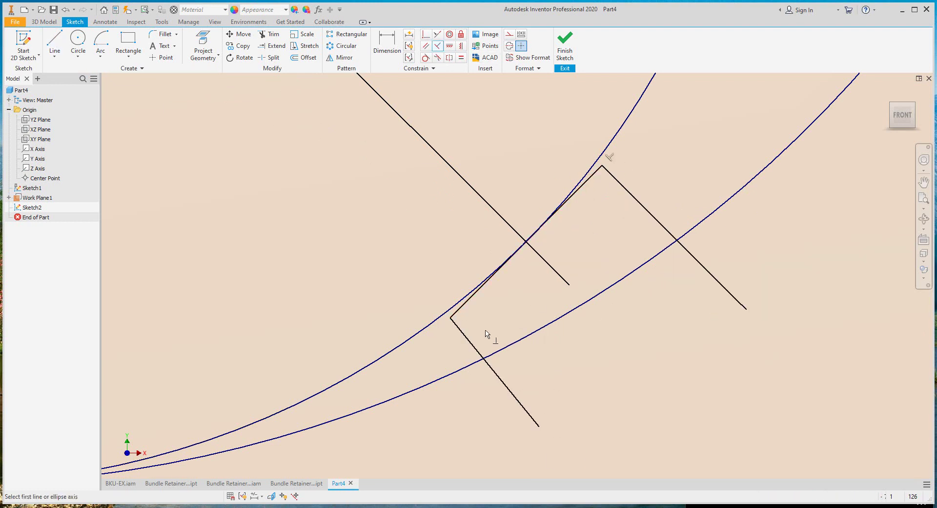
{"action": "left_click", "coordinate": [457, 313]}
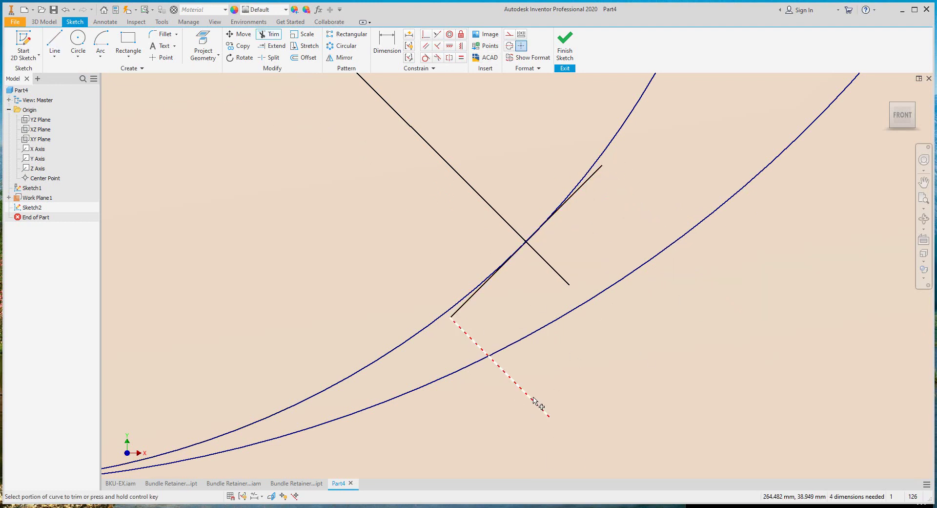
- Project the 1100 mm circle into the sketch and trim both legs where they meet it
{"action": "left_click", "coordinate": [214, 41]}
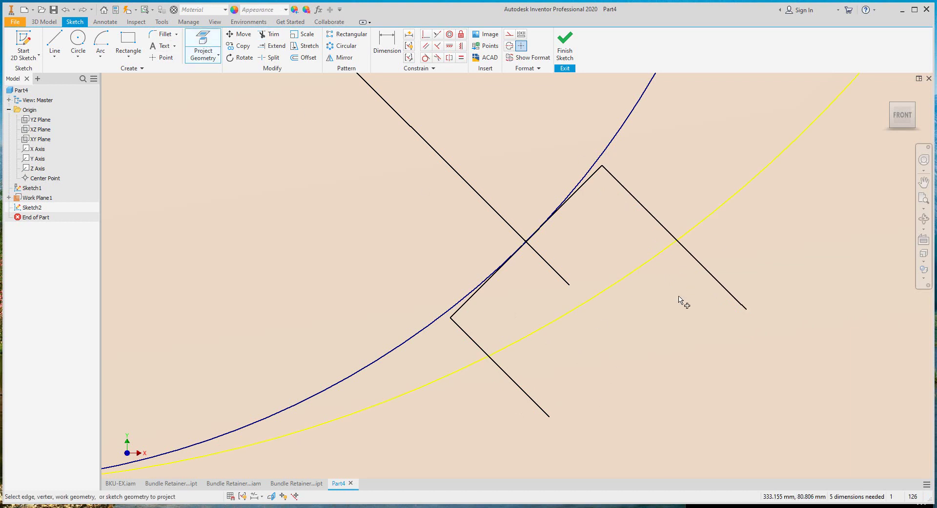
{"action": "left_click", "coordinate": [701, 269]}
{"action": "right_click", "coordinate": [593, 333]}
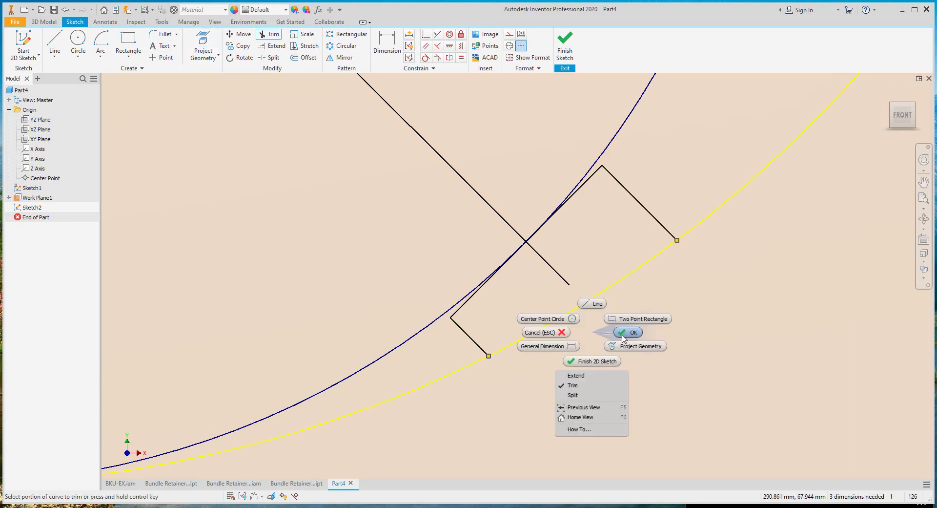
{"action": "left_click", "coordinate": [627, 331]}
- Dimension the short line between the two legs to 40 mm
{"action": "left_click", "coordinate": [473, 344]}
{"action": "left_click", "coordinate": [461, 226]}
{"action": "type", "text": "40"}
{"action": "key", "text": "Return"}
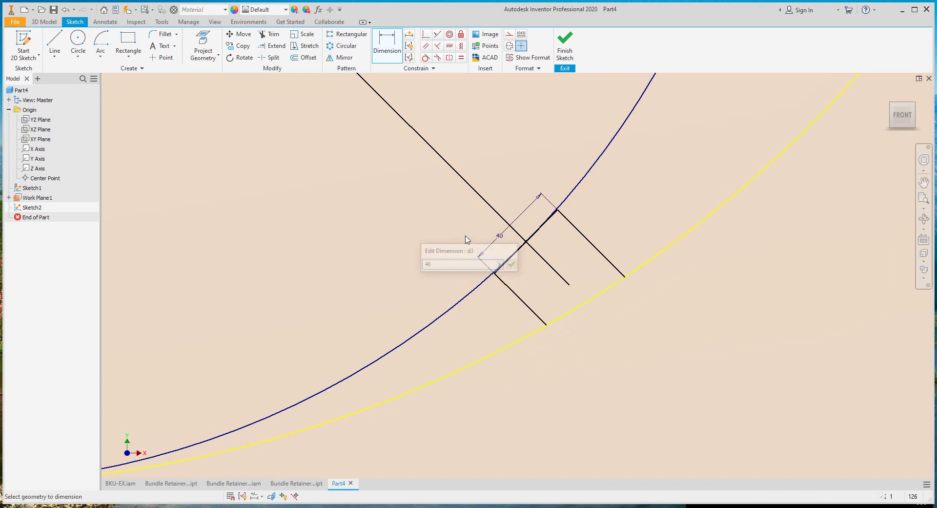
- Draw a vertical line down from the 738 mm circle's centre and trim it at the circle's lowest point
{"action": "scroll", "coordinate": [464, 236], "scroll_direction": "down", "scroll_amount": 5}
{"action": "left_click", "coordinate": [55, 43]}
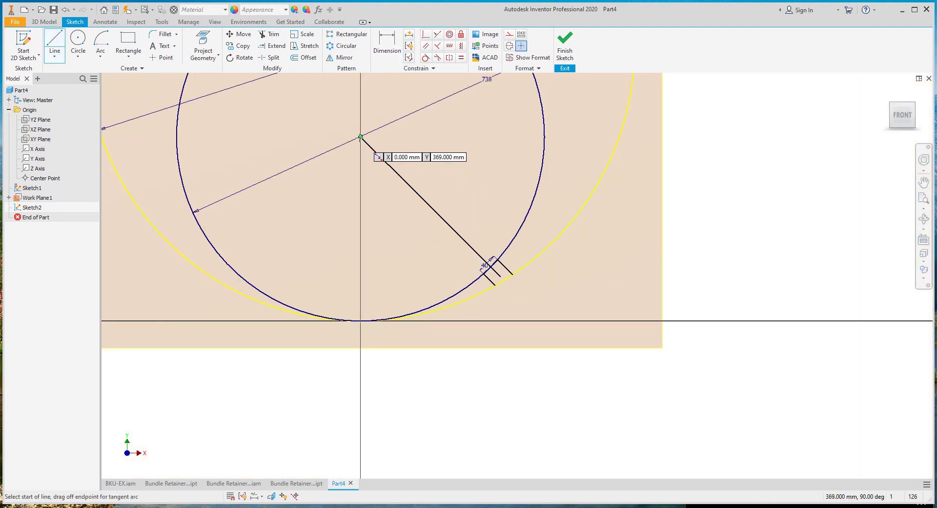
{"action": "left_click", "coordinate": [360, 136]}
{"action": "left_click", "coordinate": [360, 372]}
{"action": "key", "text": "Escape"}
{"action": "scroll", "coordinate": [429, 215], "scroll_direction": "up", "scroll_amount": 3}
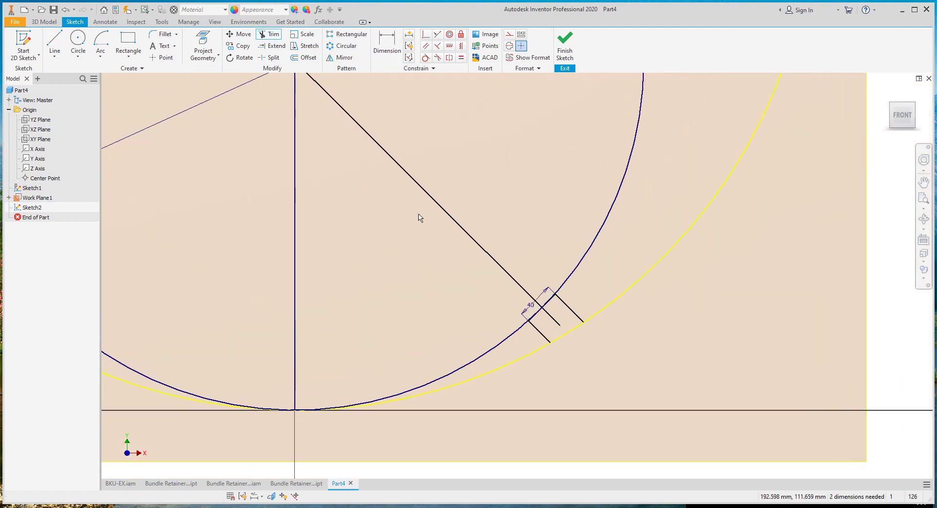
- Dimension the angle between the vertical line and the radial line to 28 degrees
{"action": "key", "text": "d"}
{"action": "left_click", "coordinate": [385, 152]}
{"action": "left_click", "coordinate": [294, 234]}
{"action": "left_click", "coordinate": [338, 256]}
{"action": "type", "text": "28"}
{"action": "key", "text": "Return"}
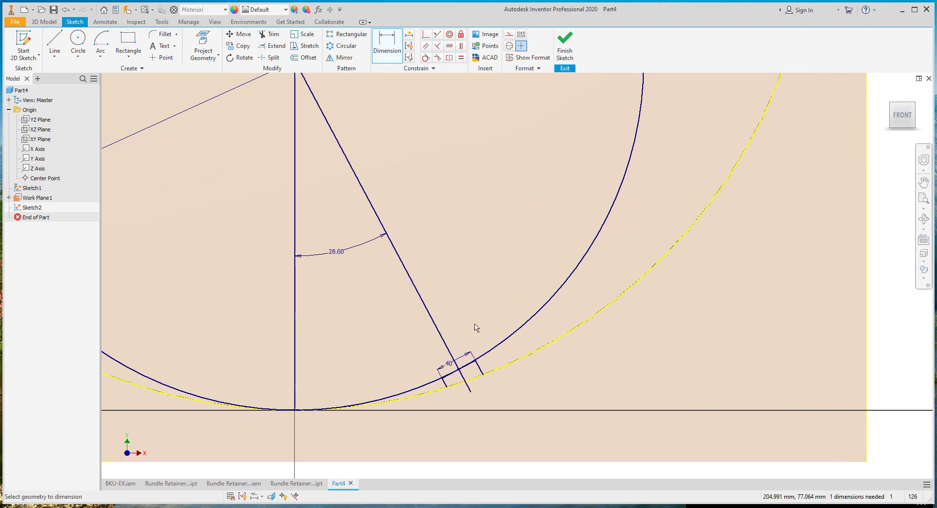
{"action": "scroll", "coordinate": [508, 270], "scroll_direction": "up", "scroll_amount": 3}
{"action": "middle_click_drag", "start_coordinate": [470, 360], "coordinate": [563, 322]}
{"action": "scroll", "coordinate": [509, 269], "scroll_direction": "down", "scroll_amount": 2}
{"action": "right_click", "coordinate": [546, 214]}
{"action": "left_click", "coordinate": [575, 215]}
{"action": "scroll", "coordinate": [705, 356], "scroll_direction": "down", "scroll_amount": 2}
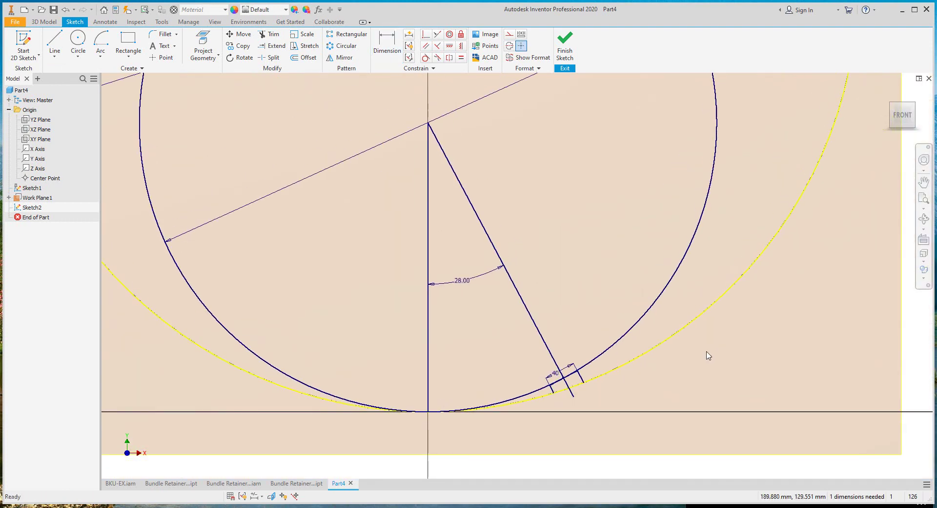
- Close the profile between the two leg ends with a centre-point arc centred on the 1100 mm circle, and finish the sketch
{"action": "left_click", "coordinate": [100, 56]}
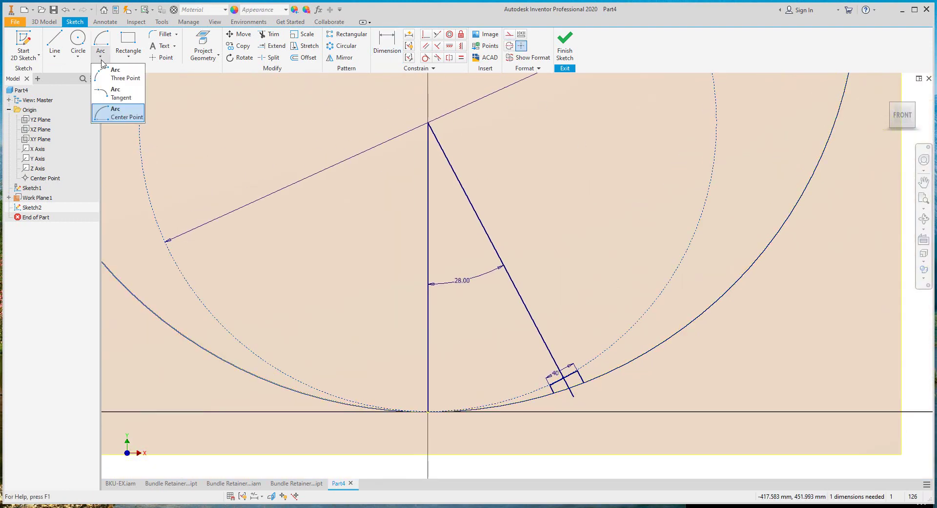
{"action": "left_click", "coordinate": [122, 119]}
{"action": "scroll", "coordinate": [464, 217], "scroll_direction": "down", "scroll_amount": 3}
{"action": "scroll", "coordinate": [512, 342], "scroll_direction": "up", "scroll_amount": 3}
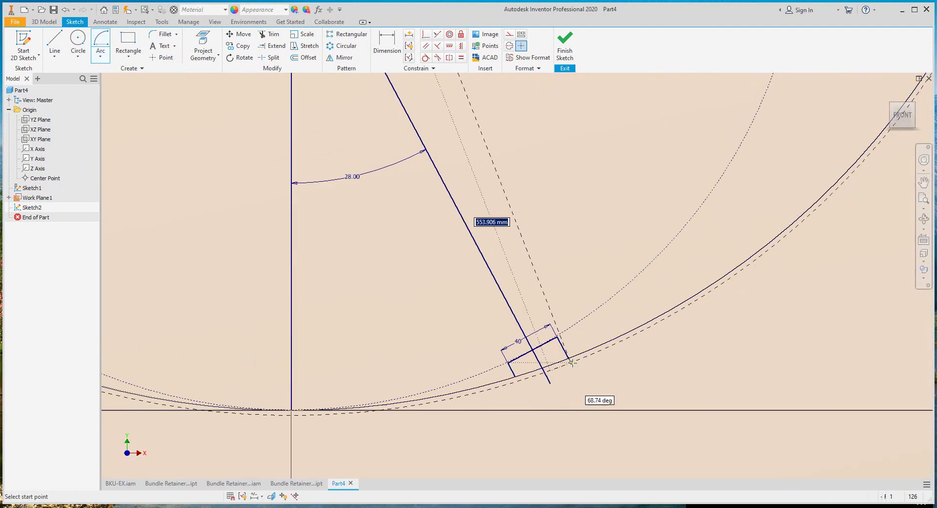
{"action": "right_click", "coordinate": [576, 247]}
{"action": "left_click", "coordinate": [605, 248]}
{"action": "right_click", "coordinate": [544, 203]}
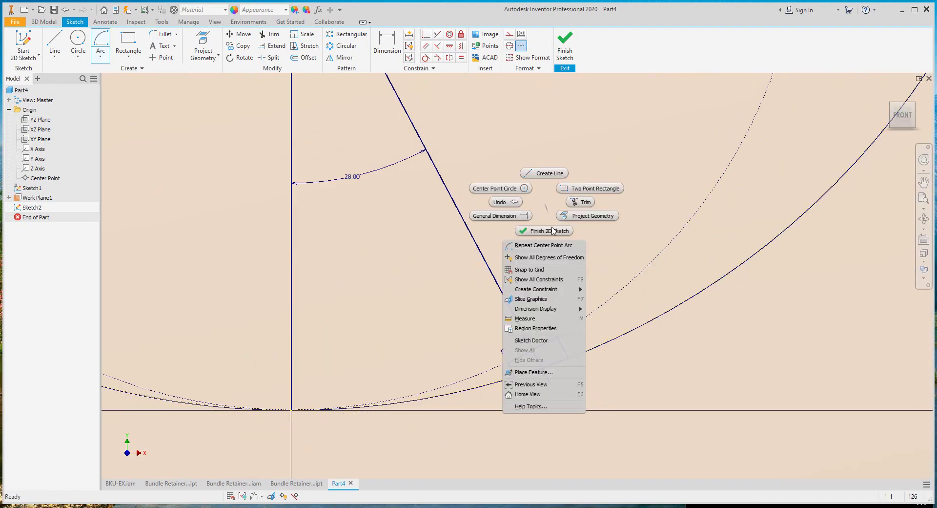
{"action": "left_click", "coordinate": [553, 231]}
- Extrude the small closed profile 700 mm in the flipped direction, toward the first sketch's plane
{"action": "scroll", "coordinate": [359, 389], "scroll_direction": "up", "scroll_amount": 3}
{"action": "key", "text": "e"}
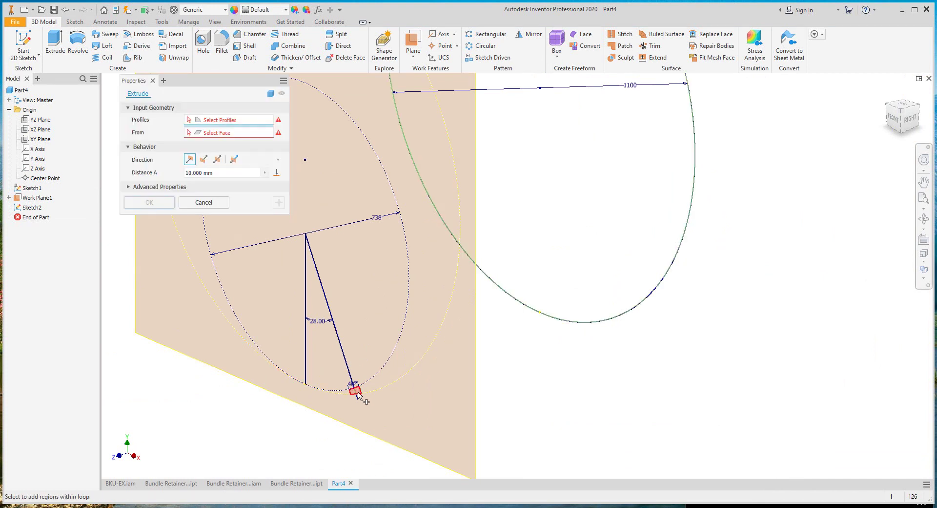
{"action": "type", "text": "700"}
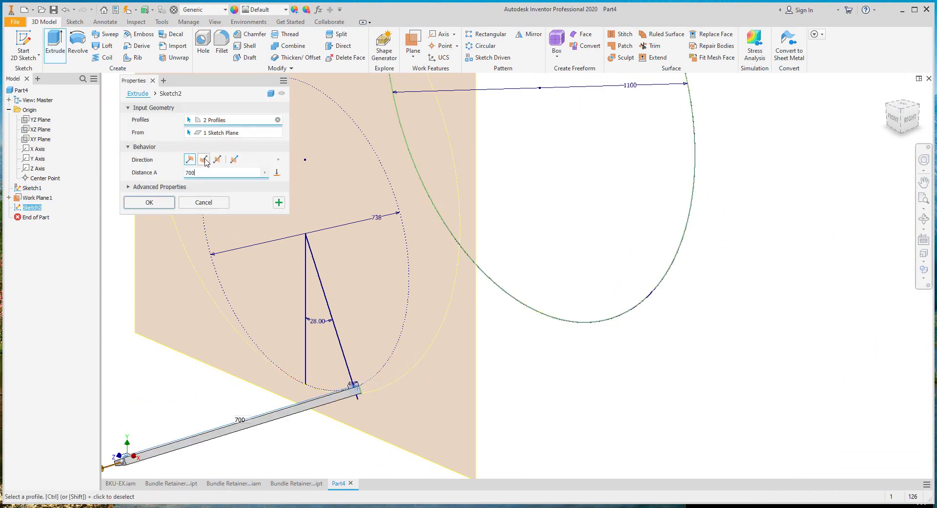
{"action": "left_click", "coordinate": [204, 159]}
{"action": "left_click", "coordinate": [165, 204]}
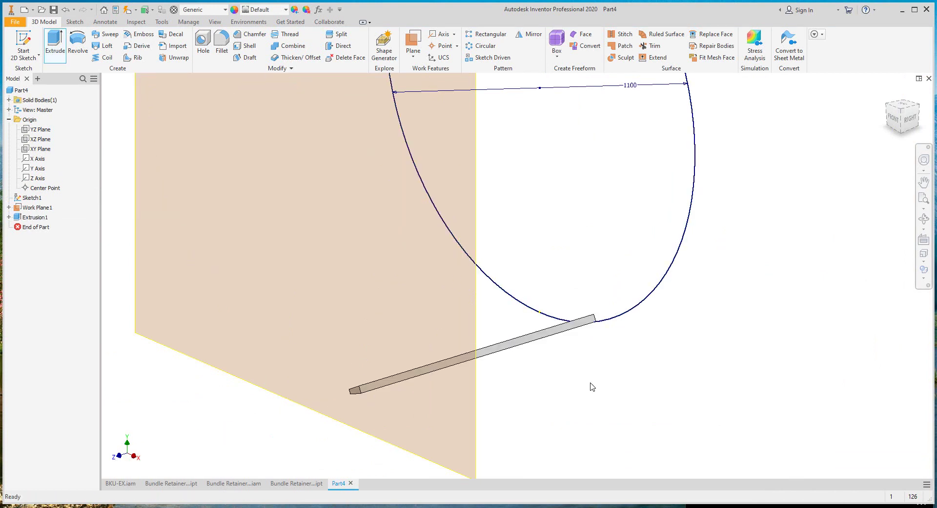
- Mirror the 700 mm bar extrusion about the YZ plane and hide the work plane
{"action": "left_click", "coordinate": [531, 340]}
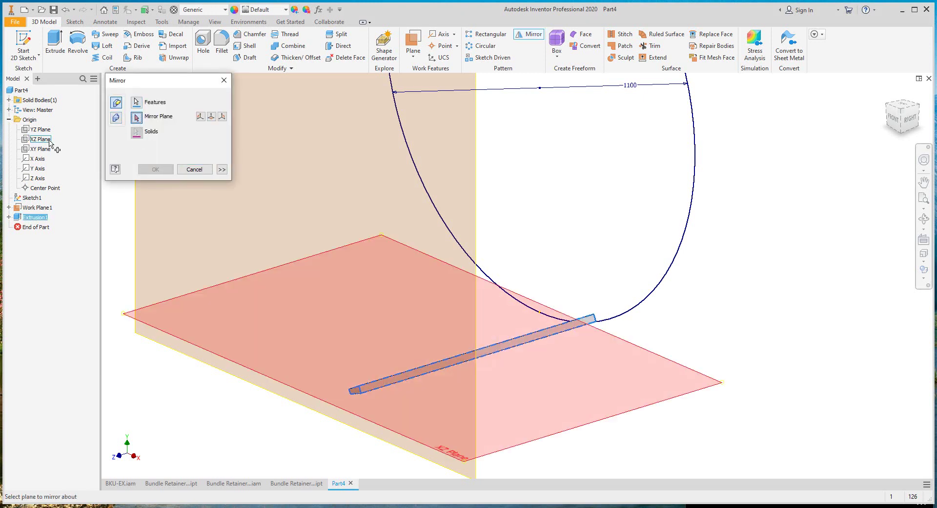
{"action": "left_click", "coordinate": [42, 130]}
{"action": "left_click", "coordinate": [155, 169]}
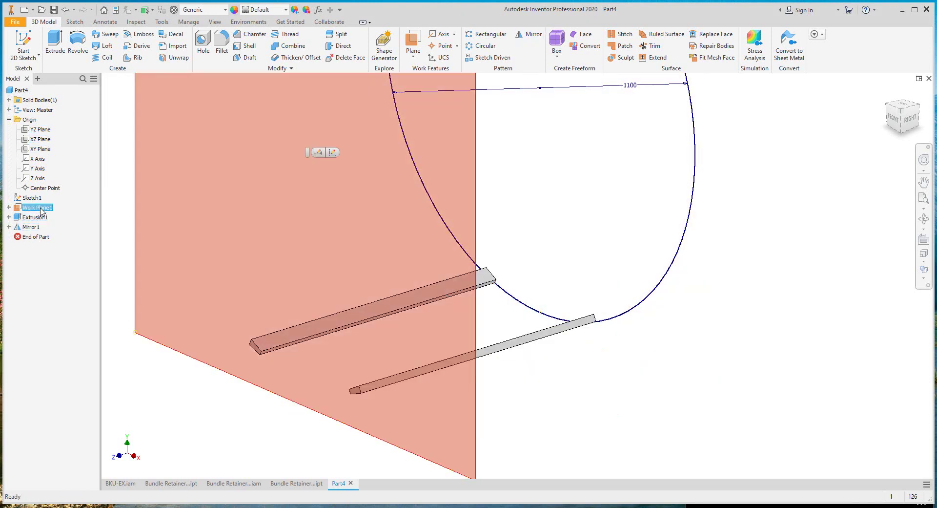
{"action": "right_click", "coordinate": [37, 207]}
{"action": "left_click", "coordinate": [59, 299]}
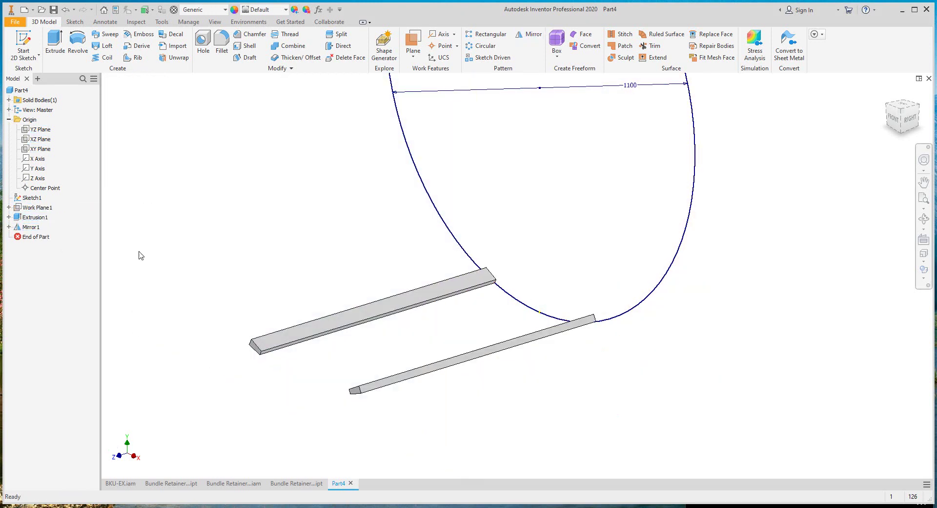
- Hide the 1100 mm circle sketch and start a new sketch on the offset work plane
{"action": "right_click", "coordinate": [32, 197]}
{"action": "left_click", "coordinate": [48, 331]}
{"action": "left_click", "coordinate": [40, 149]}
{"action": "key", "text": "s"}
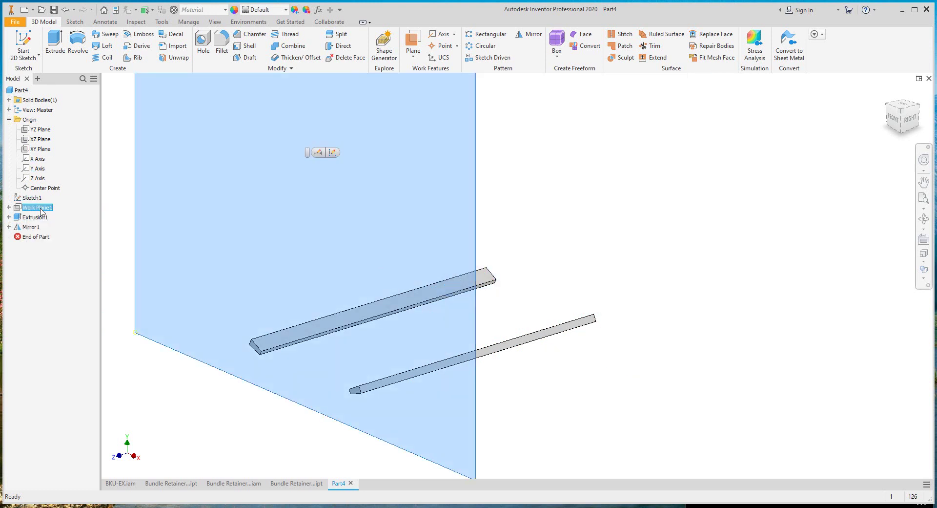
- Project the 738 mm circle's centre into the new sketch, displaying the two earlier sketches for reference and hiding them again
{"action": "right_click", "coordinate": [24, 198]}
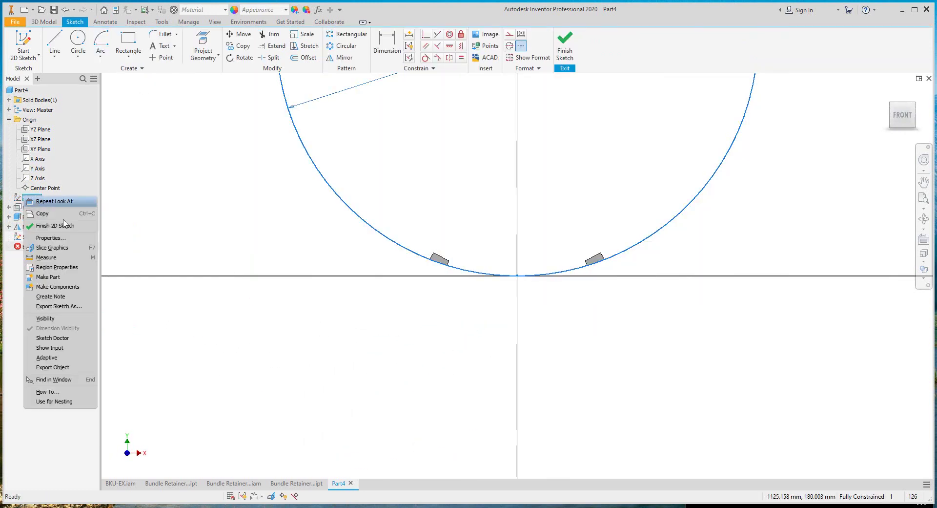
{"action": "left_click", "coordinate": [217, 193]}
{"action": "left_click", "coordinate": [9, 217]}
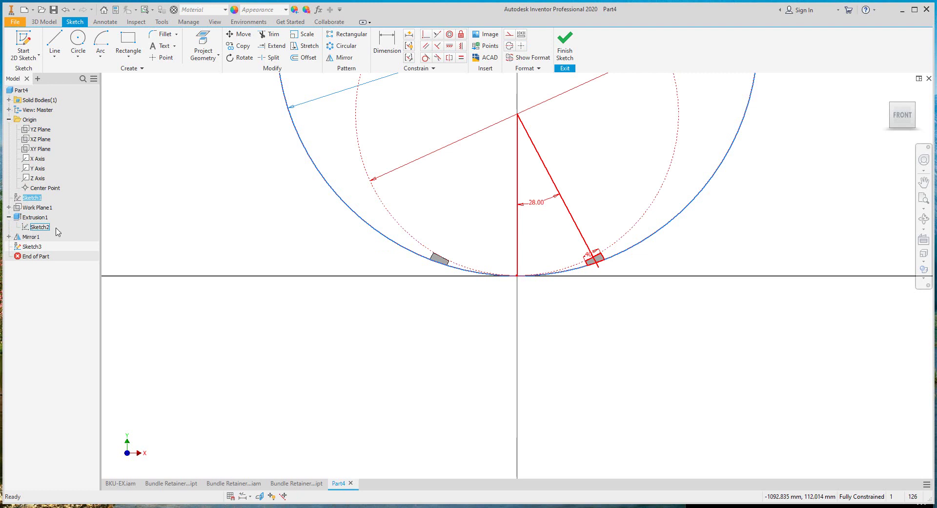
{"action": "right_click", "coordinate": [46, 227]}
{"action": "left_click", "coordinate": [63, 367]}
{"action": "left_click", "coordinate": [202, 42]}
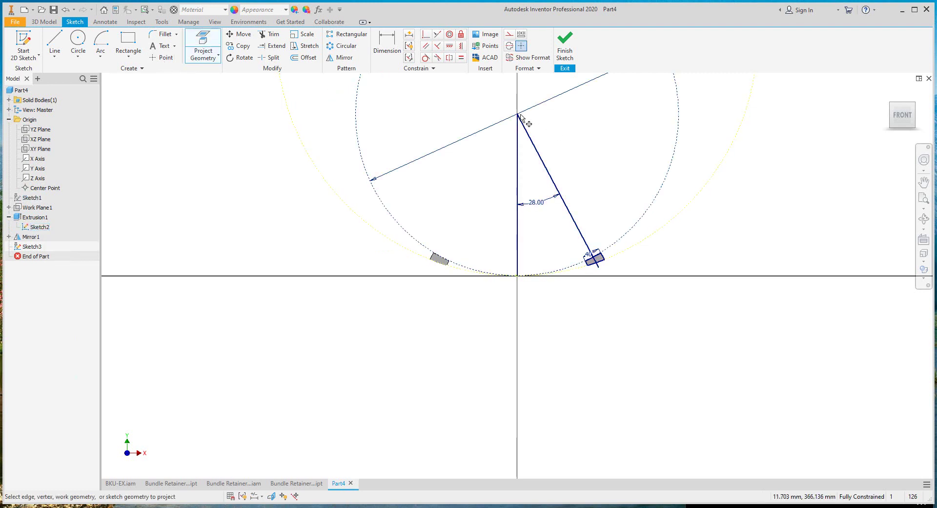
{"action": "middle_click_drag", "start_coordinate": [485, 138], "coordinate": [472, 215]}
{"action": "left_click", "coordinate": [45, 227]}
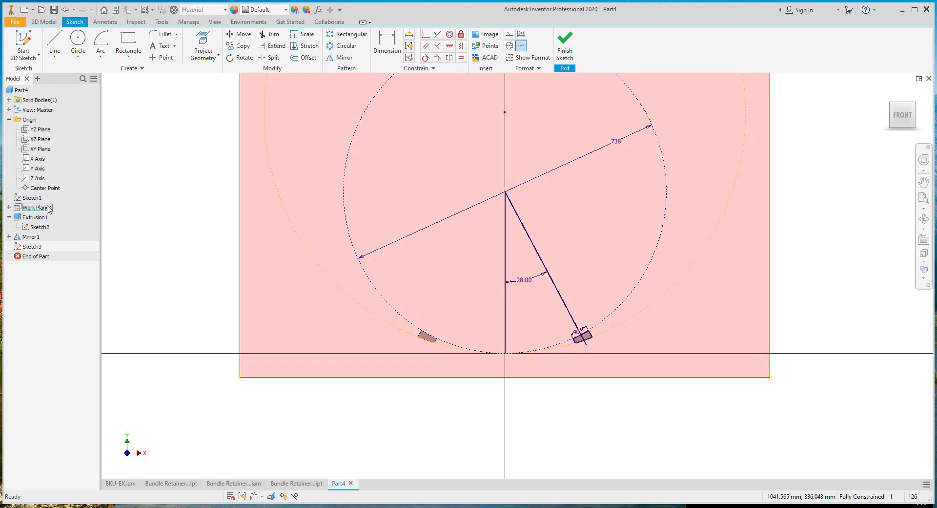
{"action": "right_click", "coordinate": [46, 227]}
{"action": "left_click", "coordinate": [68, 393]}
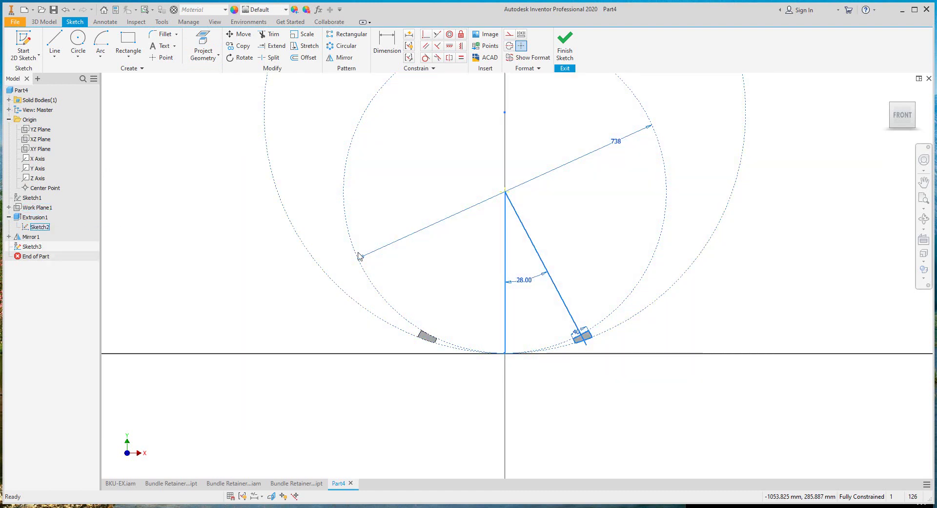
- Draw a circle centred on the projected point and dimension its diameter to 500 mm
{"action": "left_click", "coordinate": [78, 40]}
{"action": "left_click", "coordinate": [505, 191]}
{"action": "left_click", "coordinate": [432, 227]}
{"action": "key", "text": "d"}
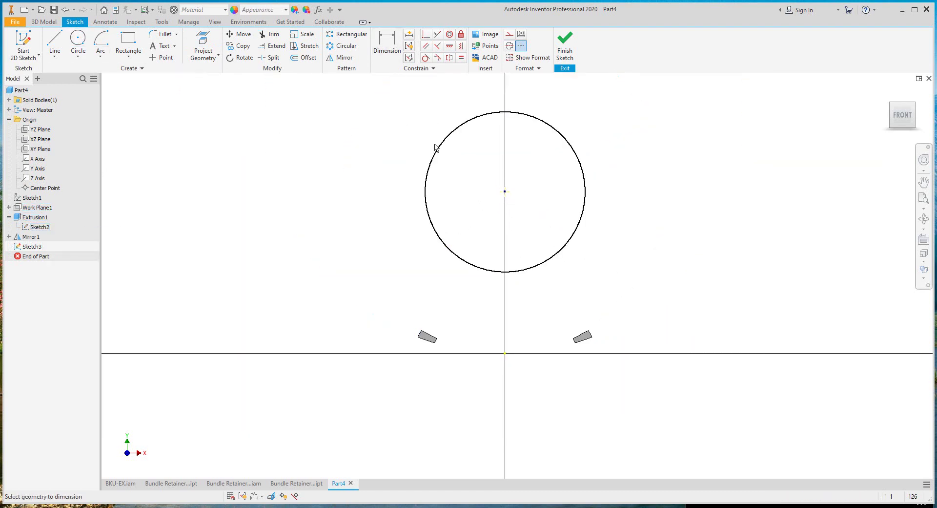
{"action": "left_click", "coordinate": [434, 146]}
{"action": "left_click", "coordinate": [418, 139]}
{"action": "type", "text": "500"}
{"action": "key", "text": "Return"}
- Draw one vertical and one horizontal radial line from the 500 mm circle's centre to its edge
{"action": "key", "text": "l"}
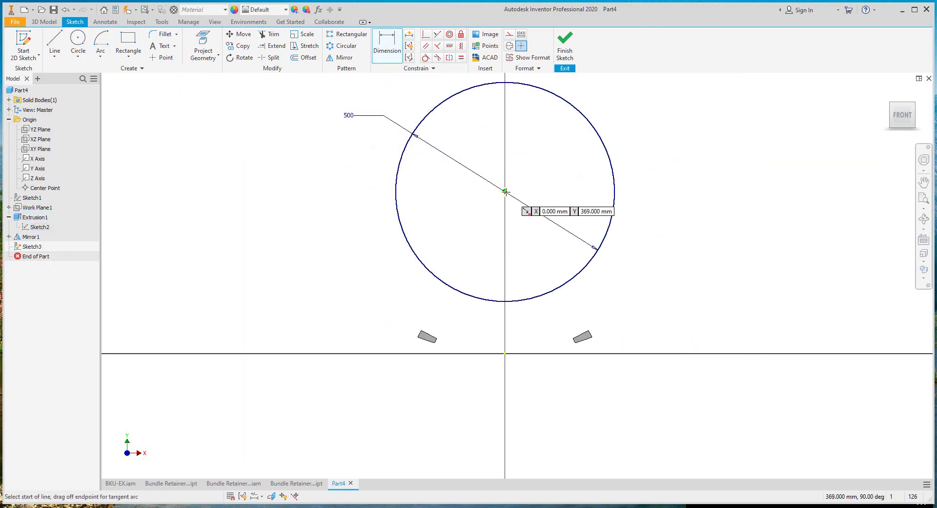
{"action": "left_click", "coordinate": [505, 191]}
{"action": "left_click", "coordinate": [505, 83]}
{"action": "left_click", "coordinate": [505, 191]}
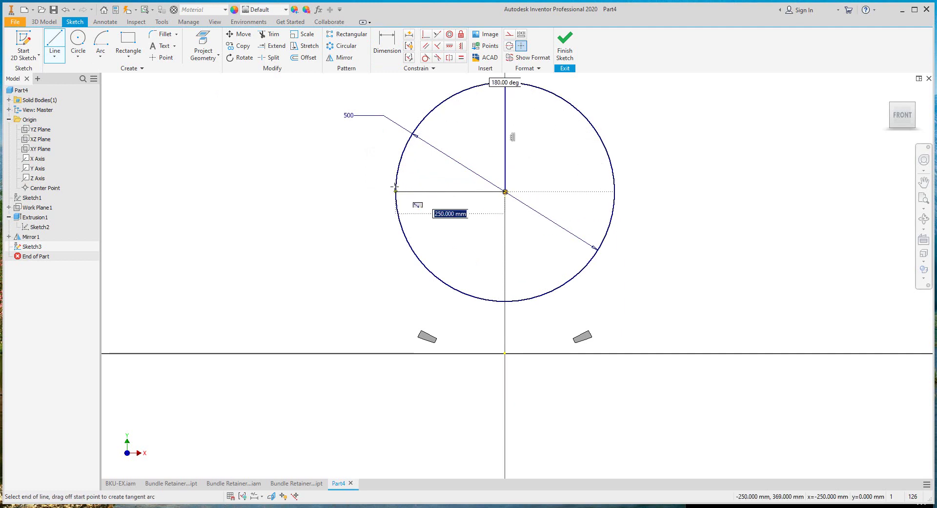
{"action": "left_click", "coordinate": [395, 192]}
- Convert the 500 mm circle to construction geometry, constrain the side radial line horizontal, and finish the sketch
{"action": "right_click", "coordinate": [502, 145]}
{"action": "left_click", "coordinate": [538, 146]}
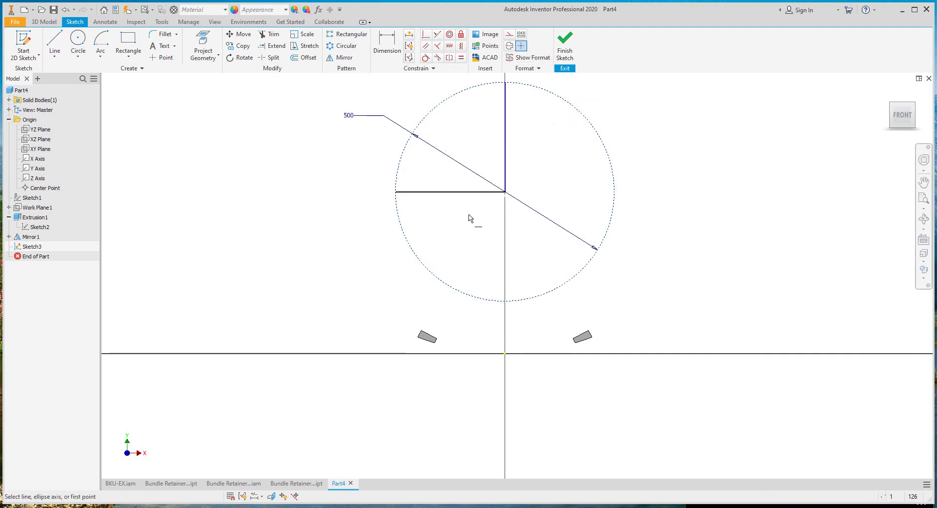
{"action": "left_click", "coordinate": [468, 192]}
{"action": "key", "text": "Escape"}
{"action": "right_click", "coordinate": [672, 112]}
{"action": "left_click", "coordinate": [660, 156]}
{"action": "key", "text": "Escape"}
{"action": "right_click", "coordinate": [667, 128]}
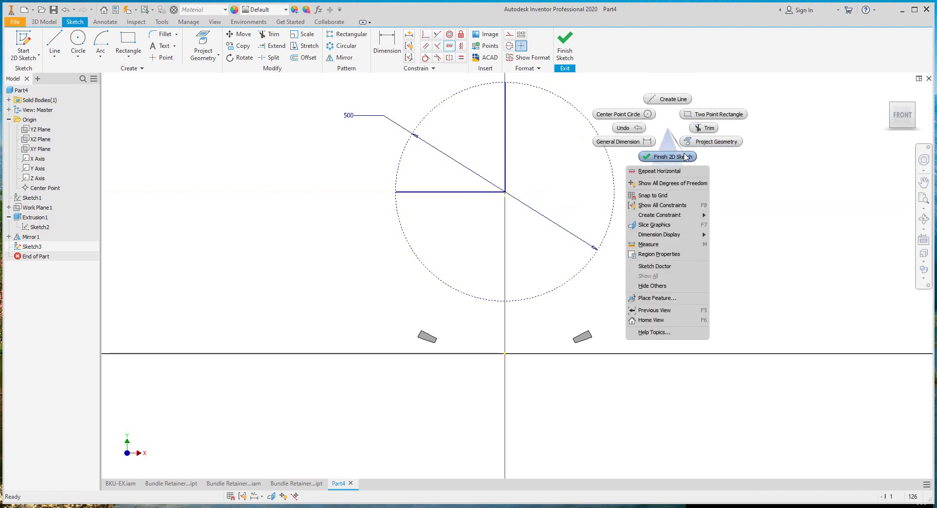
{"action": "left_click", "coordinate": [686, 157]}
- Create a UCS at the circle's centre with X along the horizontal line and Y along the vertical line, then hide it with its sketch
{"action": "left_click", "coordinate": [439, 57]}
{"action": "left_click", "coordinate": [305, 233]}
{"action": "left_click", "coordinate": [236, 203]}
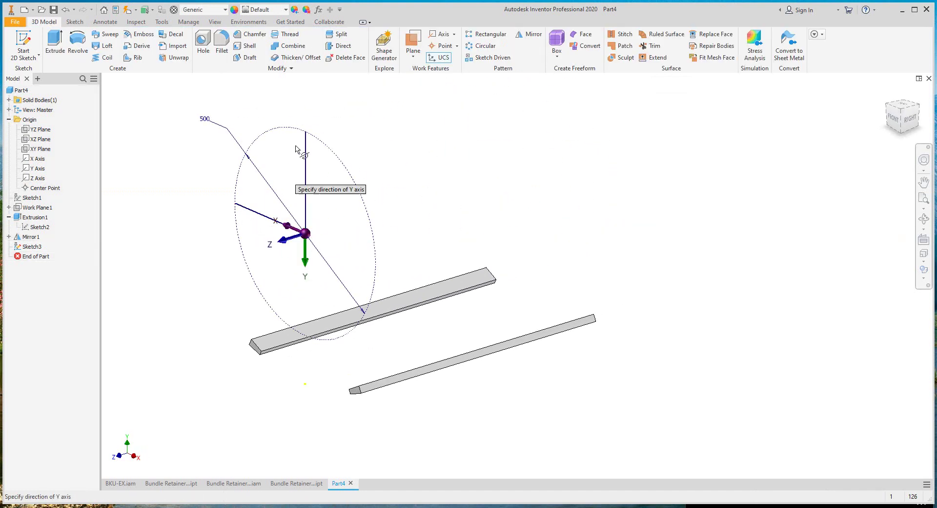
{"action": "left_click", "coordinate": [306, 202]}
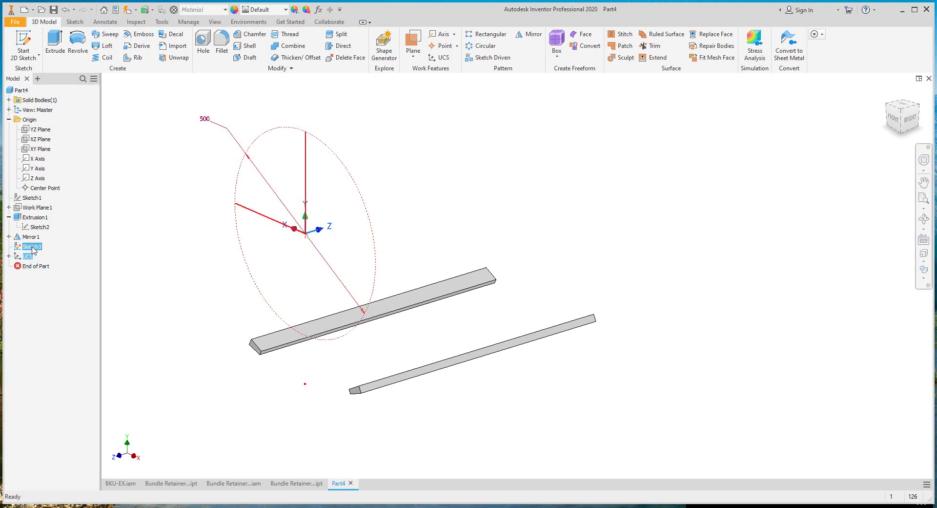
{"action": "right_click", "coordinate": [32, 249]}
{"action": "left_click", "coordinate": [54, 318]}
{"action": "key", "text": "Home"}
- Set the part's material to Steel
{"action": "left_click", "coordinate": [210, 10]}
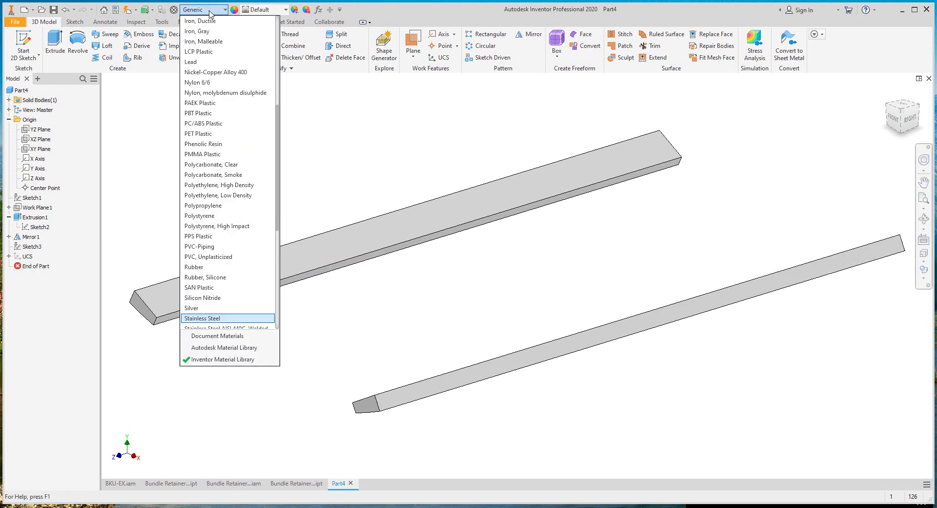
{"action": "type", "text": "e"}
{"action": "key", "text": "Return"}
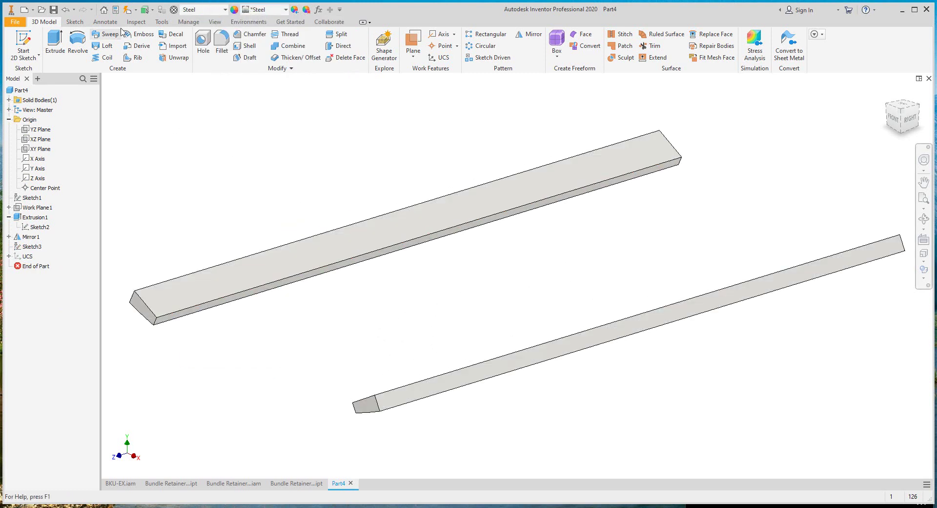
- Save the part as Bundle Sliding Rail in the Other Assemblies folder
{"action": "left_click", "coordinate": [58, 10]}
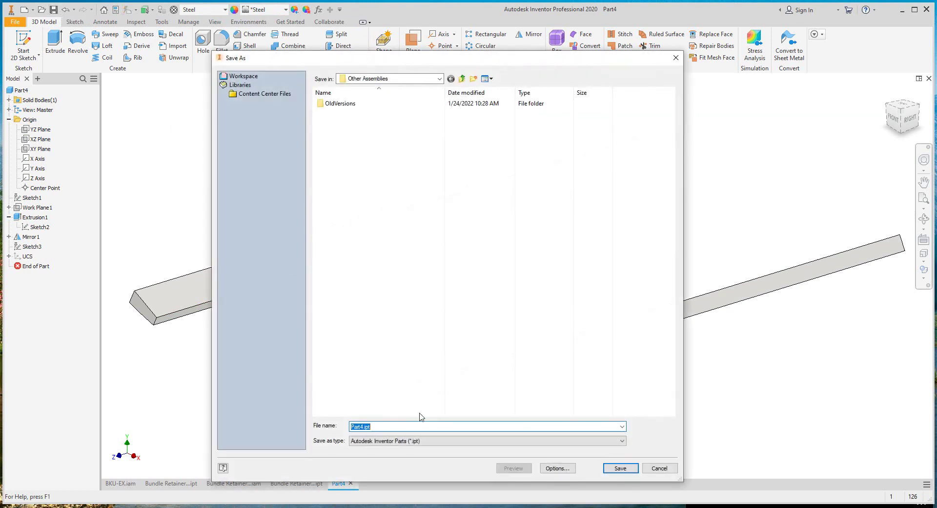
{"action": "type", "text": "Bundle Sliding Rail"}
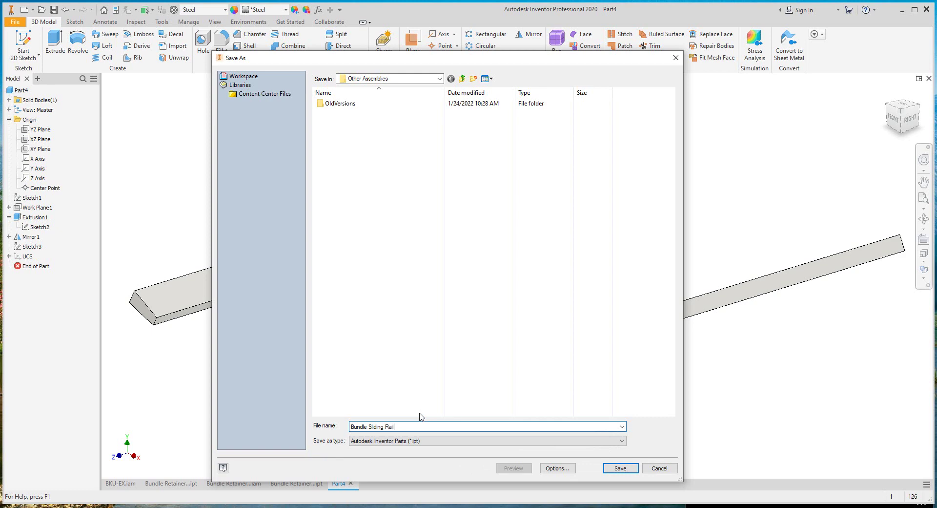
{"action": "key", "text": "Return"}
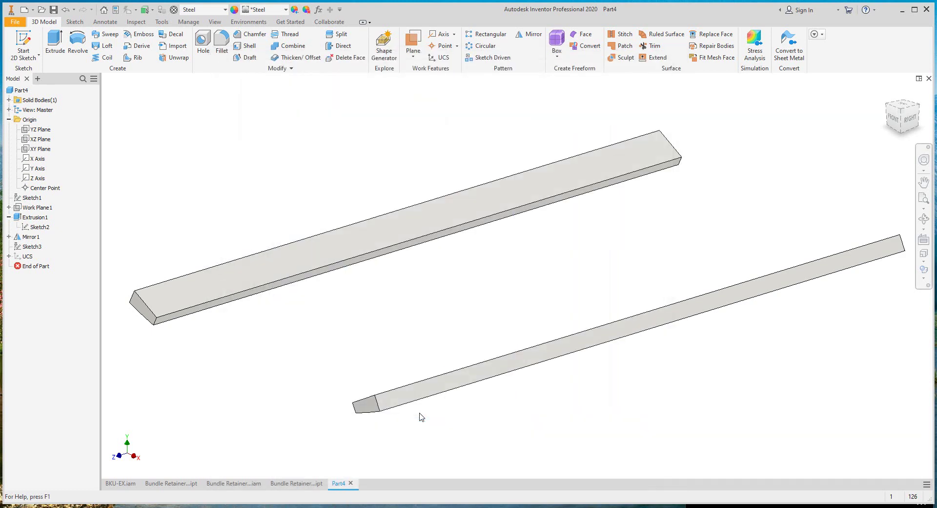
- Switch to the BKU-EX assembly and expand the E-Cone component to locate its Start UCS
{"action": "left_click", "coordinate": [131, 487]}
{"action": "scroll", "coordinate": [786, 264], "scroll_direction": "up", "scroll_amount": 3}
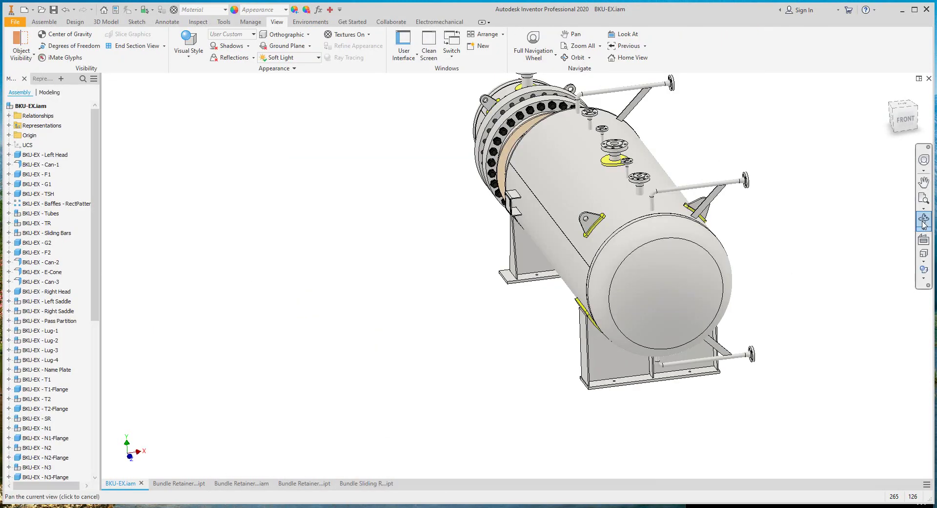
{"action": "left_click", "coordinate": [924, 219]}
{"action": "left_click_drag", "start_coordinate": [500, 305], "coordinate": [574, 308]}
{"action": "key", "text": "Escape"}
{"action": "left_click", "coordinate": [425, 206]}
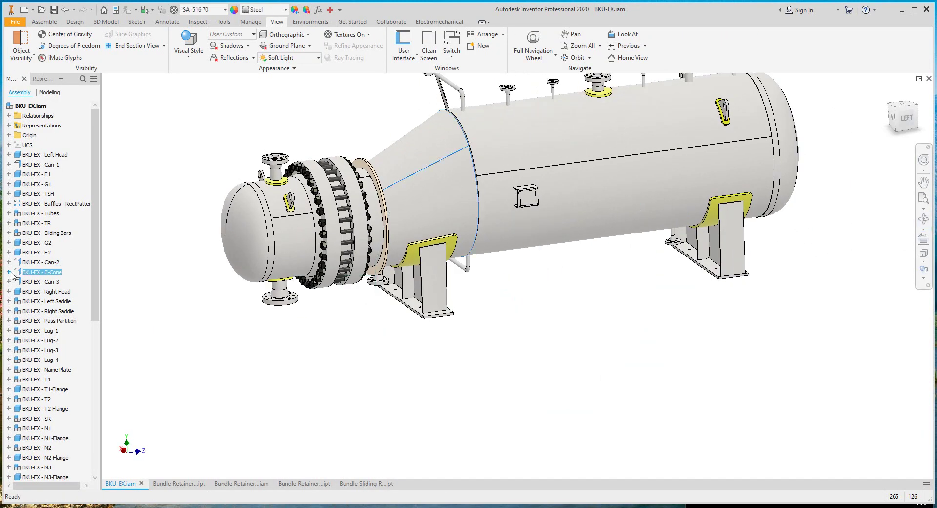
{"action": "left_click", "coordinate": [10, 272]}
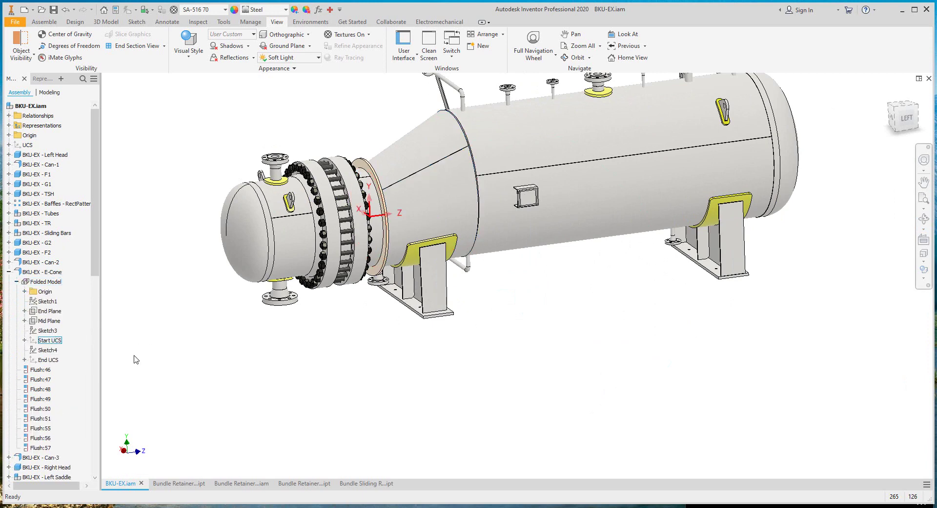
- Place one instance of Bundle Sliding Rail.ipt from the Other Assemblies folder below the exchanger
{"action": "left_click", "coordinate": [43, 25]}
{"action": "key", "text": "p"}
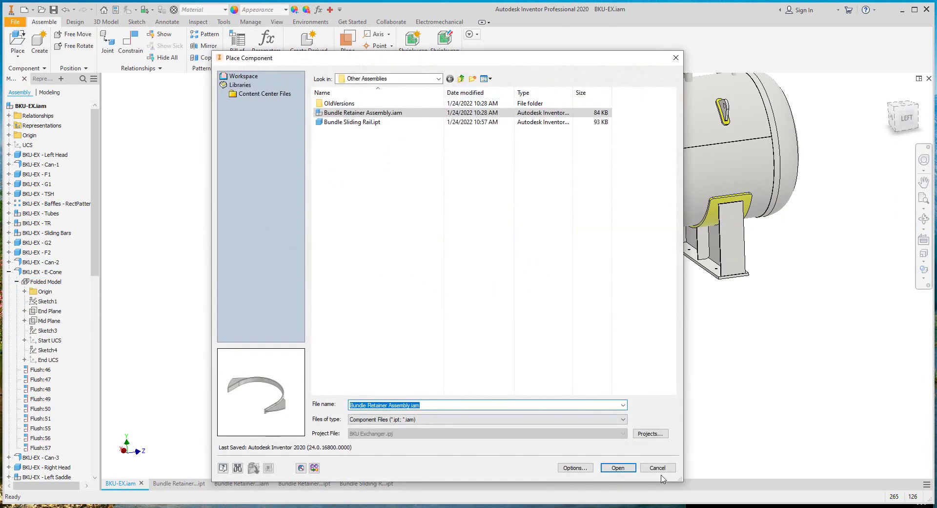
{"action": "left_click", "coordinate": [461, 78]}
{"action": "double_click", "coordinate": [345, 140]}
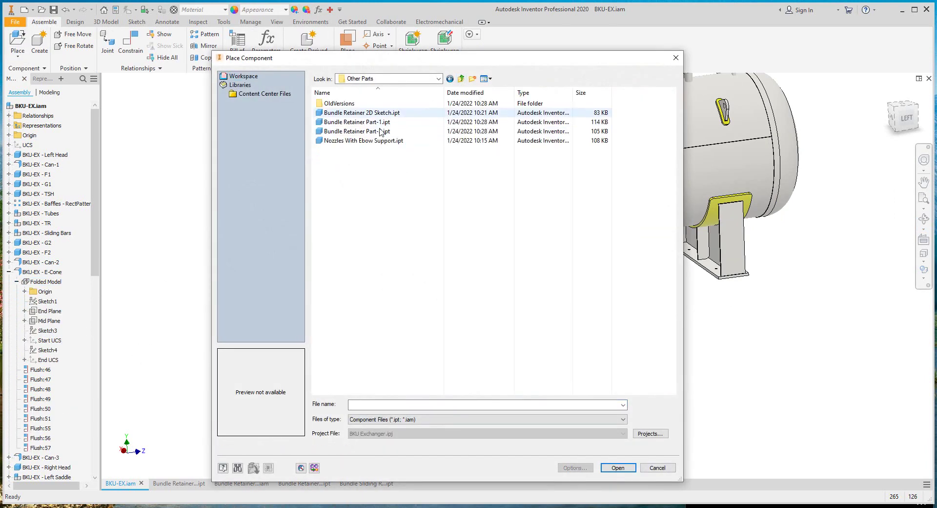
{"action": "left_click", "coordinate": [460, 78]}
{"action": "double_click", "coordinate": [360, 131]}
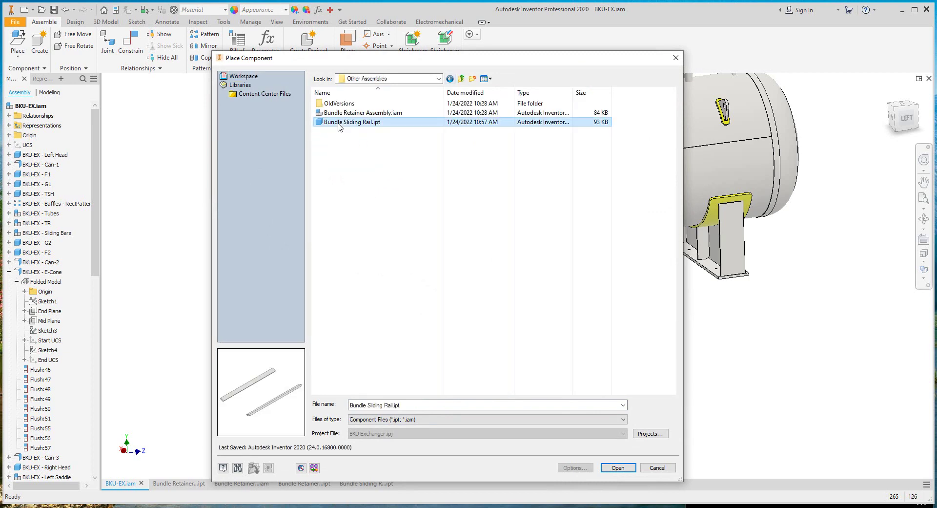
{"action": "double_click", "coordinate": [339, 131]}
{"action": "right_click", "coordinate": [508, 292]}
{"action": "left_click", "coordinate": [549, 293]}
- Constrain the sliding rail's UCS to the E-Cone's Start UCS with a constraint set
{"action": "scroll", "coordinate": [39, 390], "scroll_direction": "down", "scroll_amount": 15}
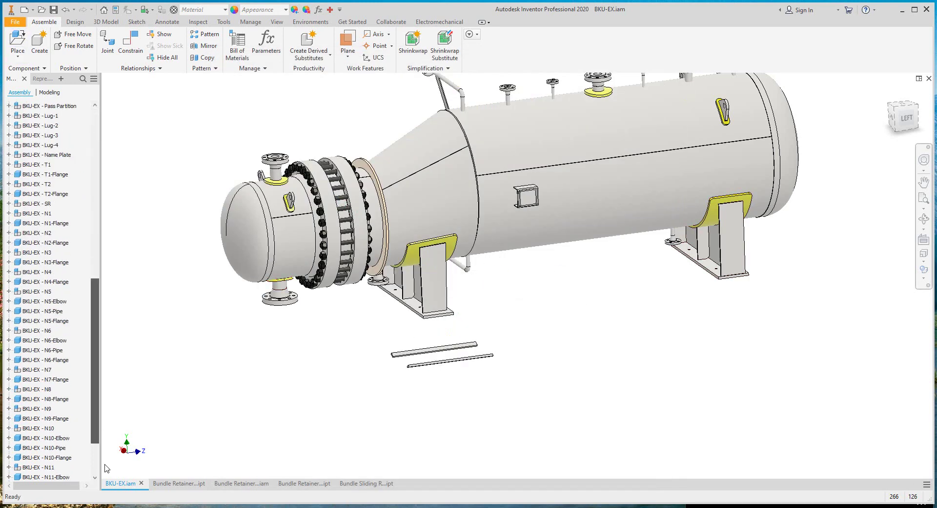
{"action": "left_click", "coordinate": [9, 477]}
{"action": "key", "text": "c"}
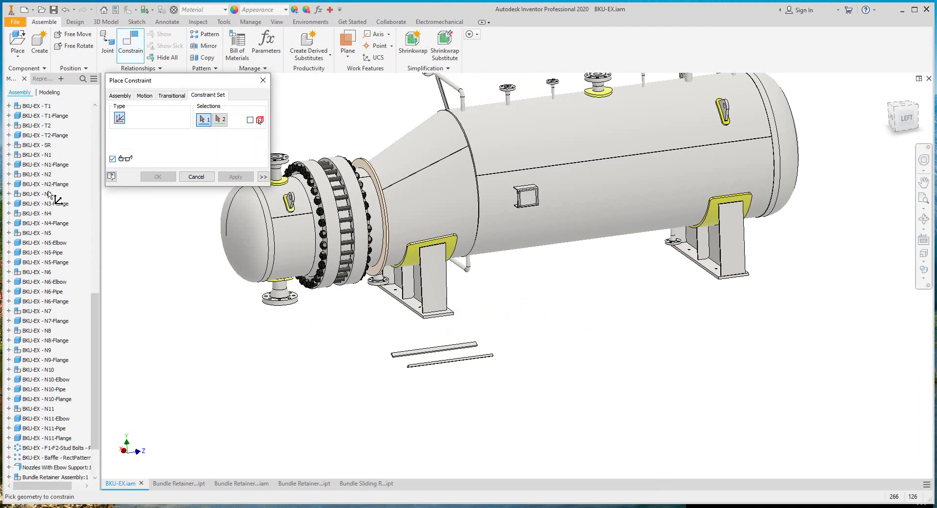
{"action": "scroll", "coordinate": [64, 208], "scroll_direction": "up", "scroll_amount": 10}
{"action": "key", "text": "Escape"}
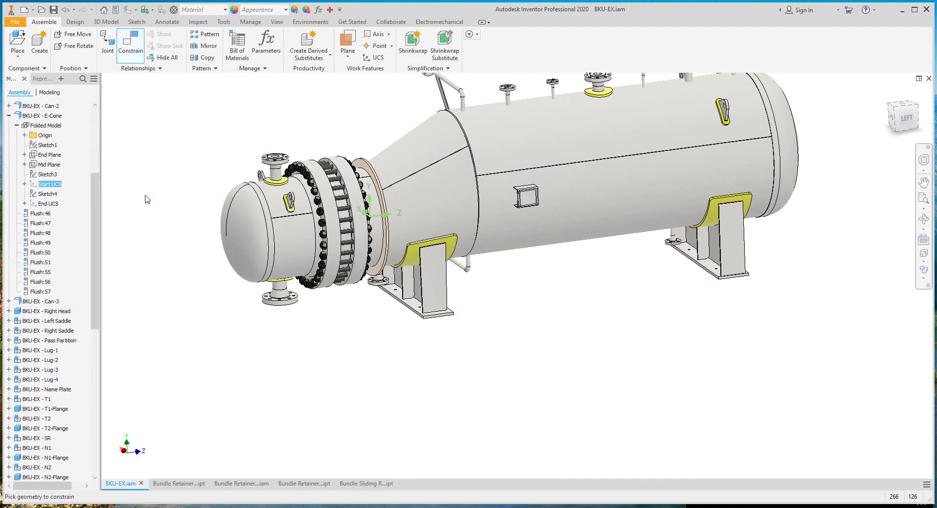
- Cut a half section view at the flange ring face beside the cone and examine the rails' fit under the tube bundle
{"action": "left_click", "coordinate": [276, 22]}
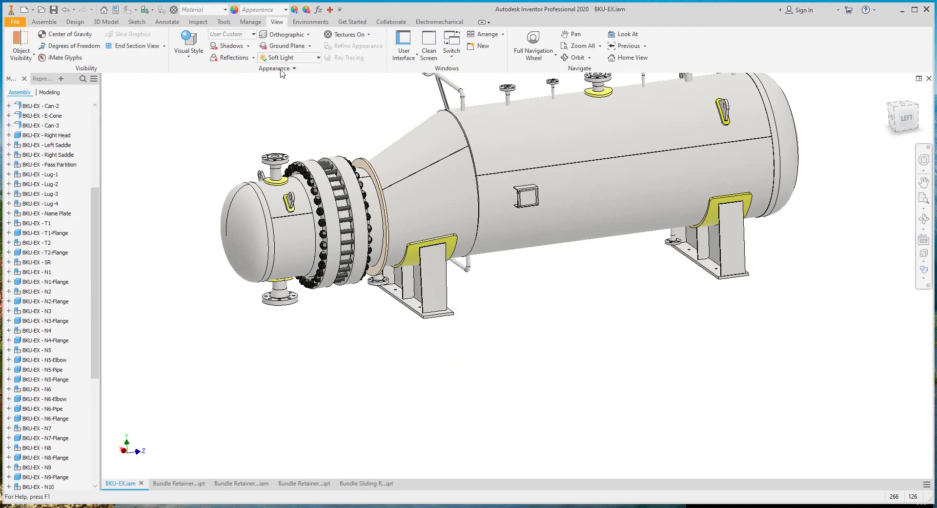
{"action": "left_click", "coordinate": [165, 46]}
{"action": "left_click", "coordinate": [140, 78]}
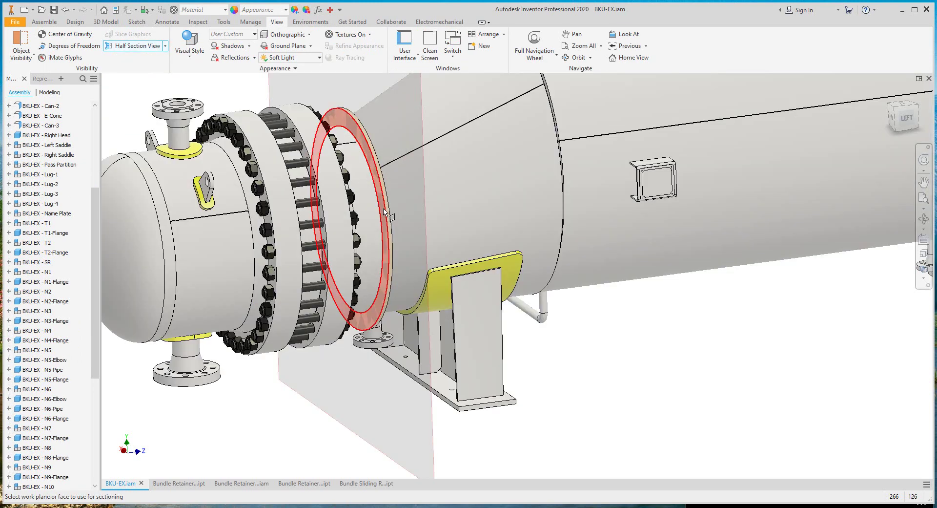
{"action": "left_click", "coordinate": [385, 211]}
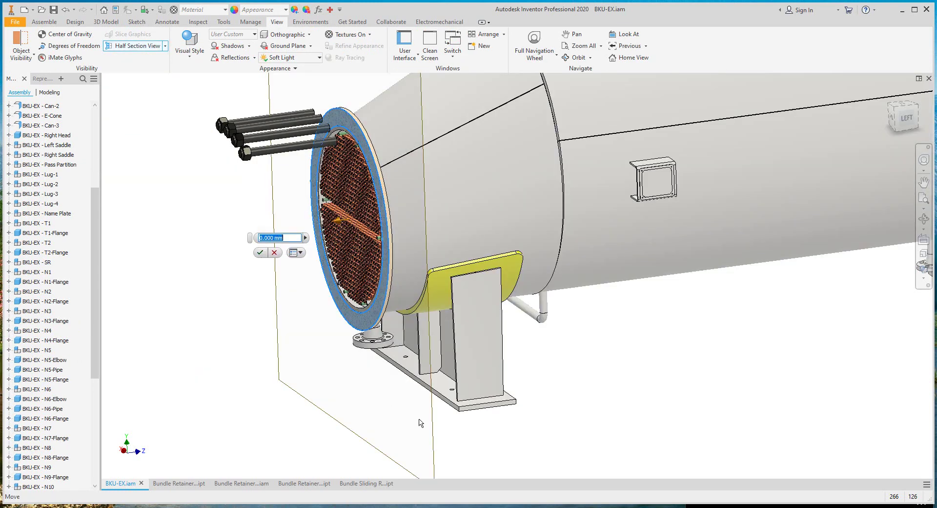
{"action": "key", "text": "Return"}
{"action": "scroll", "coordinate": [654, 303], "scroll_direction": "up", "scroll_amount": 2}
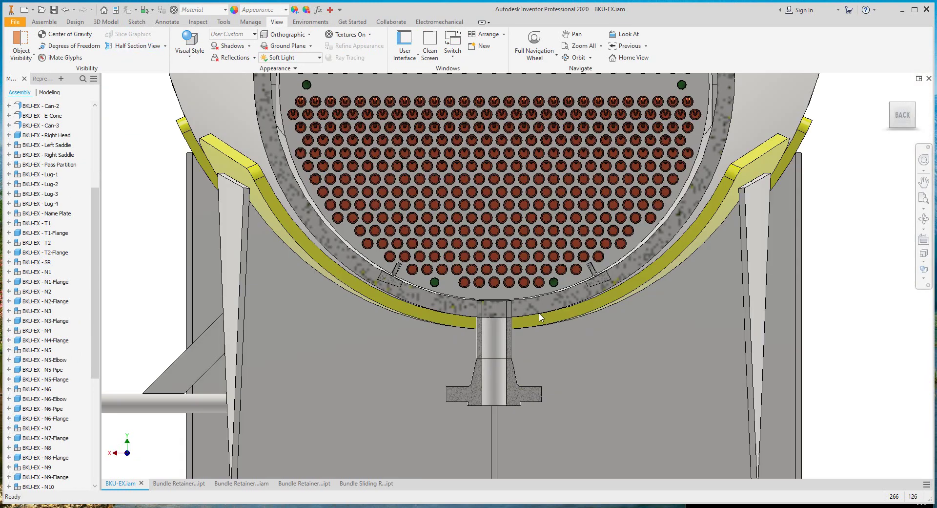
{"action": "scroll", "coordinate": [605, 266], "scroll_direction": "up", "scroll_amount": 5}
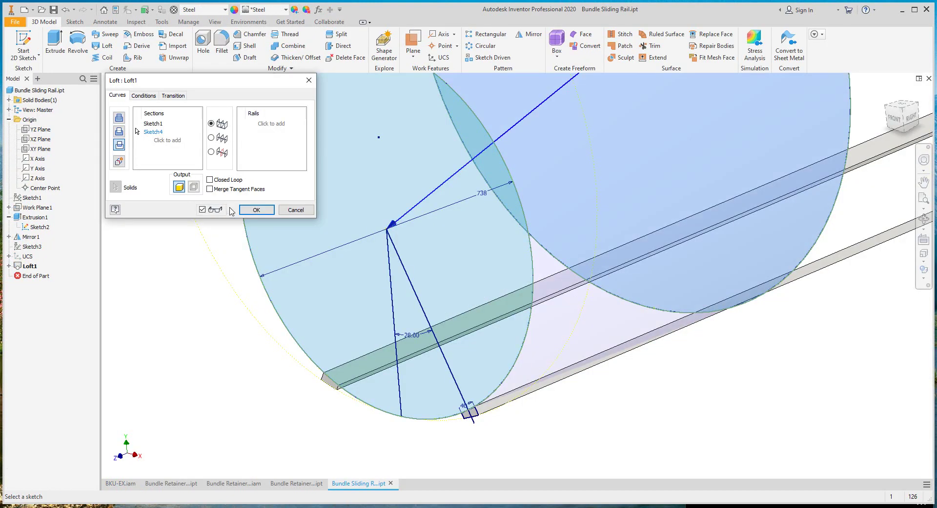
- Finish the loft between Sketch1 and Sketch4 to trim the sliding rails, and hide Sketch2
{"action": "left_click", "coordinate": [250, 209]}
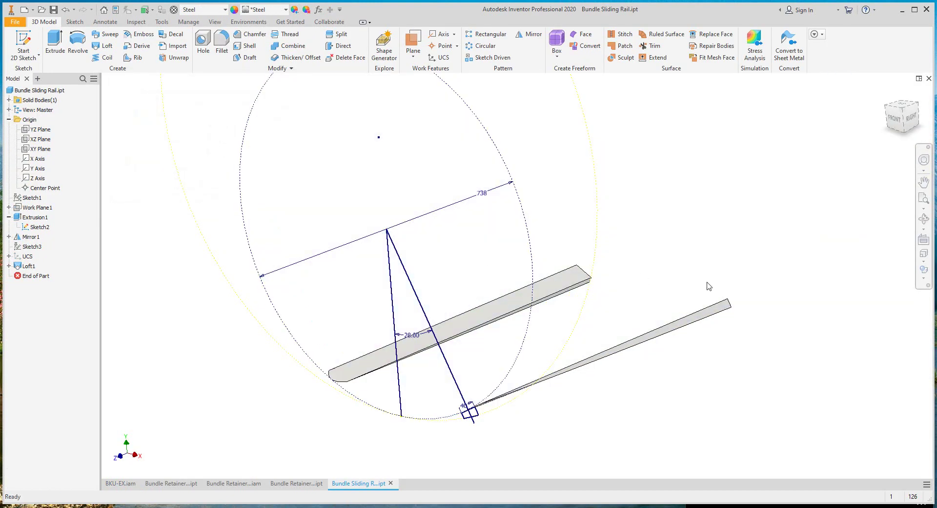
{"action": "left_click", "coordinate": [923, 219]}
{"action": "mouse_move", "coordinate": [498, 332]}
{"action": "left_mouse_down"}
{"action": "mouse_move", "coordinate": [439, 335]}
{"action": "mouse_move", "coordinate": [459, 356]}
{"action": "mouse_move", "coordinate": [489, 355]}
{"action": "mouse_move", "coordinate": [504, 340]}
{"action": "mouse_move", "coordinate": [511, 348]}
{"action": "left_mouse_up"}
{"action": "right_click", "coordinate": [529, 302]}
{"action": "left_click", "coordinate": [567, 301]}
{"action": "right_click", "coordinate": [47, 226]}
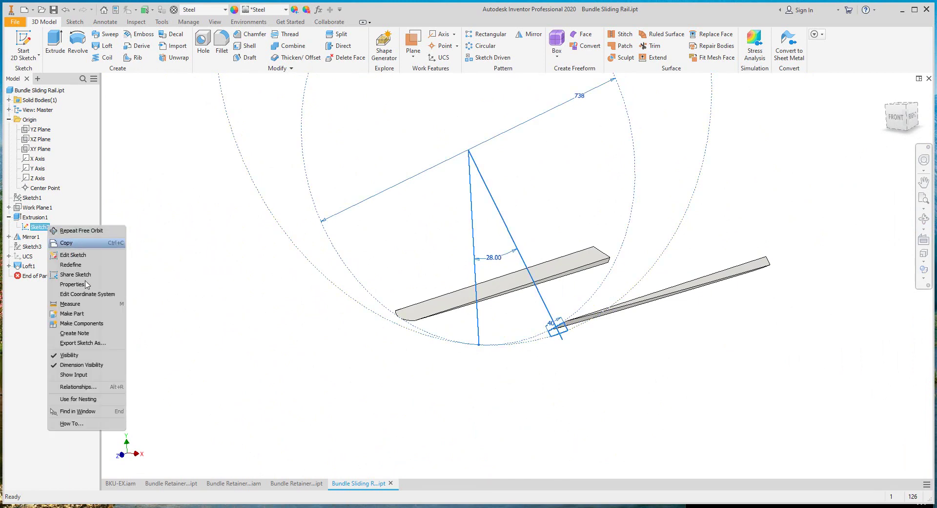
{"action": "left_click", "coordinate": [69, 355]}
- Sketch on the rails' end face, project both end profiles and extrude them 2000 mm to lengthen the rails
{"action": "middle_click", "coordinate": [682, 219]}
{"action": "middle_click", "coordinate": [682, 220]}
{"action": "key", "text": "F6"}
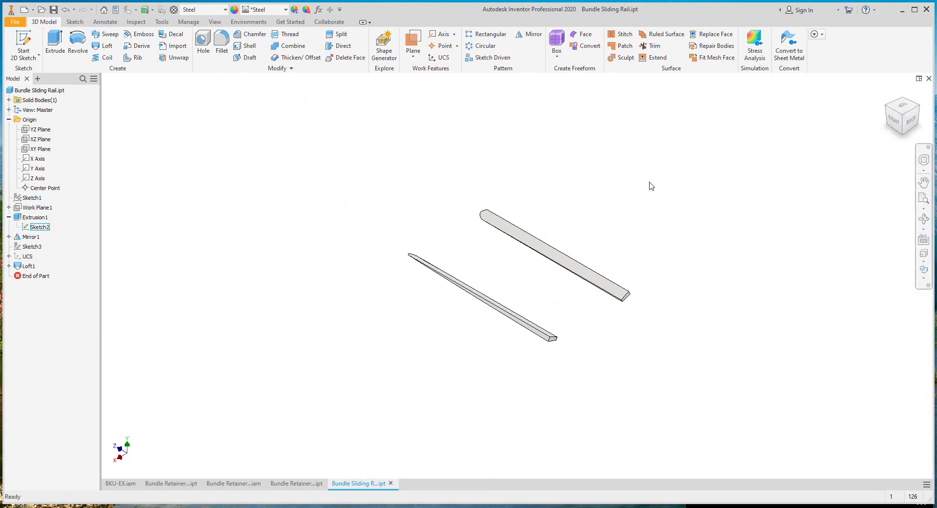
{"action": "left_click", "coordinate": [629, 298]}
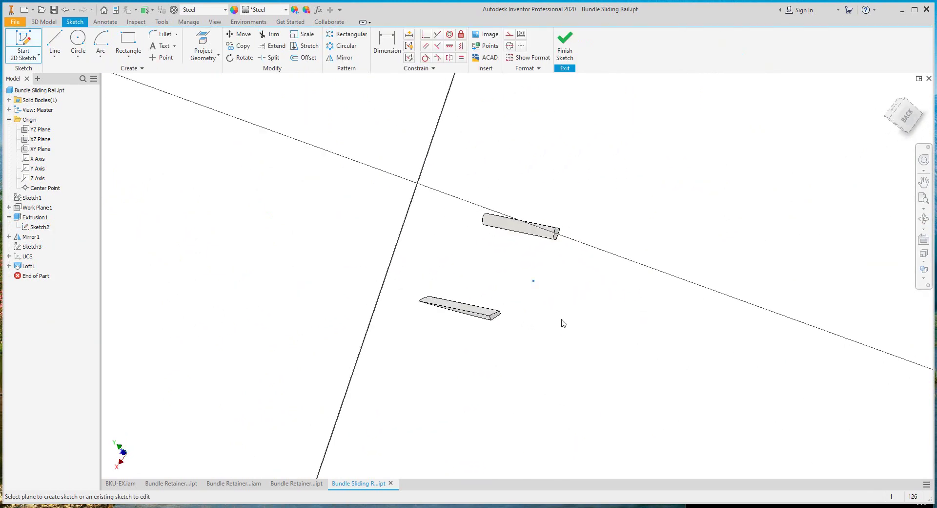
{"action": "key", "text": "p"}
{"action": "key", "text": "e"}
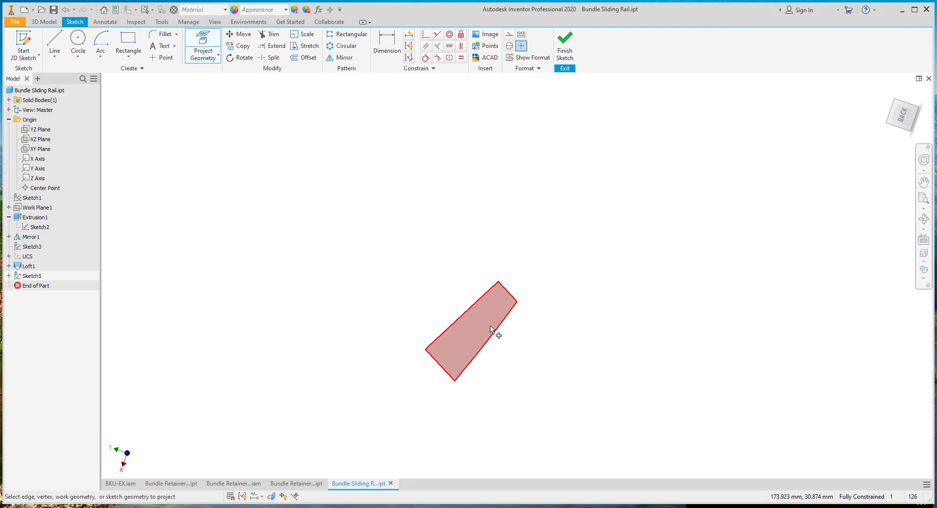
{"action": "left_click", "coordinate": [625, 299]}
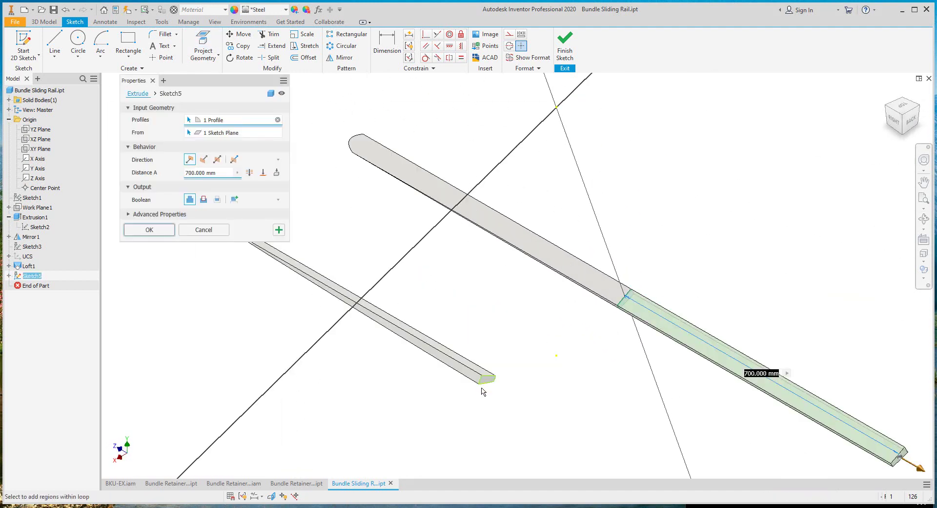
{"action": "left_click", "coordinate": [487, 378]}
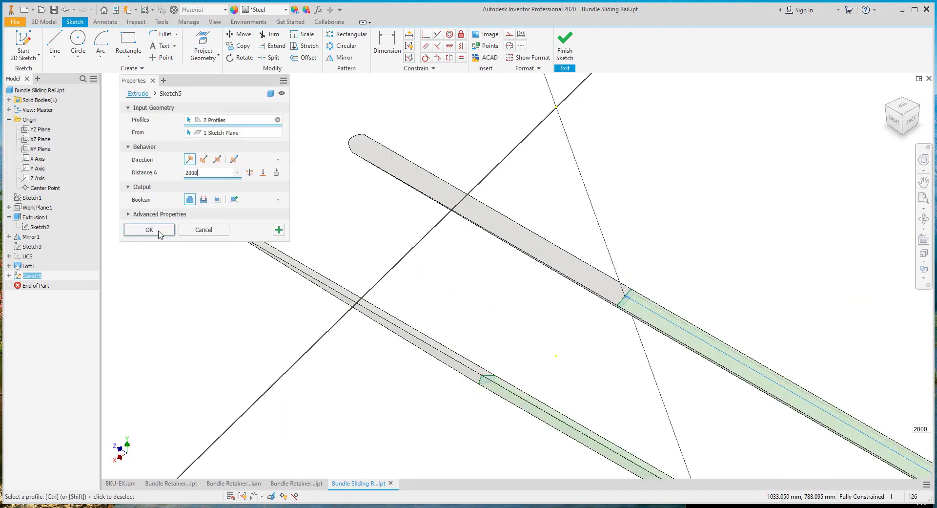
{"action": "left_click", "coordinate": [149, 230]}
- Examine the rails in the BKU-EX assembly with a half section through the saddle plate, and end the section view
{"action": "left_click", "coordinate": [120, 483]}
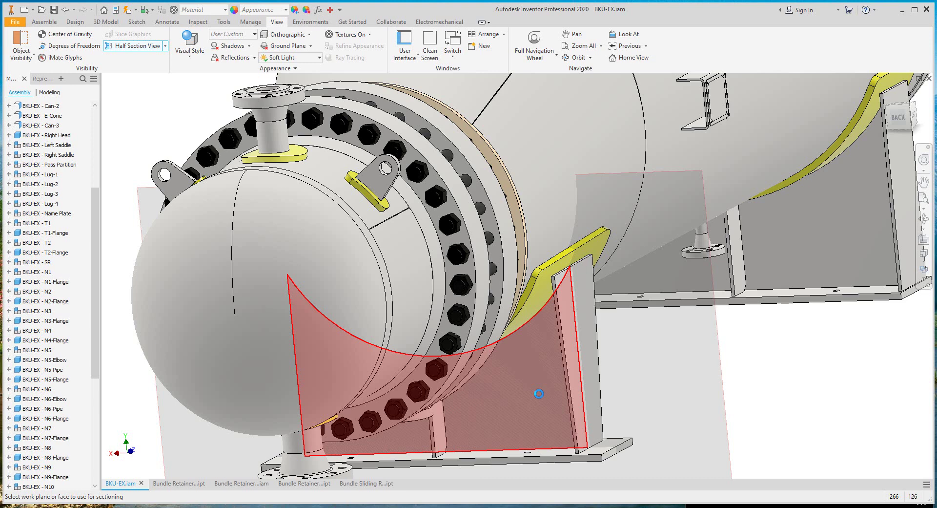
{"action": "left_click", "coordinate": [538, 394]}
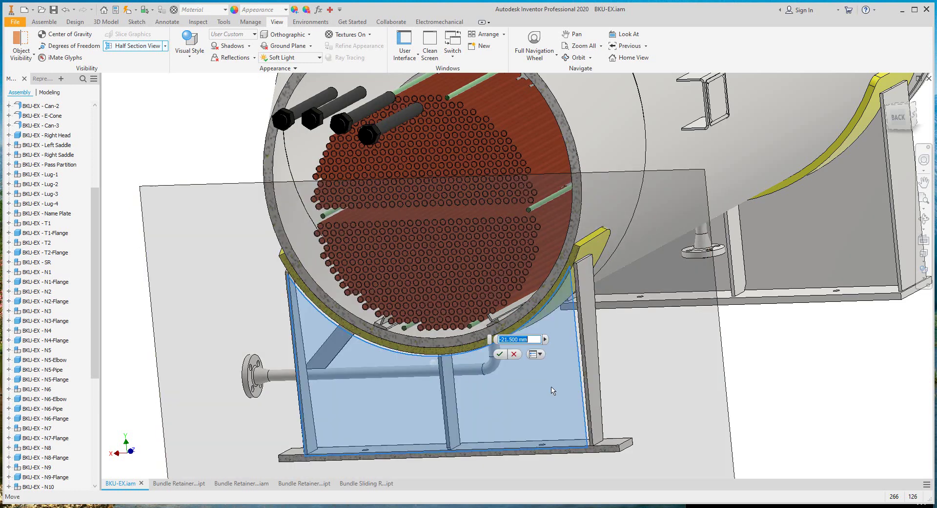
{"action": "left_click_drag", "start_coordinate": [567, 387], "coordinate": [596, 384]}
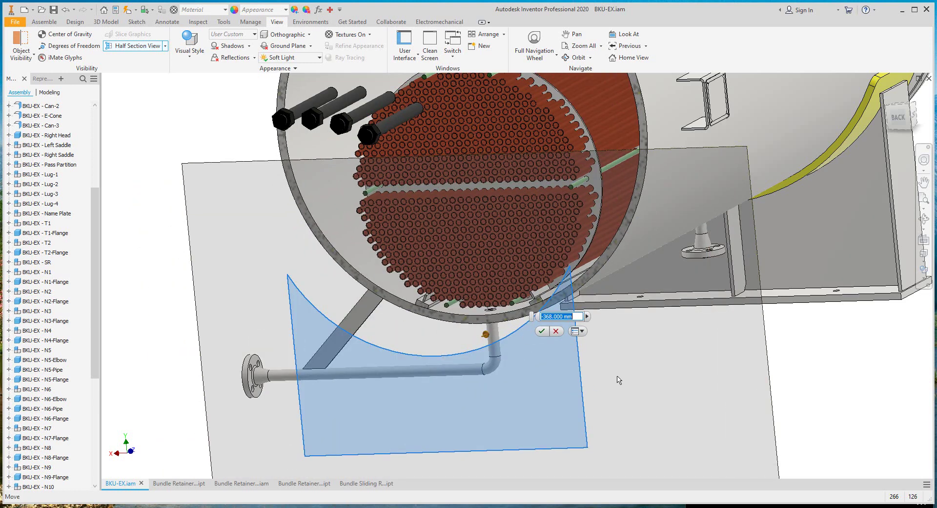
{"action": "left_click", "coordinate": [590, 314]}
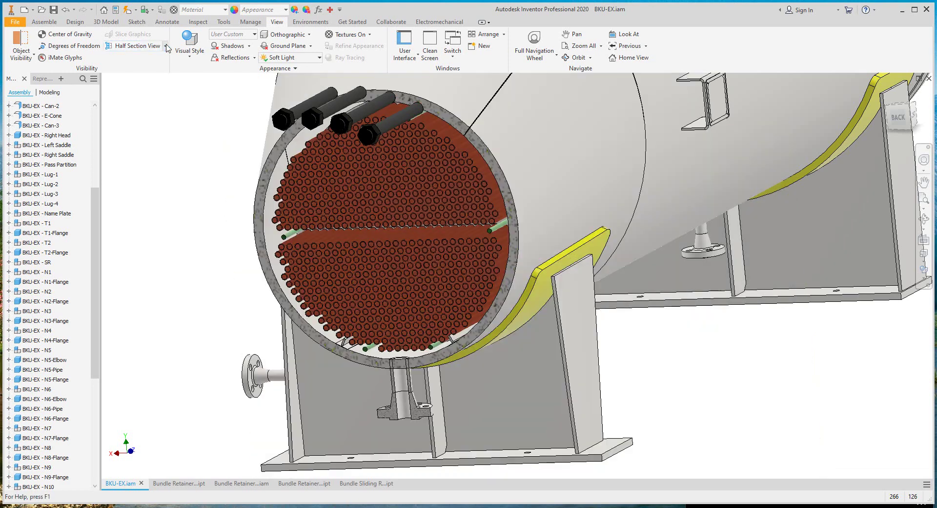
{"action": "left_click", "coordinate": [166, 46]}
{"action": "left_click", "coordinate": [148, 122]}
{"action": "left_click", "coordinate": [912, 116]}
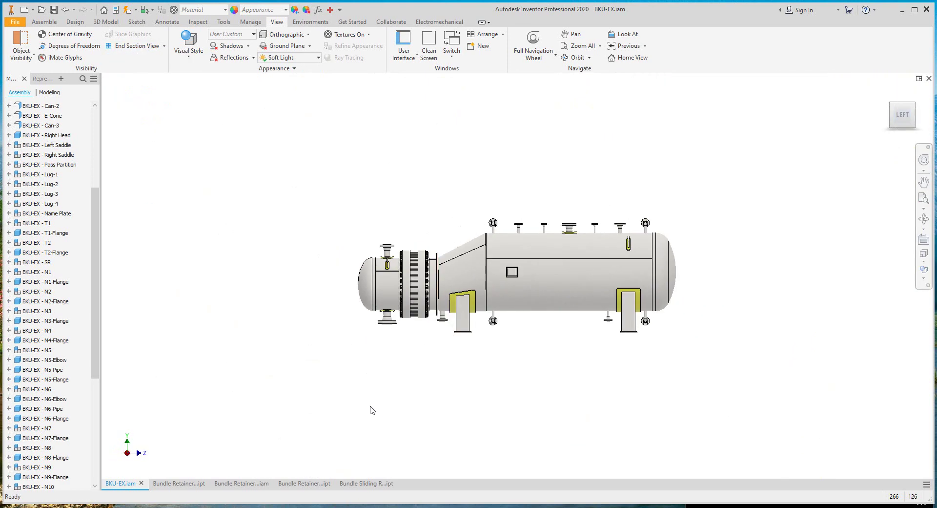
- Close the Bundle Sliding Rail part and create a new standard part
{"action": "left_click", "coordinate": [366, 482]}
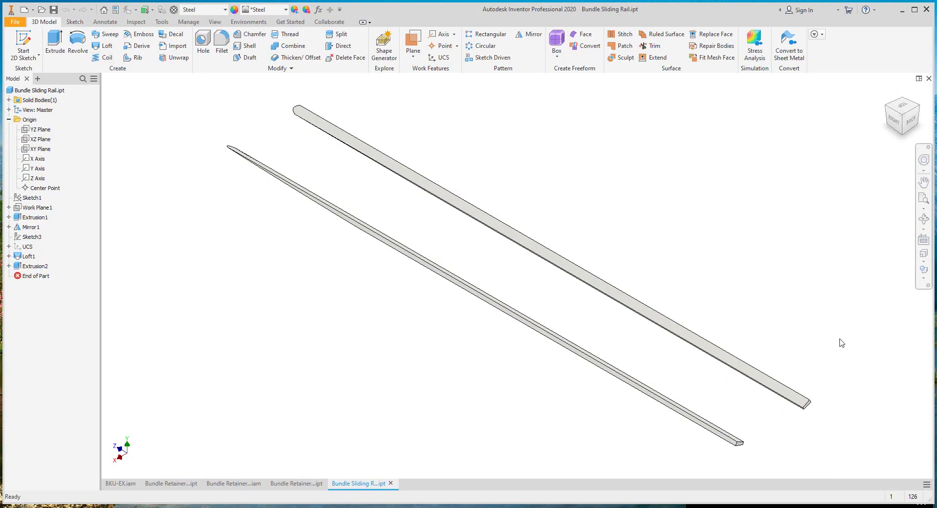
{"action": "left_click", "coordinate": [929, 79]}
{"action": "left_click", "coordinate": [33, 10]}
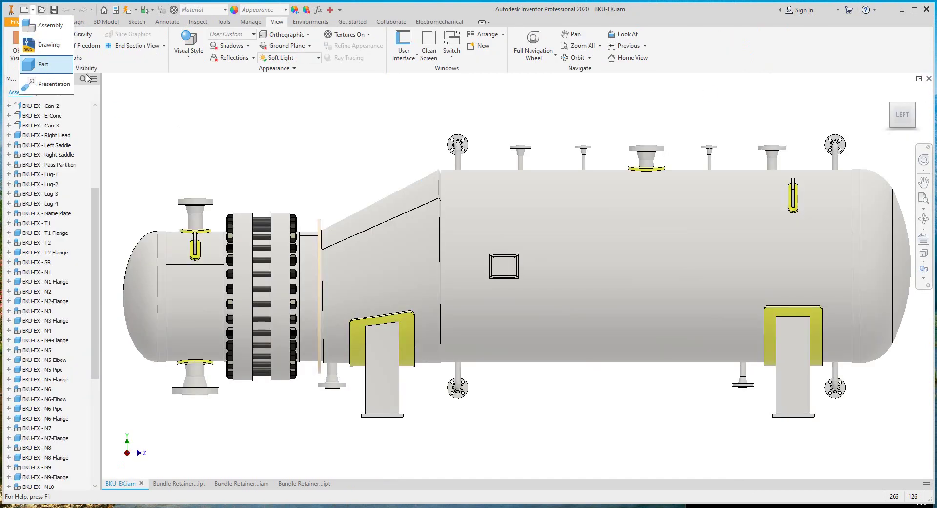
{"action": "left_click", "coordinate": [44, 64]}
- Sketch two concentric circles at the origin on the new part's XY plane
{"action": "left_click", "coordinate": [24, 43]}
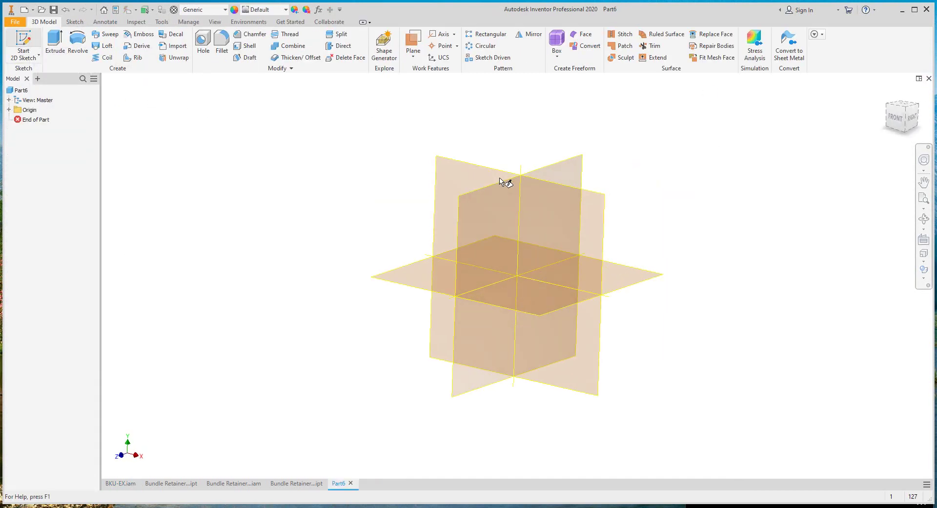
{"action": "left_click", "coordinate": [498, 162]}
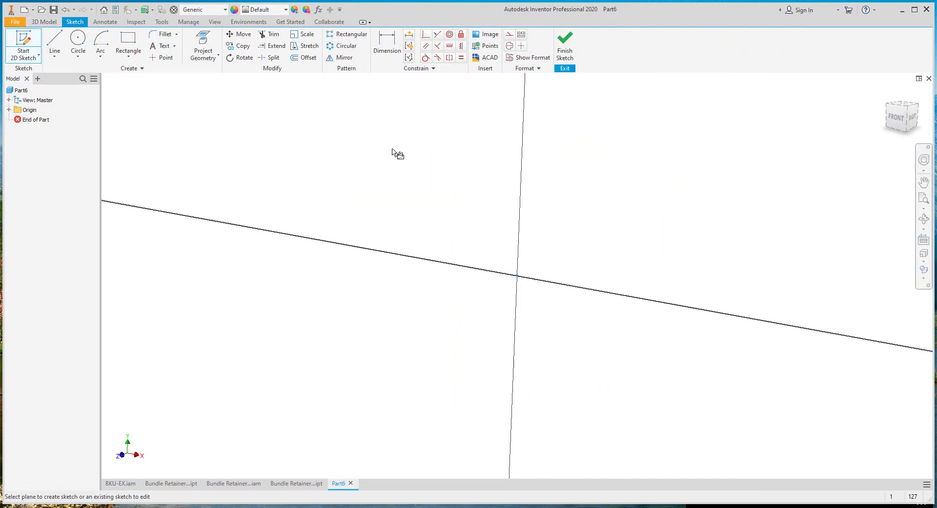
{"action": "left_click", "coordinate": [517, 275]}
{"action": "left_click", "coordinate": [466, 280]}
{"action": "left_click", "coordinate": [517, 275]}
{"action": "left_click", "coordinate": [493, 279]}
- Dimension the outer circle's diameter to 40 mm and the inner circle's diameter to 16 mm
{"action": "key", "text": "d"}
{"action": "left_click", "coordinate": [550, 239]}
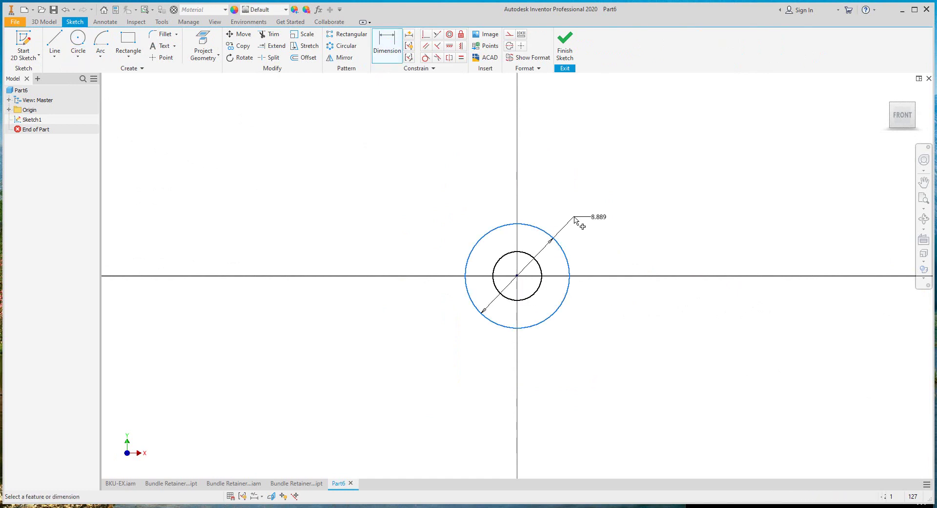
{"action": "left_click", "coordinate": [574, 217]}
{"action": "key", "text": "Return"}
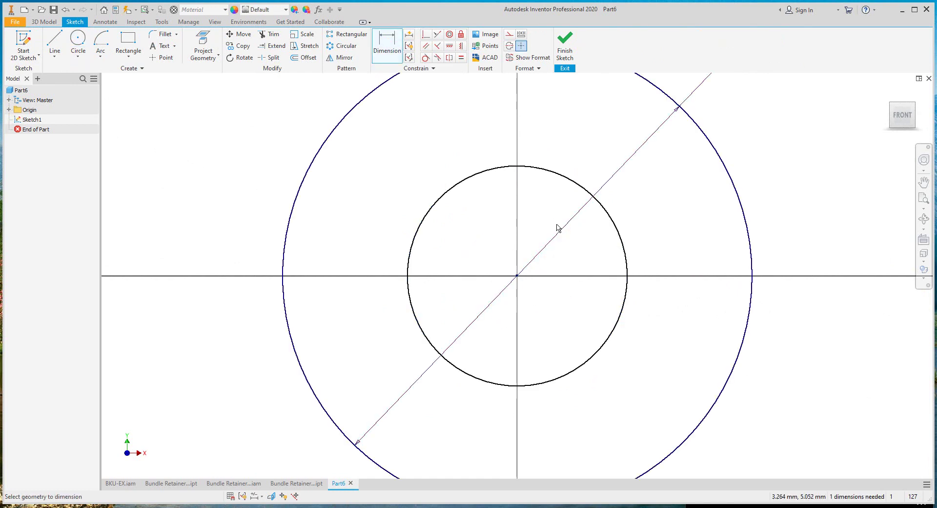
{"action": "left_click", "coordinate": [561, 175]}
{"action": "left_click", "coordinate": [606, 153]}
{"action": "type", "text": "16"}
{"action": "key", "text": "Return"}
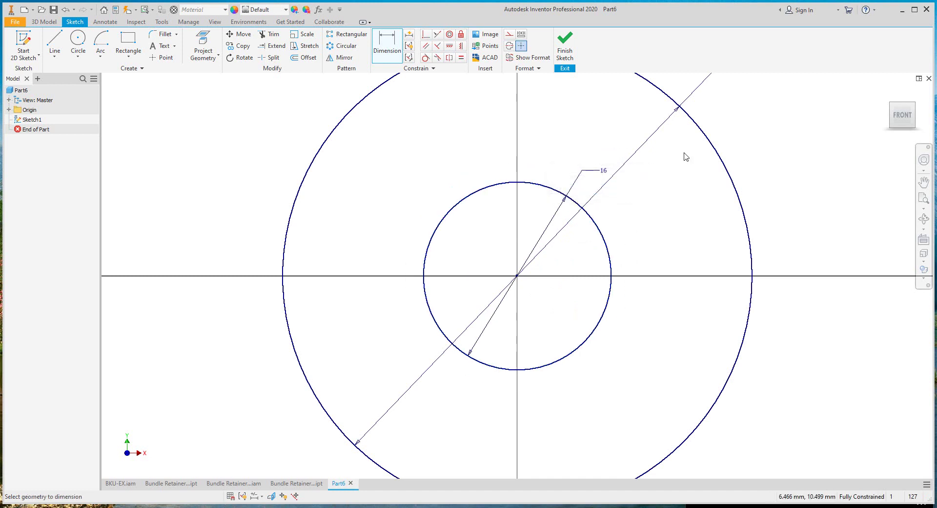
- Extrude the ring profile between the two circles 50 mm
{"action": "right_click", "coordinate": [568, 161]}
{"action": "left_click", "coordinate": [581, 191]}
{"action": "key", "text": "e"}
{"action": "left_click_drag", "start_coordinate": [224, 173], "coordinate": [184, 176]}
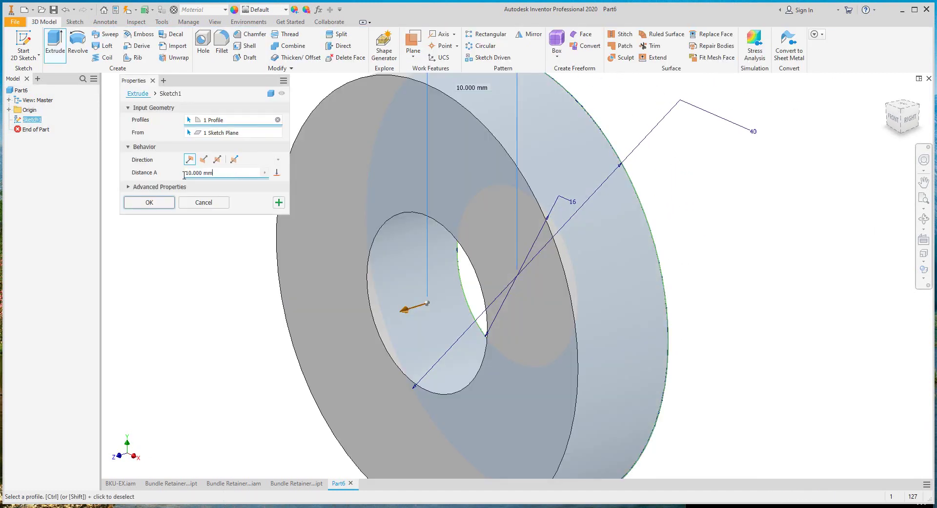
{"action": "type", "text": "50"}
{"action": "left_click", "coordinate": [164, 207]}
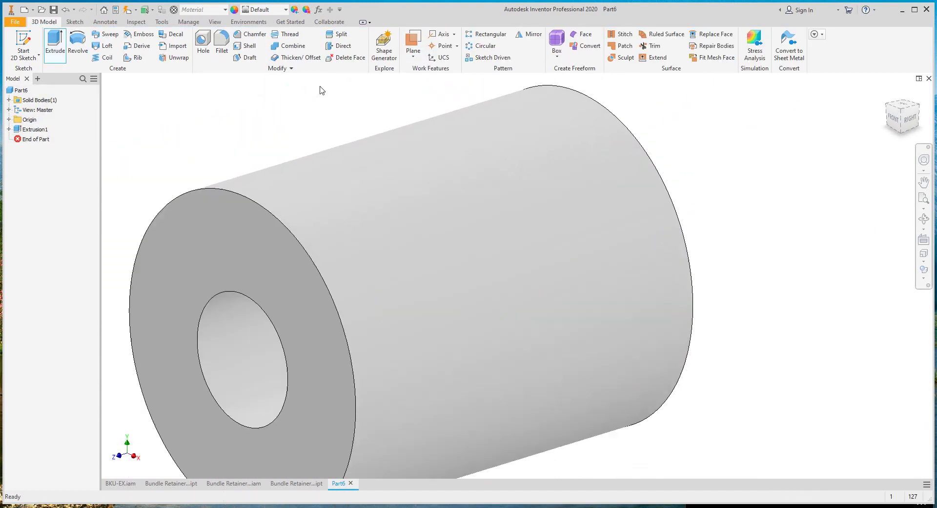
- Assign the Steel material to the part and set its appearance to Steel
{"action": "left_click", "coordinate": [206, 9]}
{"action": "left_click", "coordinate": [205, 278]}
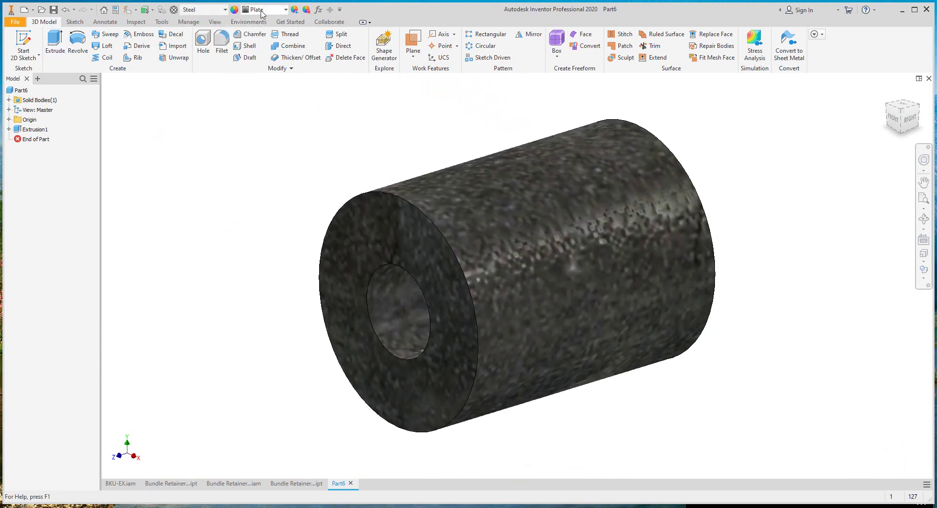
{"action": "left_click", "coordinate": [262, 11]}
{"action": "left_click", "coordinate": [237, 215]}
- Add an M16x2 ANSI Metric M Profile thread, class 6H, to the cylinder's bore
{"action": "left_click", "coordinate": [394, 307]}
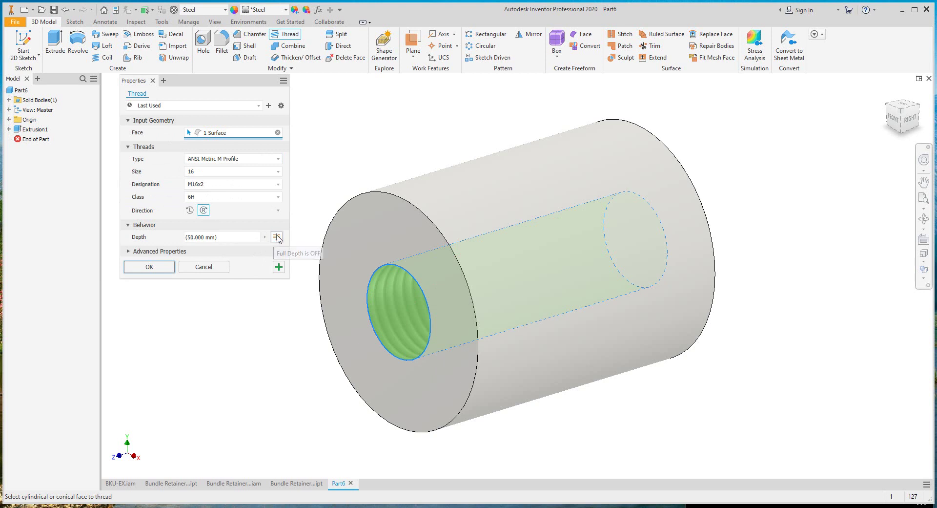
{"action": "left_click", "coordinate": [277, 237]}
{"action": "left_click", "coordinate": [149, 280]}
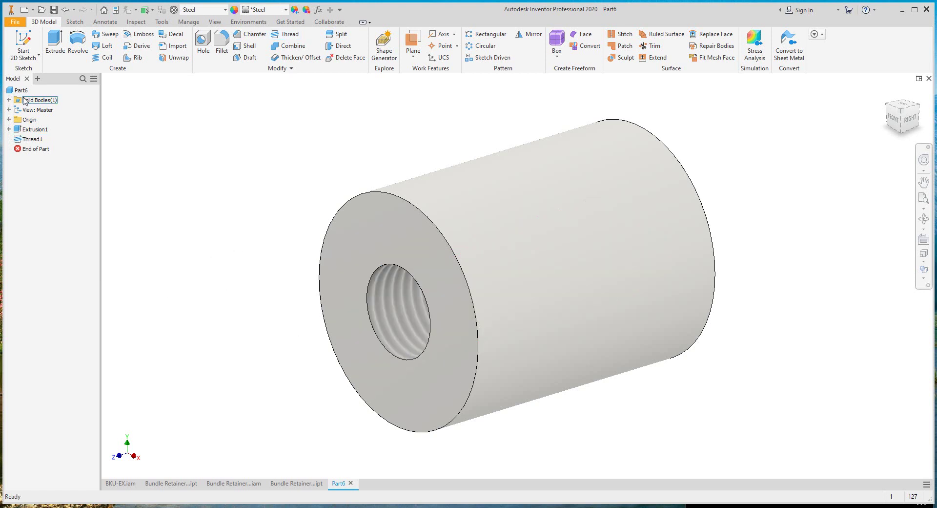
- Save the threaded cylinder as Earthing Boos Part-1 in the Other Parts folder
{"action": "key", "text": "ctrl+s"}
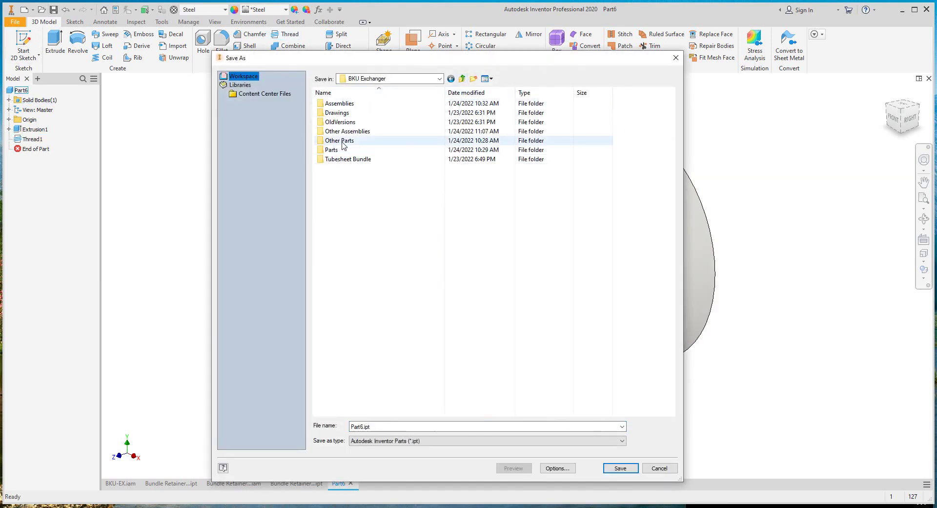
{"action": "double_click", "coordinate": [343, 142]}
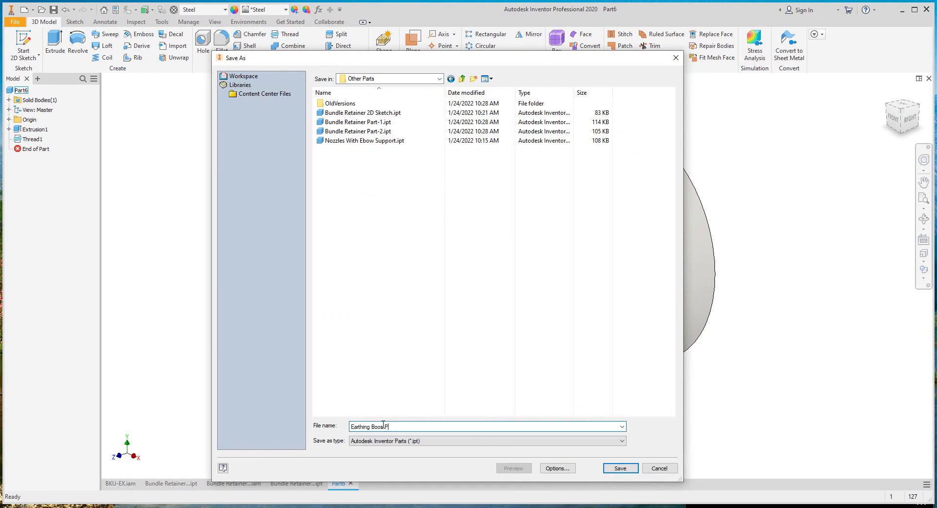
{"action": "key", "text": "Return"}
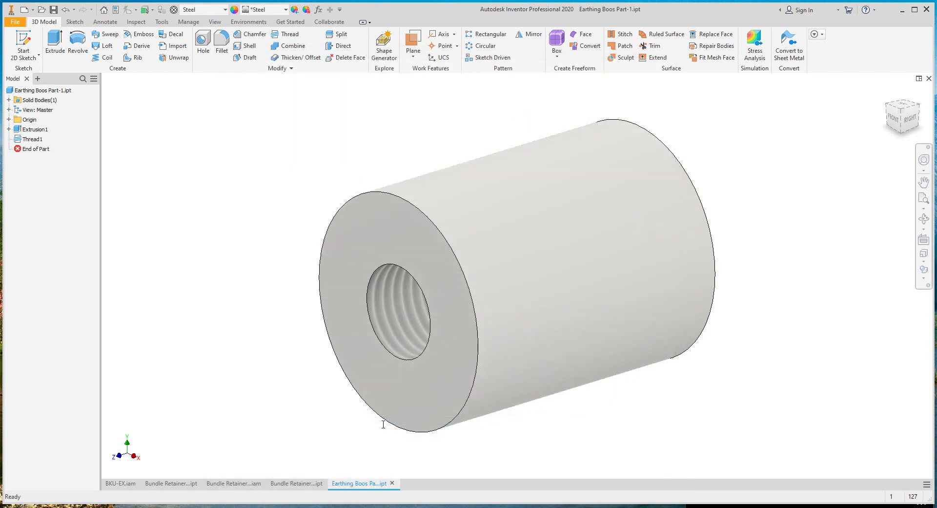
- Create a new part from the Bolt.ipt template and accept the style library definitions
{"action": "left_click", "coordinate": [24, 9]}
{"action": "left_click", "coordinate": [243, 202]}
{"action": "double_click", "coordinate": [445, 128]}
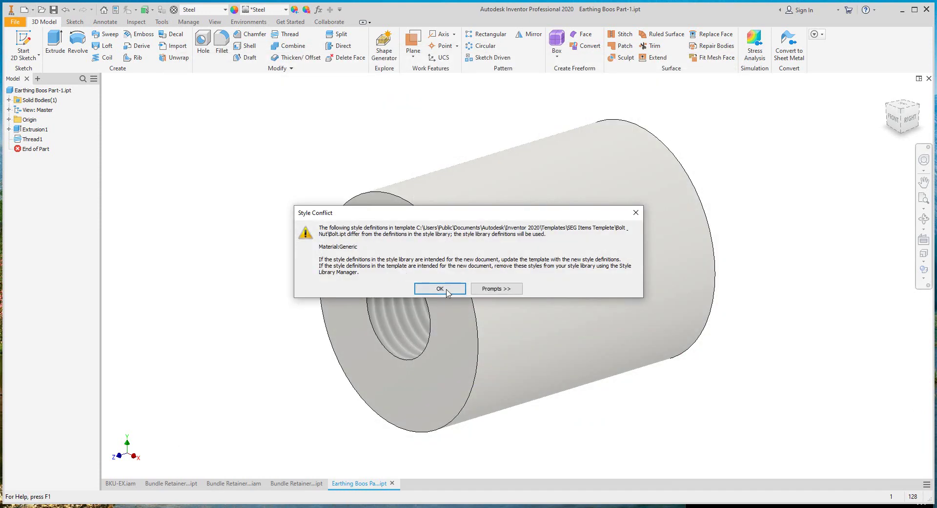
{"action": "left_click", "coordinate": [445, 290]}
- Show the iLogic browser and open the bolt's Stud Bolt Data form
{"action": "left_click", "coordinate": [215, 22]}
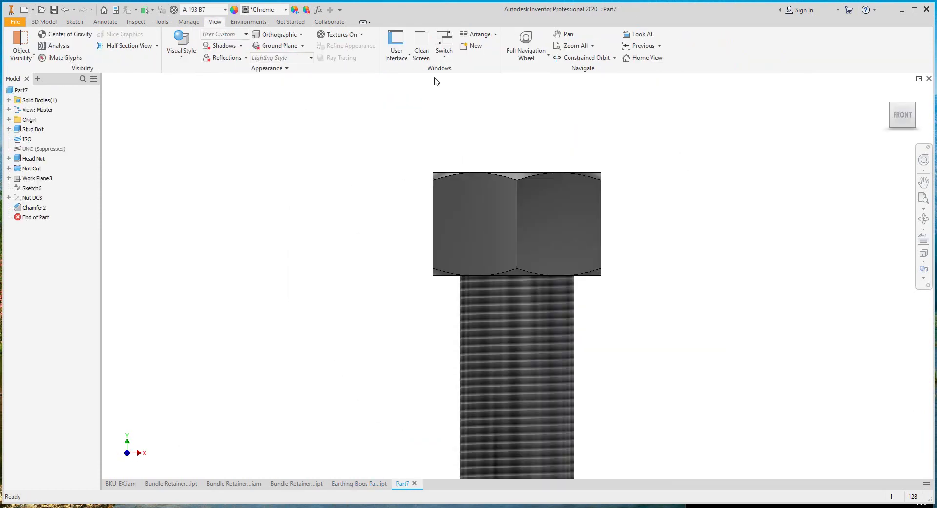
{"action": "left_click", "coordinate": [404, 64]}
{"action": "left_click", "coordinate": [406, 168]}
{"action": "left_click", "coordinate": [893, 109]}
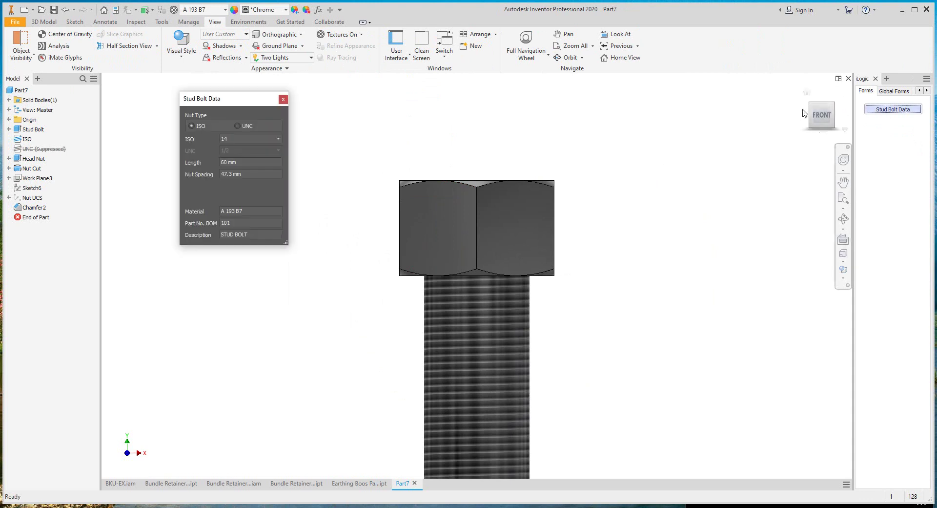
- Set the bolt to ISO size 16 with a 40 mm length and 20 mm nut spacing
{"action": "left_click", "coordinate": [807, 92]}
{"action": "left_click", "coordinate": [279, 139]}
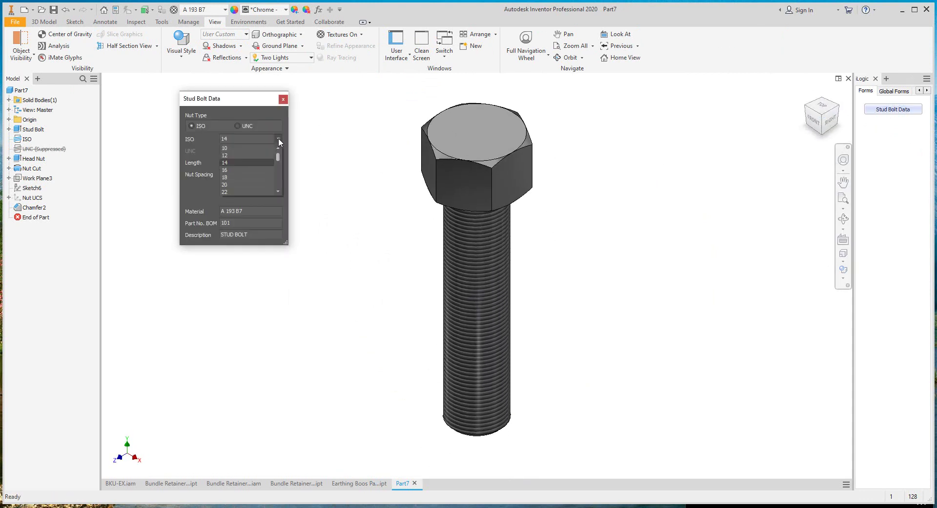
{"action": "left_click", "coordinate": [231, 170]}
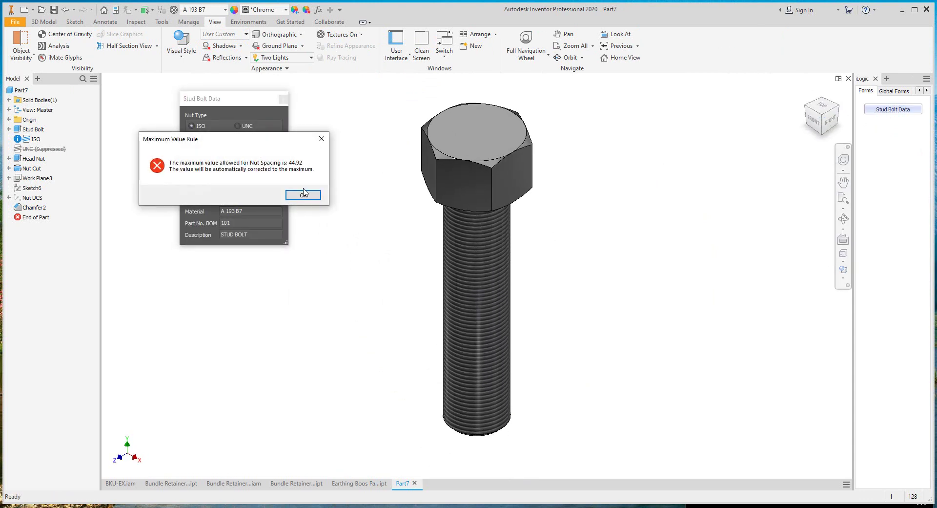
{"action": "key", "text": "Return"}
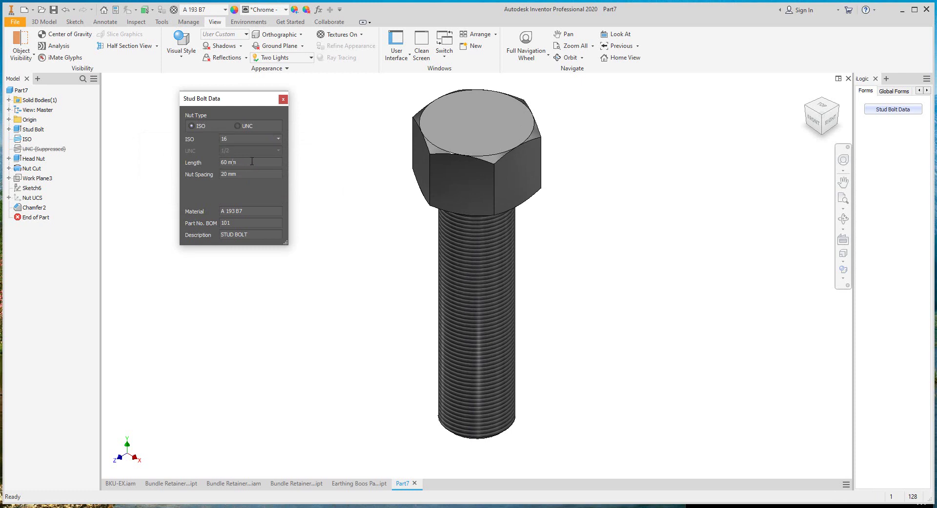
{"action": "key", "text": "Return"}
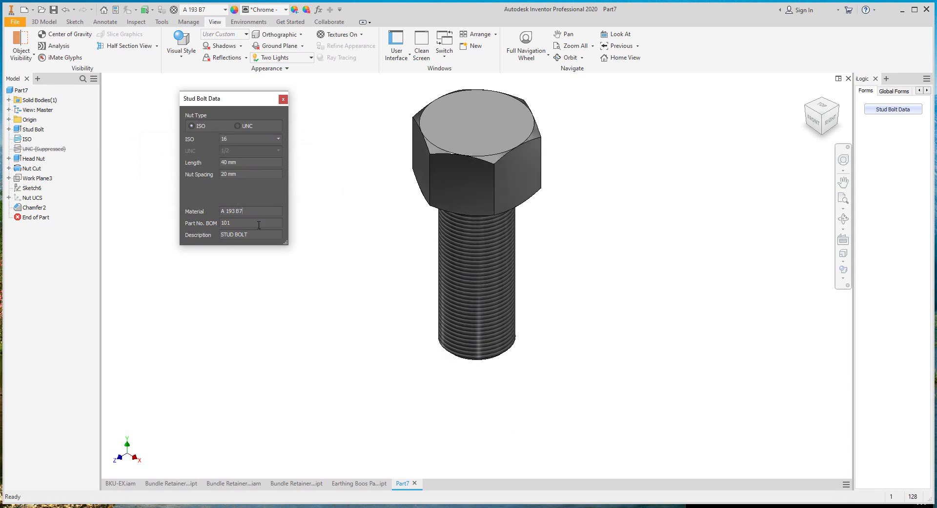
{"action": "left_click", "coordinate": [283, 99]}
- Save the bolt as Earthing Boos Part-2 in the Other Parts folder
{"action": "key", "text": "ctrl+s"}
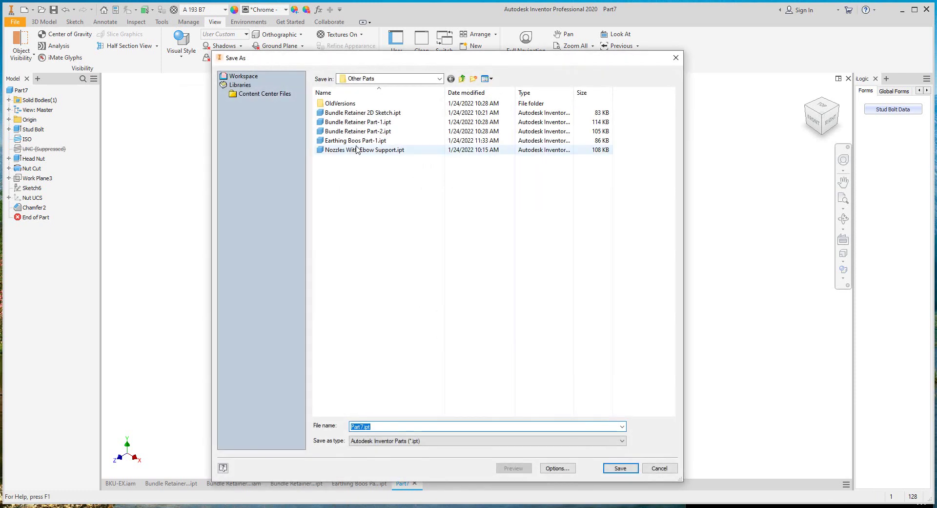
{"action": "left_click", "coordinate": [363, 140]}
{"action": "right_click", "coordinate": [371, 213]}
{"action": "left_click", "coordinate": [396, 253]}
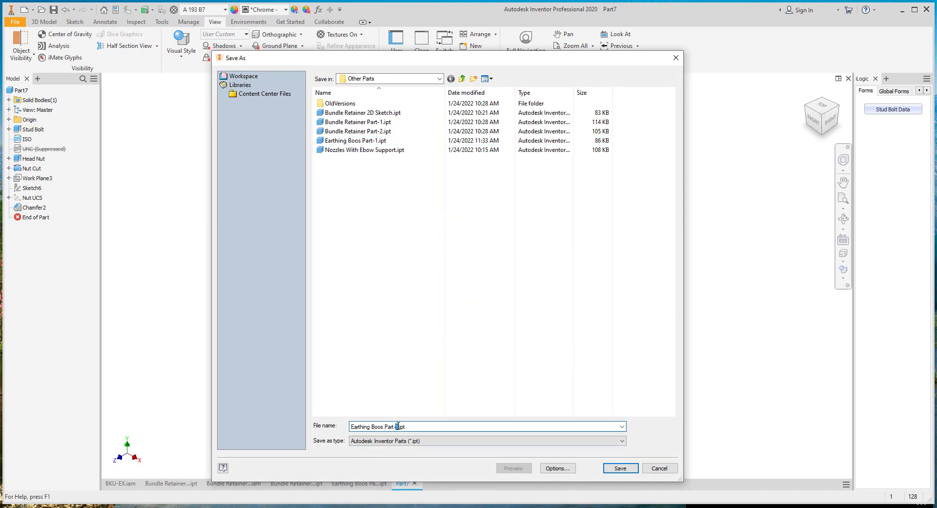
{"action": "left_click", "coordinate": [618, 469]}
- Create a new assembly and place Earthing Boos Part-1 from the Other Parts folder
{"action": "left_click", "coordinate": [34, 12]}
{"action": "left_click", "coordinate": [39, 25]}
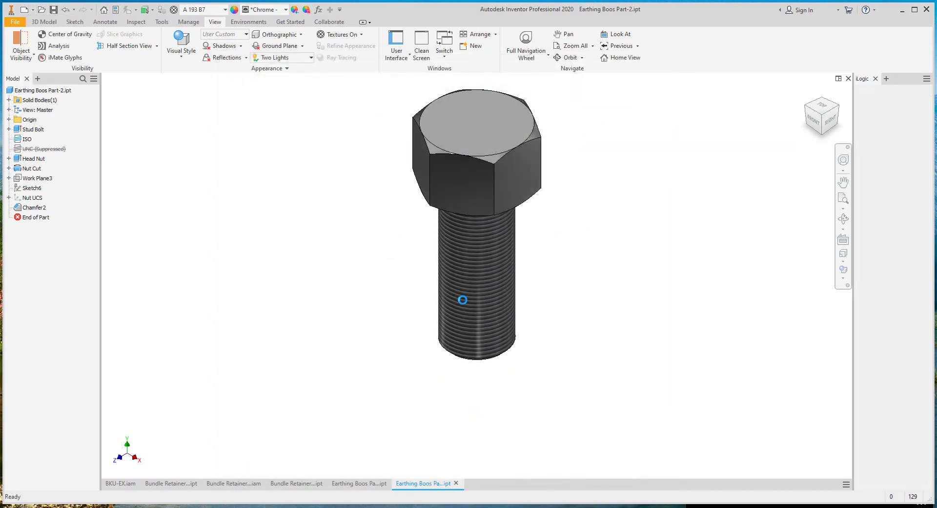
{"action": "key", "text": "p"}
{"action": "left_click", "coordinate": [461, 79]}
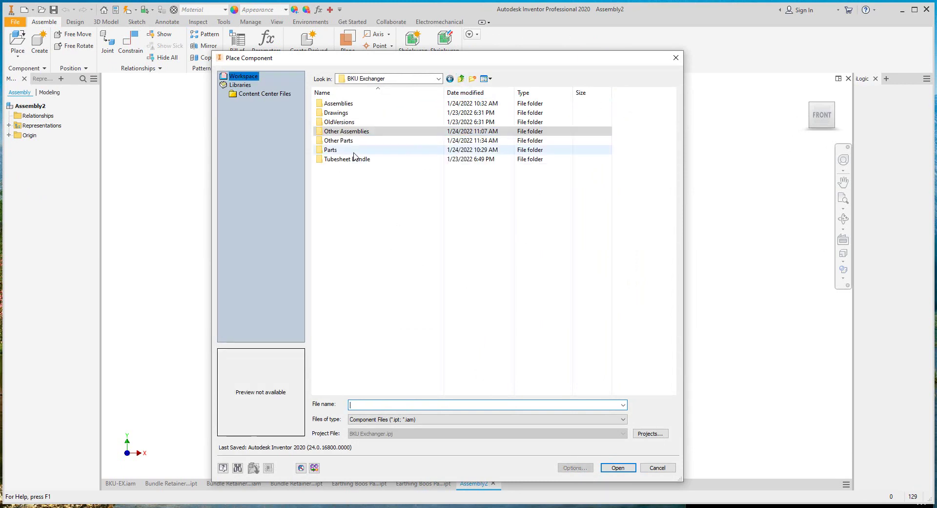
{"action": "double_click", "coordinate": [357, 141]}
{"action": "left_click", "coordinate": [370, 143]}
{"action": "double_click", "coordinate": [372, 144]}
{"action": "right_click", "coordinate": [341, 183]}
{"action": "left_click", "coordinate": [381, 199]}
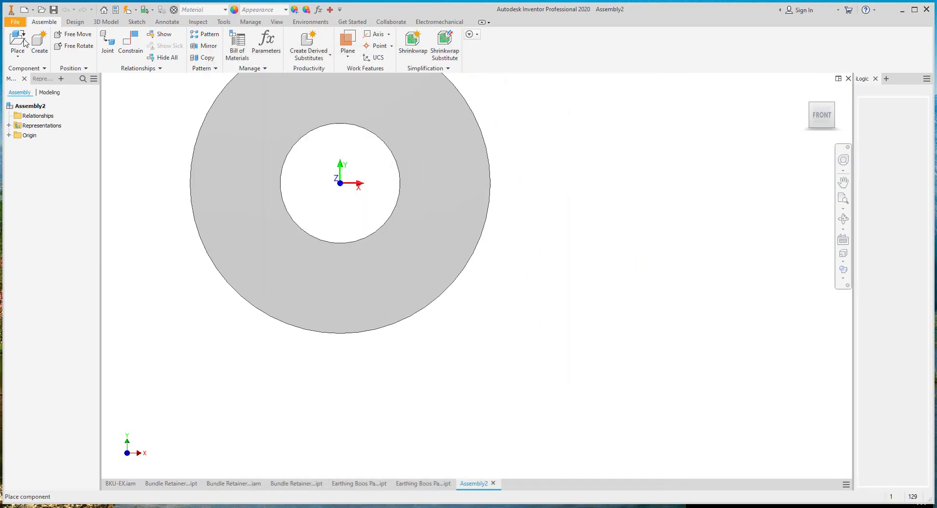
- Place one Earthing Boos Part-2 bolt beside the threaded cylinder
{"action": "left_click", "coordinate": [23, 39]}
{"action": "double_click", "coordinate": [352, 150]}
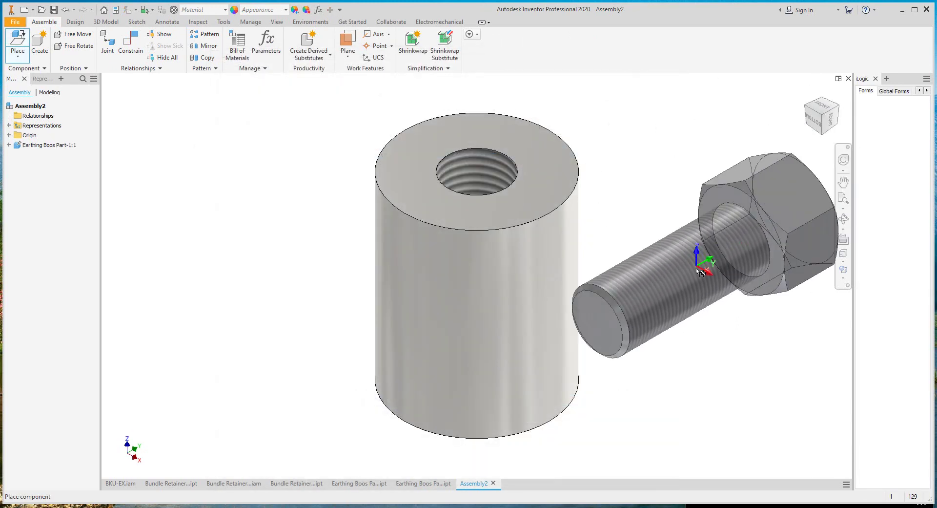
{"action": "left_click", "coordinate": [665, 180]}
{"action": "right_click", "coordinate": [665, 180]}
{"action": "left_click", "coordinate": [671, 173]}
- Create a new part from the en-US template and sketch two concentric circles centred on the origin of the horizontal plane
{"action": "key", "text": "ctrl+n"}
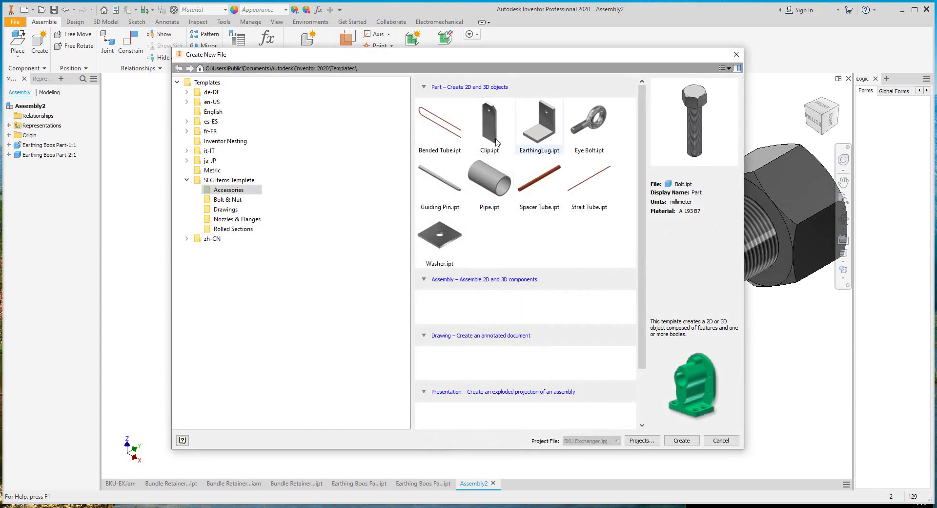
{"action": "left_click", "coordinate": [212, 102]}
{"action": "double_click", "coordinate": [439, 122]}
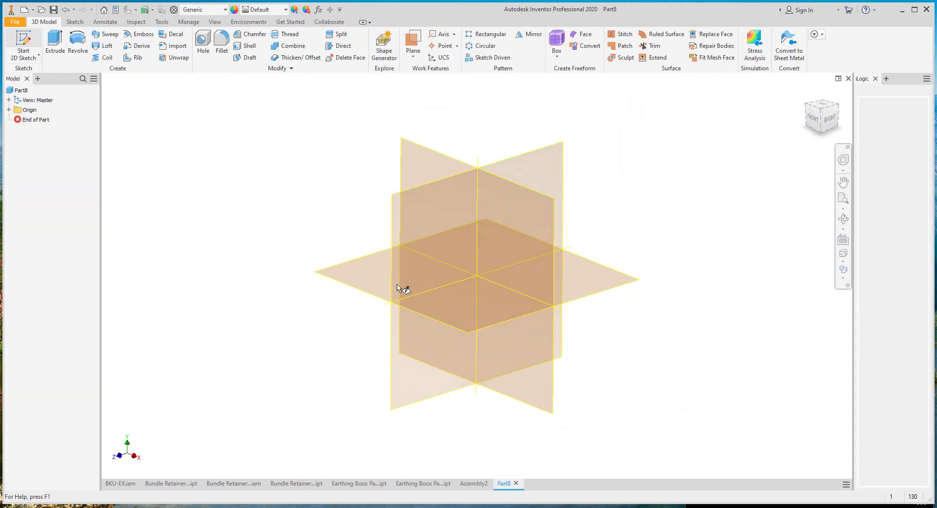
{"action": "left_click", "coordinate": [377, 299]}
{"action": "key", "text": "c"}
{"action": "left_click", "coordinate": [477, 276]}
{"action": "left_click", "coordinate": [329, 202]}
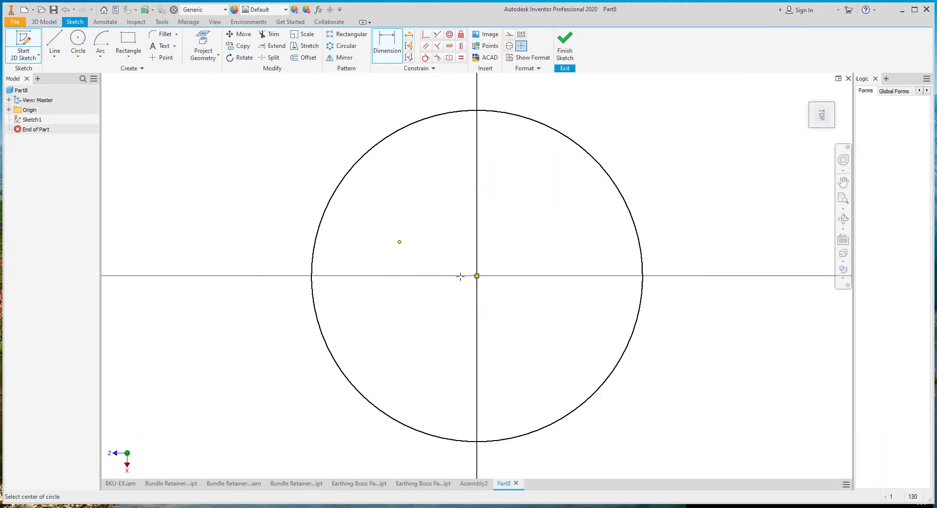
{"action": "left_click", "coordinate": [477, 276]}
{"action": "left_click", "coordinate": [410, 207]}
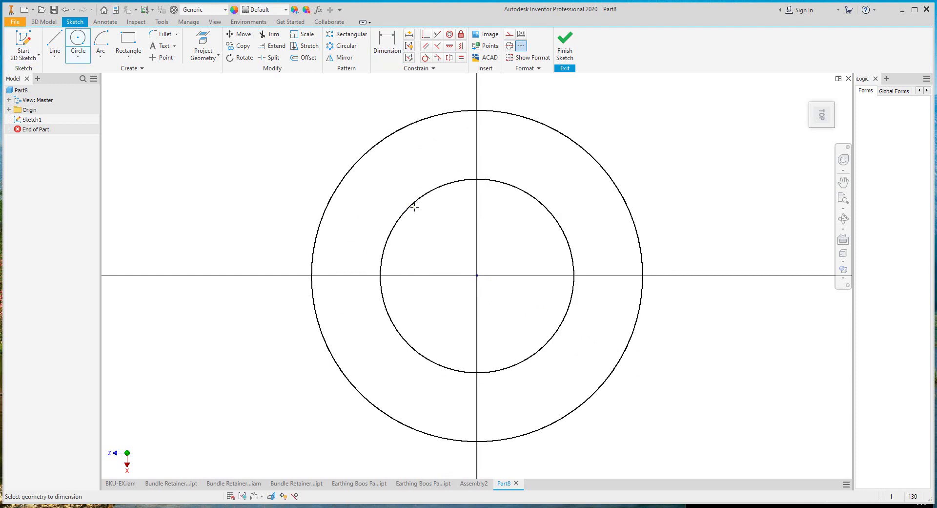
- Dimension the inner circle's diameter as 18 mm and the outer circle's as 40 mm
{"action": "key", "text": "d"}
{"action": "left_click", "coordinate": [414, 207]}
{"action": "left_click", "coordinate": [419, 220]}
{"action": "type", "text": "18"}
{"action": "key", "text": "Return"}
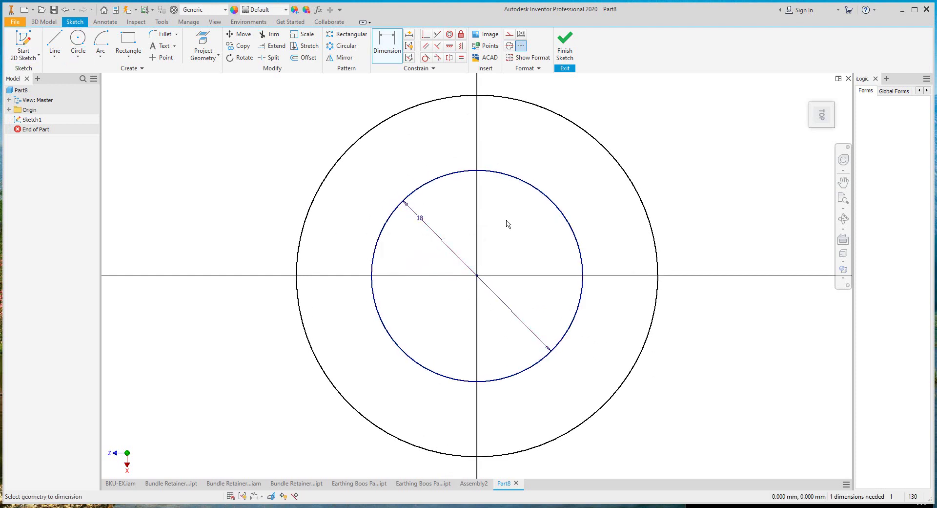
{"action": "left_click", "coordinate": [345, 159]}
{"action": "left_click", "coordinate": [357, 174]}
{"action": "type", "text": "40"}
{"action": "key", "text": "Return"}
- Extrude the ring profile into a washer and assign it the Steel material
{"action": "key", "text": "e"}
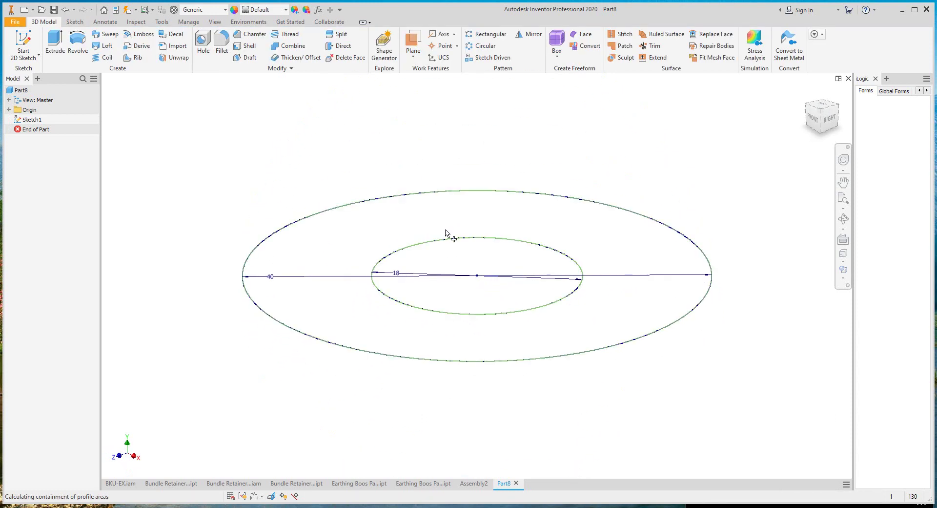
{"action": "key", "text": "Return"}
{"action": "left_click", "coordinate": [197, 9]}
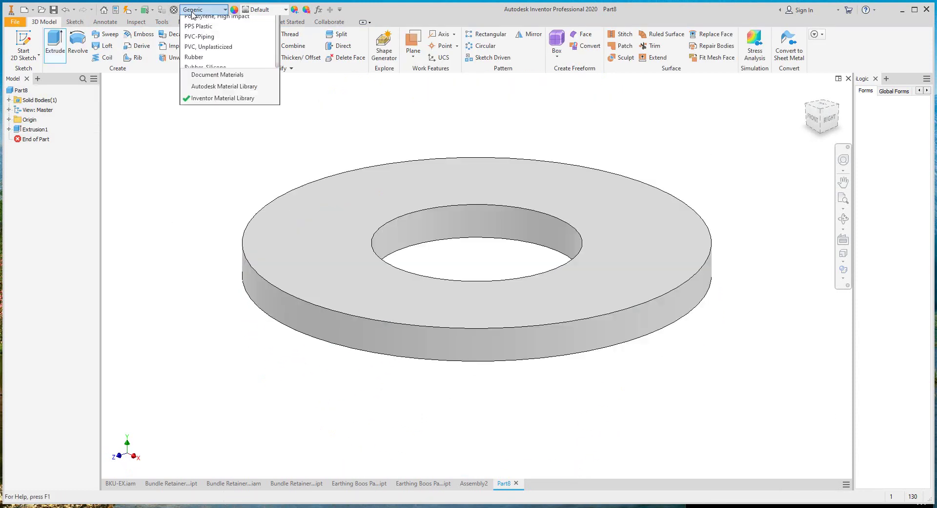
{"action": "left_click", "coordinate": [193, 15]}
{"action": "scroll", "coordinate": [259, 11], "scroll_direction": "up", "scroll_amount": 1}
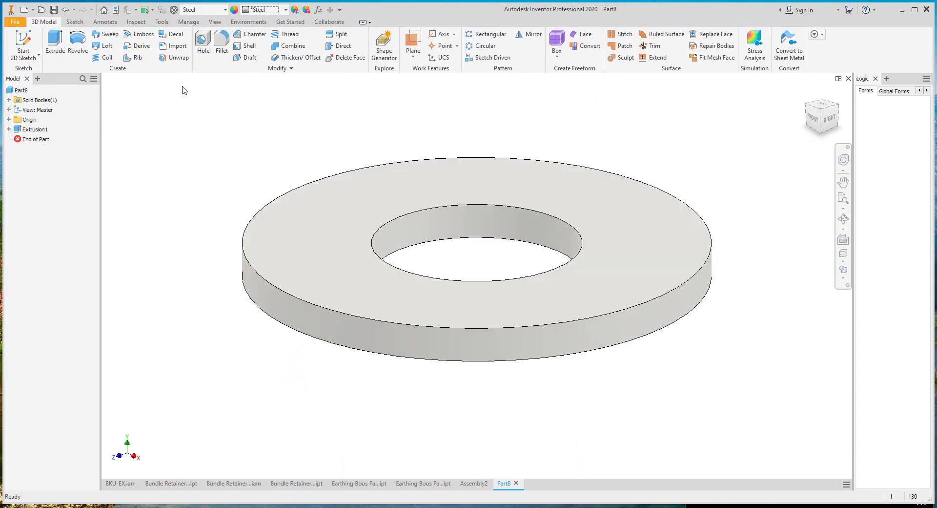
- Save the washer as Earthing Boos Part-3 in the Other Parts folder
{"action": "key", "text": "ctrl+s"}
{"action": "left_click", "coordinate": [355, 149]}
{"action": "right_click", "coordinate": [394, 301]}
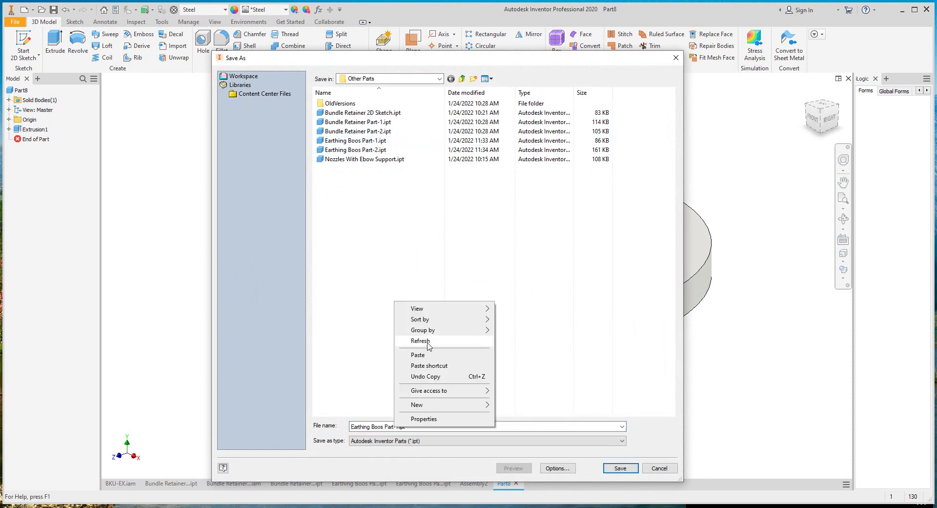
{"action": "left_click", "coordinate": [396, 427]}
{"action": "left_click", "coordinate": [630, 469]}
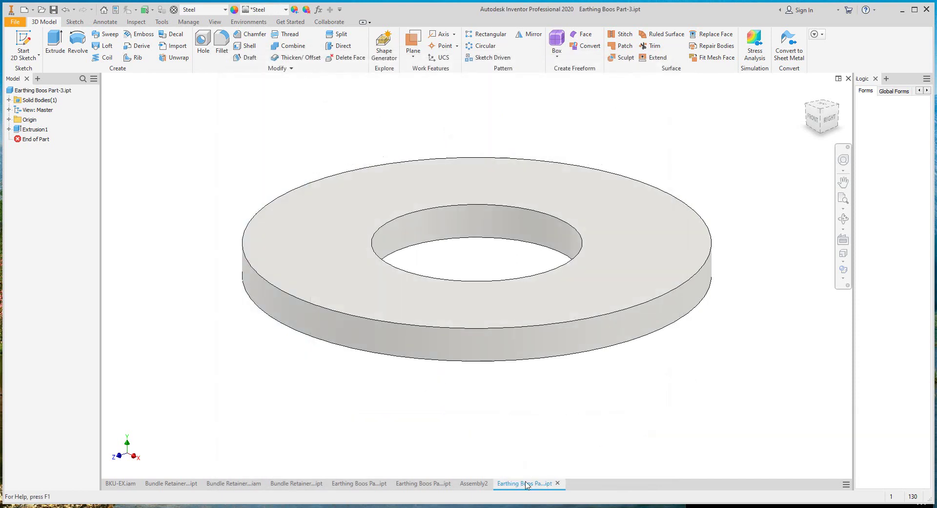
- Return to Assembly2 and place one Earthing Boos Part-3 washer beside the threaded cylinder
{"action": "left_click", "coordinate": [473, 483]}
{"action": "key", "text": "p"}
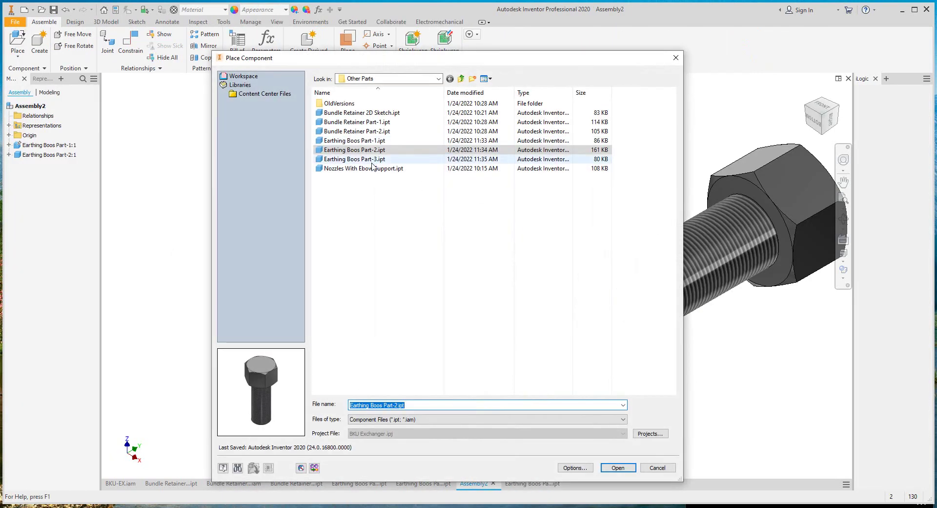
{"action": "double_click", "coordinate": [360, 161]}
{"action": "left_click", "coordinate": [249, 144]}
{"action": "key", "text": "Escape"}
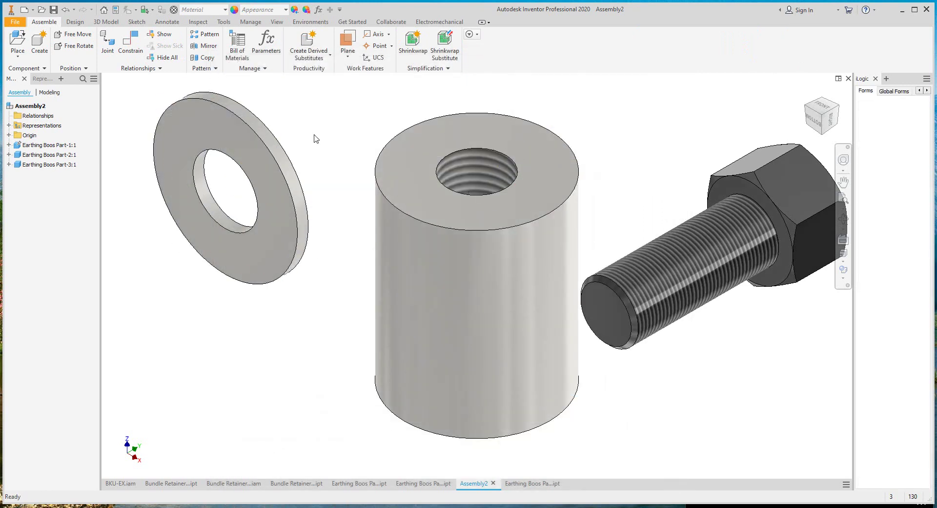
- Fit the washer on the threaded cylinder's top edge and the bolt into the washer's hole with Insert constraints
{"action": "key", "text": "c"}
{"action": "left_click", "coordinate": [280, 169]}
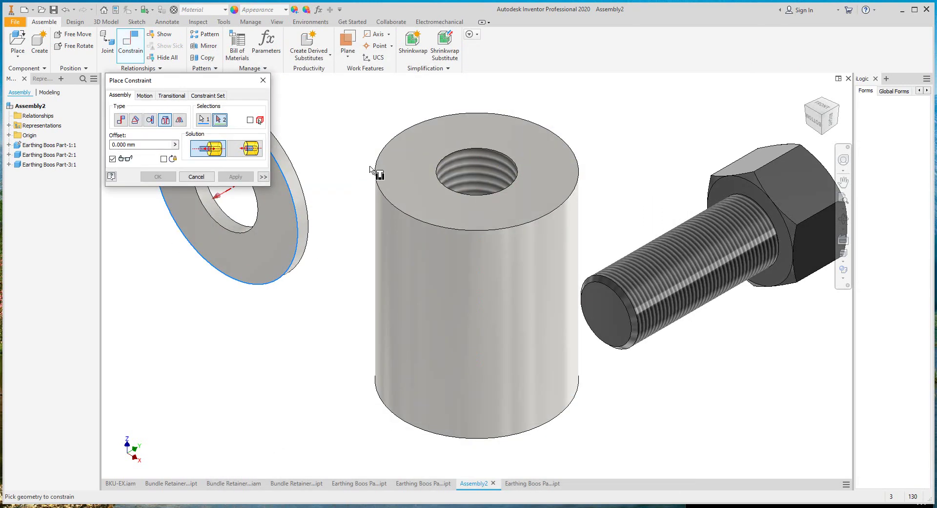
{"action": "left_click", "coordinate": [370, 171]}
{"action": "left_click", "coordinate": [754, 202]}
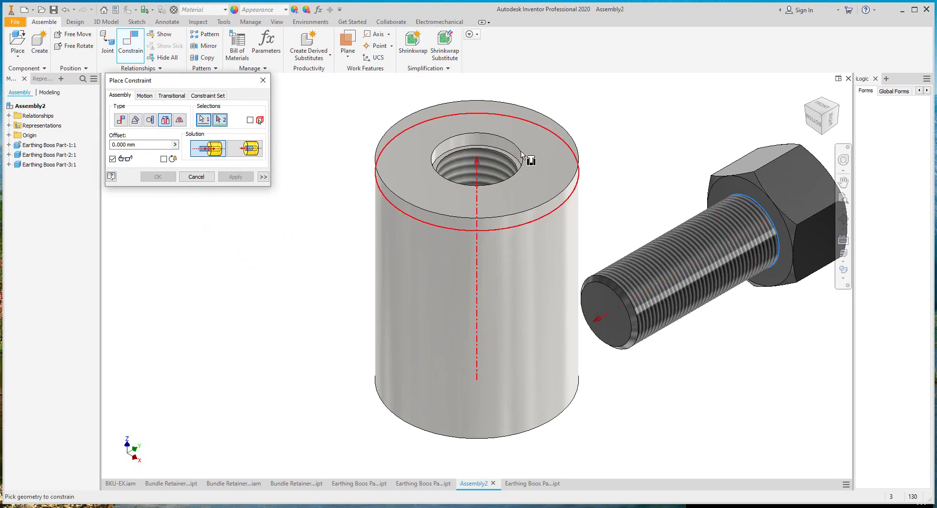
{"action": "left_click", "coordinate": [517, 157]}
{"action": "left_click", "coordinate": [157, 177]}
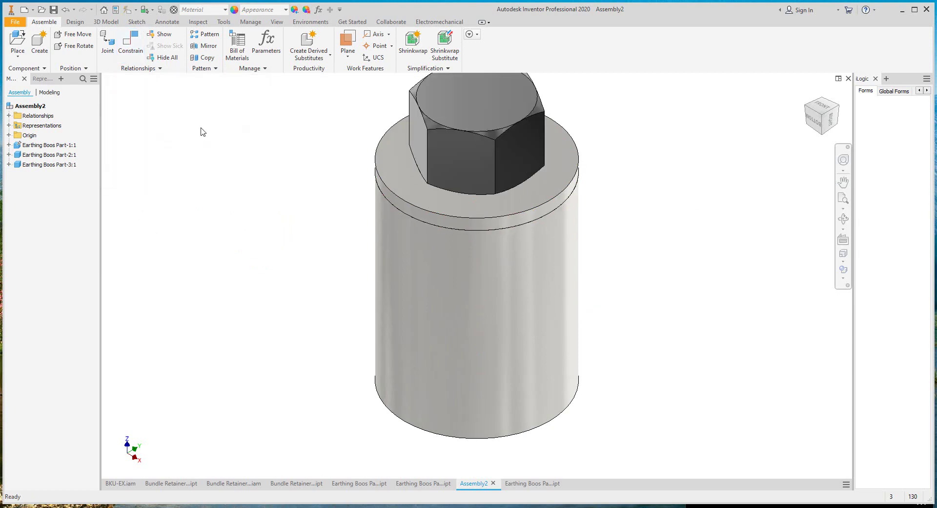
- Save the assembly as Earthing Boss Assembly in the Other Assemblies folder
{"action": "left_click", "coordinate": [53, 10]}
{"action": "left_click", "coordinate": [462, 79]}
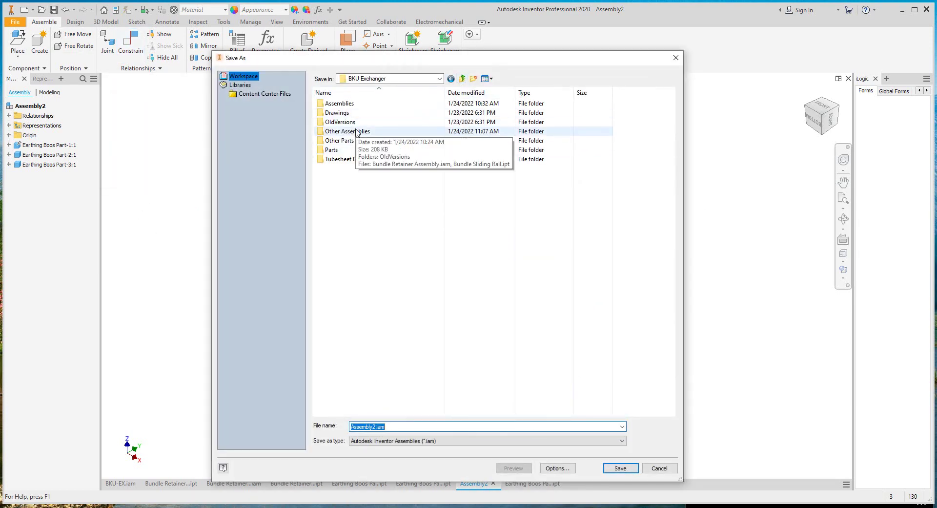
{"action": "double_click", "coordinate": [342, 132]}
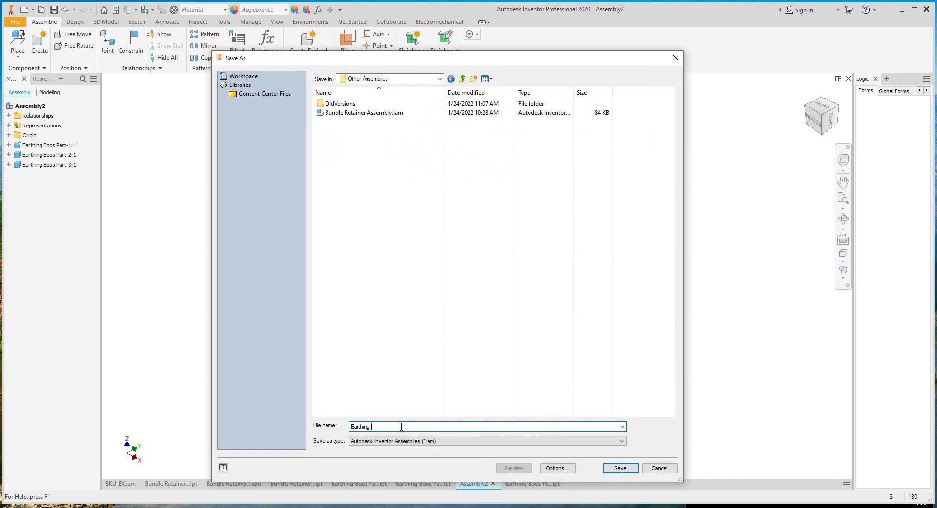
{"action": "key", "text": "Return"}
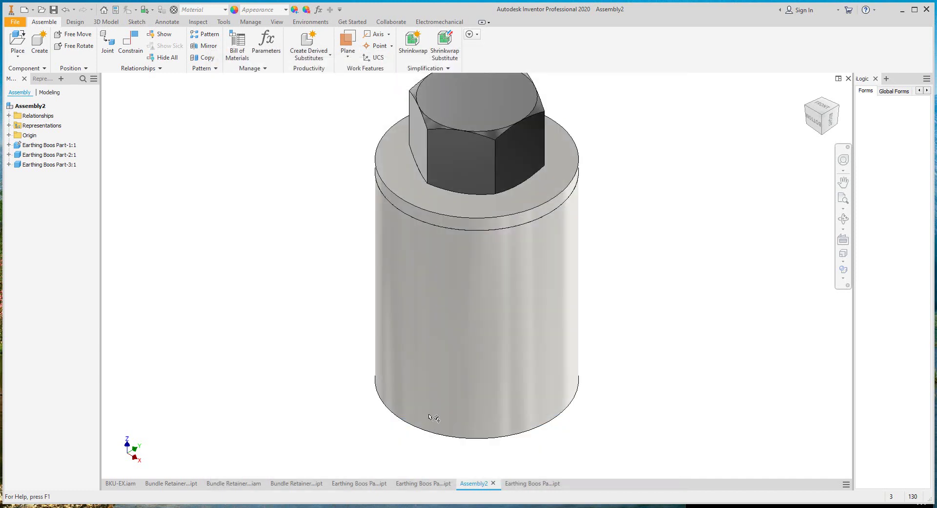
- Switch to BKU-EX.iam and open its Left Saddle assembly
{"action": "left_click", "coordinate": [120, 483]}
{"action": "right_click", "coordinate": [355, 364]}
{"action": "left_click", "coordinate": [355, 335]}
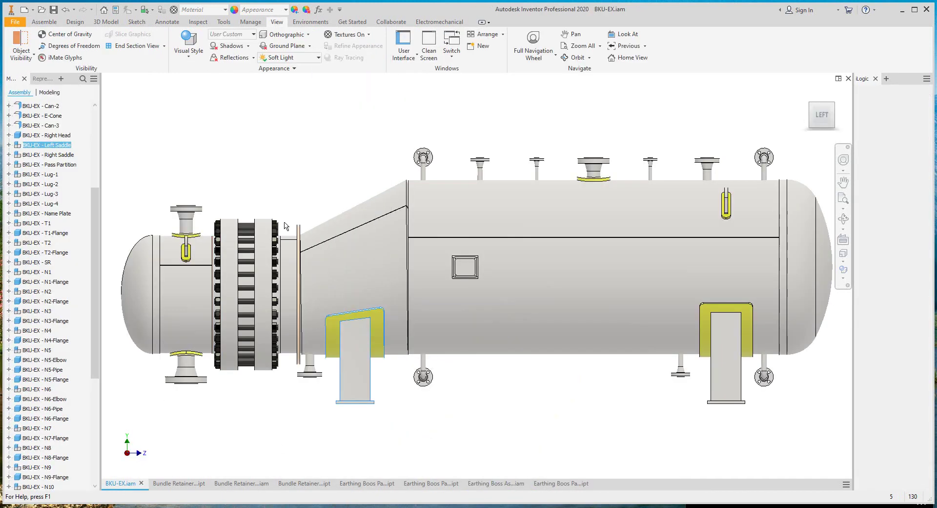
- Place one Earthing Boss Assembly from the Other Assemblies folder near the left saddle
{"action": "key", "text": "p"}
{"action": "left_click", "coordinate": [461, 78]}
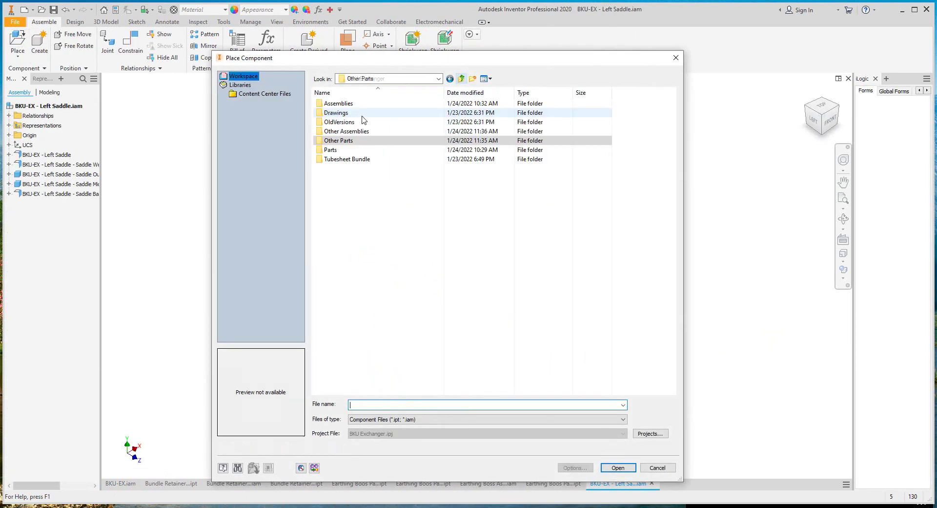
{"action": "double_click", "coordinate": [360, 104]}
{"action": "left_click", "coordinate": [460, 79]}
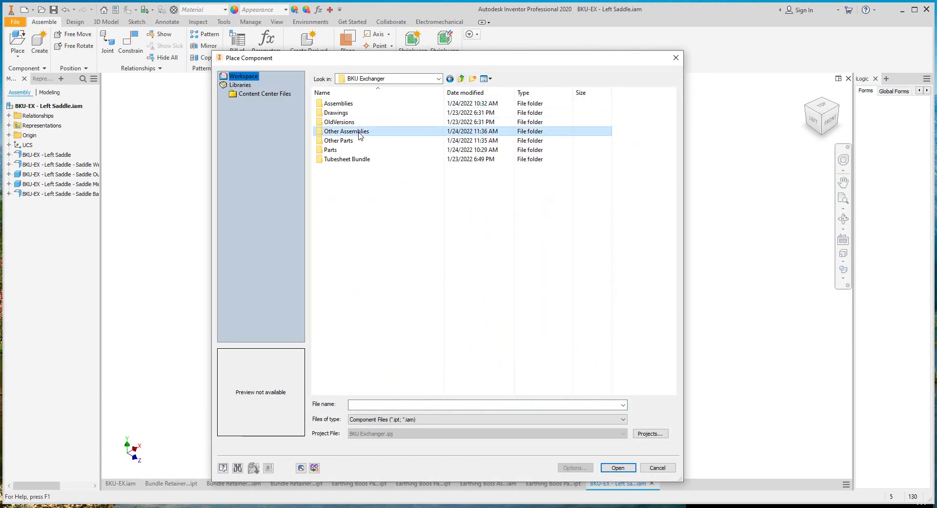
{"action": "double_click", "coordinate": [359, 132]}
{"action": "double_click", "coordinate": [356, 133]}
{"action": "left_click", "coordinate": [323, 319]}
{"action": "right_click", "coordinate": [341, 195]}
{"action": "left_click", "coordinate": [376, 199]}
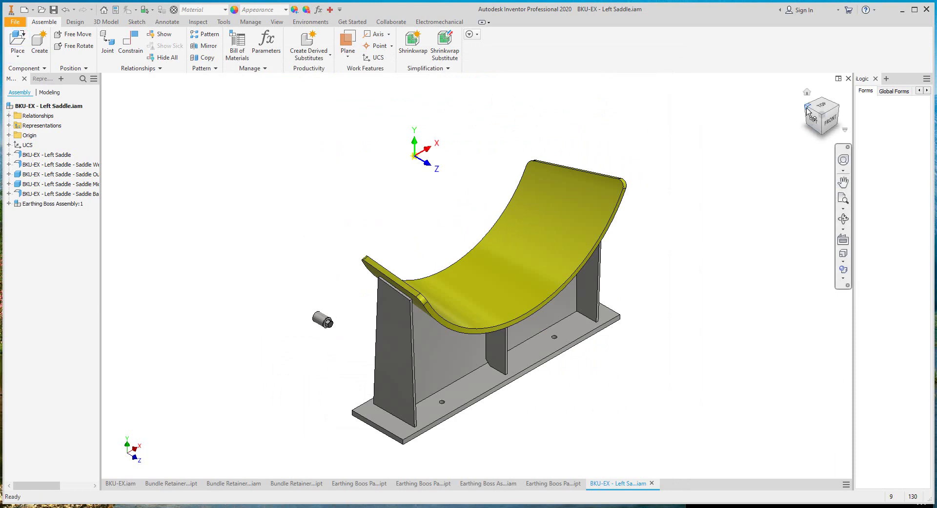
- Mate the open end face of the earthing boss to the saddle's web plate with zero offset
{"action": "left_click", "coordinate": [806, 106]}
{"action": "middle_click_drag", "start_coordinate": [477, 251], "coordinate": [512, 107]}
{"action": "scroll", "coordinate": [348, 364], "scroll_direction": "down", "scroll_amount": 3}
{"action": "key", "text": "c"}
{"action": "scroll", "coordinate": [354, 349], "scroll_direction": "down", "scroll_amount": 5}
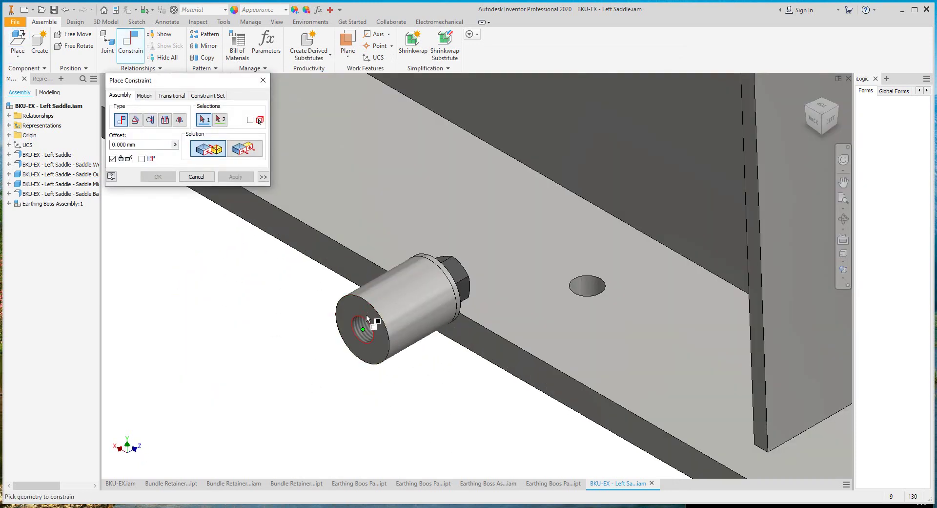
{"action": "left_click", "coordinate": [366, 314]}
{"action": "left_click", "coordinate": [523, 155]}
{"action": "scroll", "coordinate": [511, 202], "scroll_direction": "up", "scroll_amount": 3}
{"action": "left_click", "coordinate": [227, 177]}
{"action": "left_click", "coordinate": [200, 177]}
- Constrain the boss assembly's XZ plane at a 150 mm offset above the saddle base plate's upper face
{"action": "left_click", "coordinate": [34, 203]}
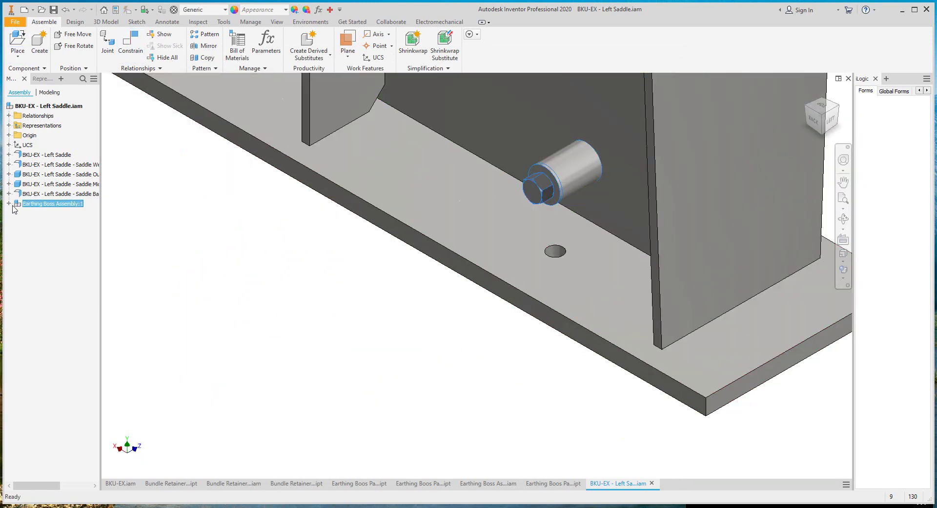
{"action": "left_click", "coordinate": [9, 203]}
{"action": "left_click", "coordinate": [17, 233]}
{"action": "left_click", "coordinate": [51, 253]}
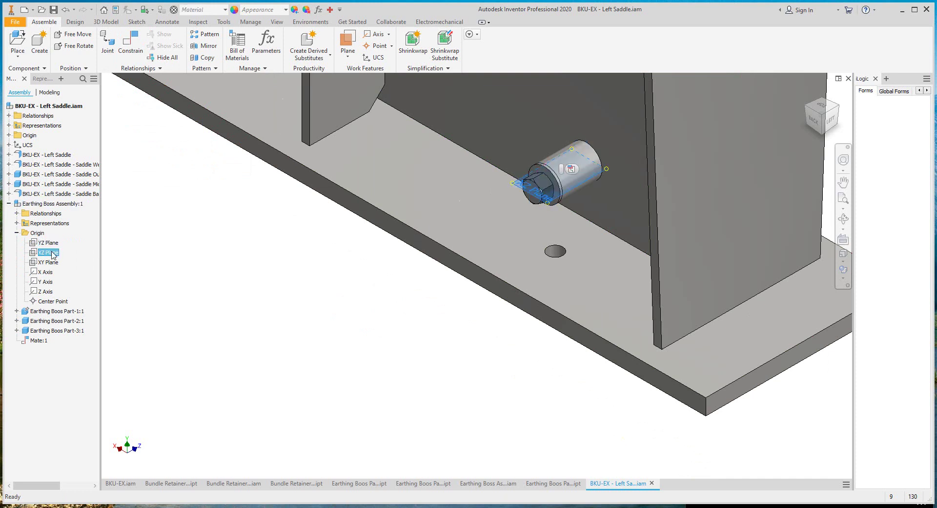
{"action": "key", "text": "c"}
{"action": "left_click", "coordinate": [493, 286]}
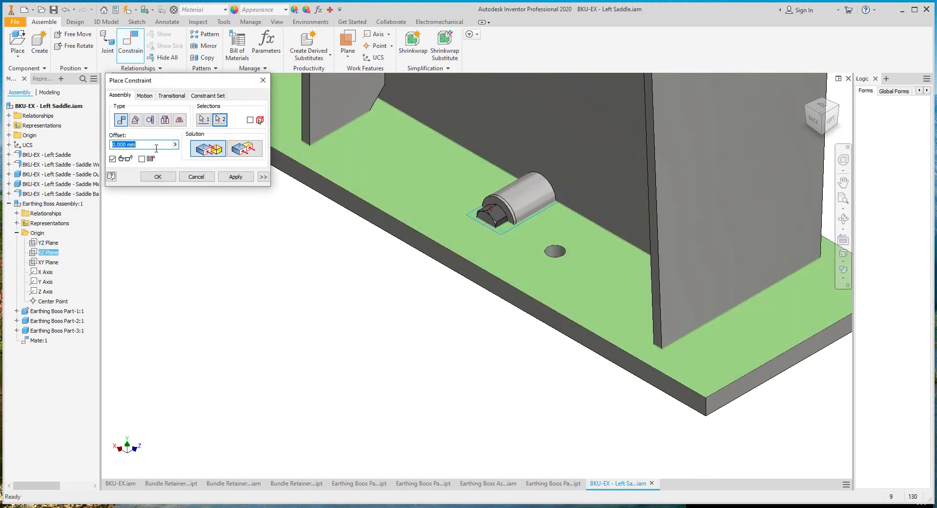
{"action": "scroll", "coordinate": [385, 193], "scroll_direction": "up", "scroll_amount": 4}
{"action": "middle_click_drag", "start_coordinate": [448, 245], "coordinate": [492, 301]}
{"action": "left_click_drag", "start_coordinate": [116, 145], "coordinate": [100, 148]}
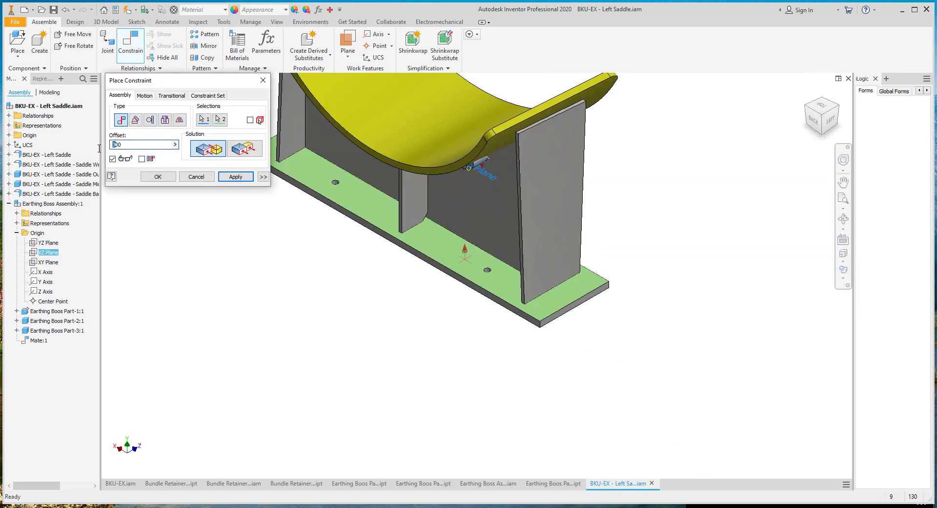
{"action": "scroll", "coordinate": [482, 219], "scroll_direction": "up", "scroll_amount": 3}
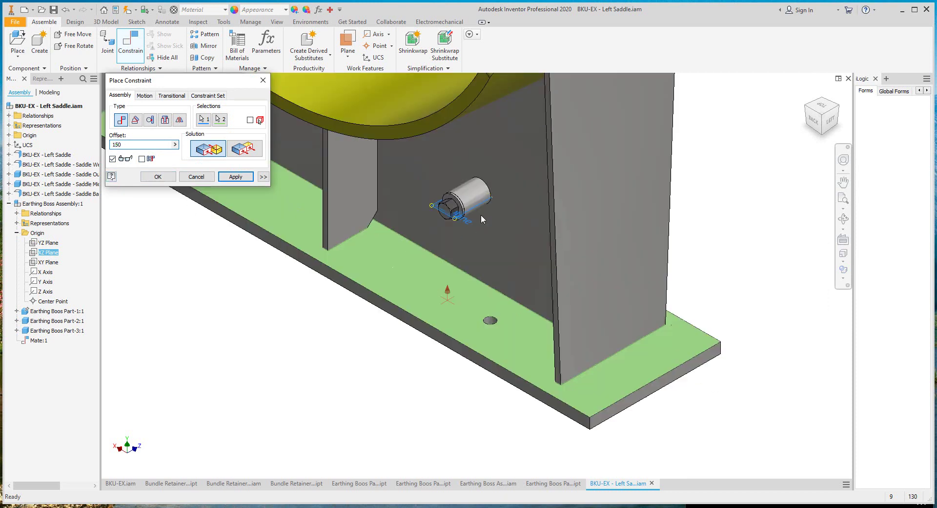
{"action": "key", "text": "Return"}
- Constrain the boss assembly's YZ plane at a -200 mm offset from the end face of the left saddle's base plate
{"action": "left_click", "coordinate": [58, 242]}
{"action": "left_click", "coordinate": [608, 410]}
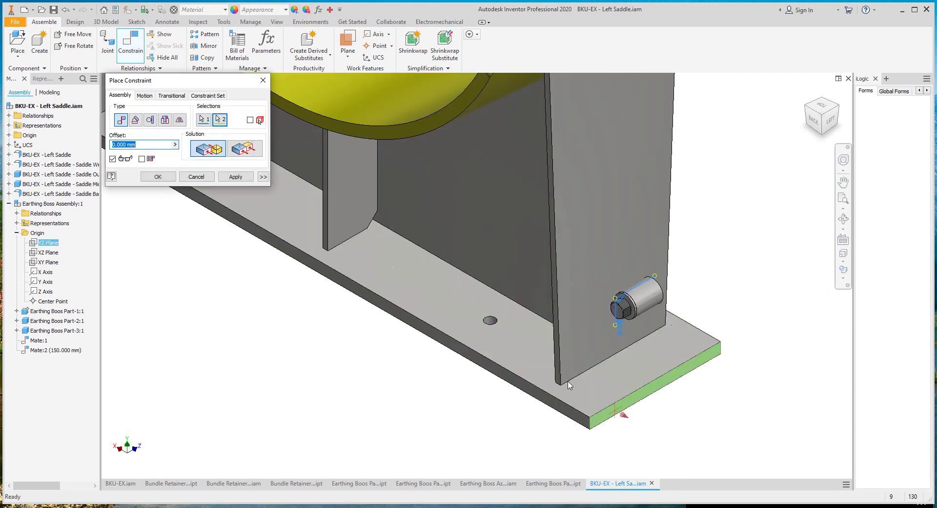
{"action": "type", "text": "200"}
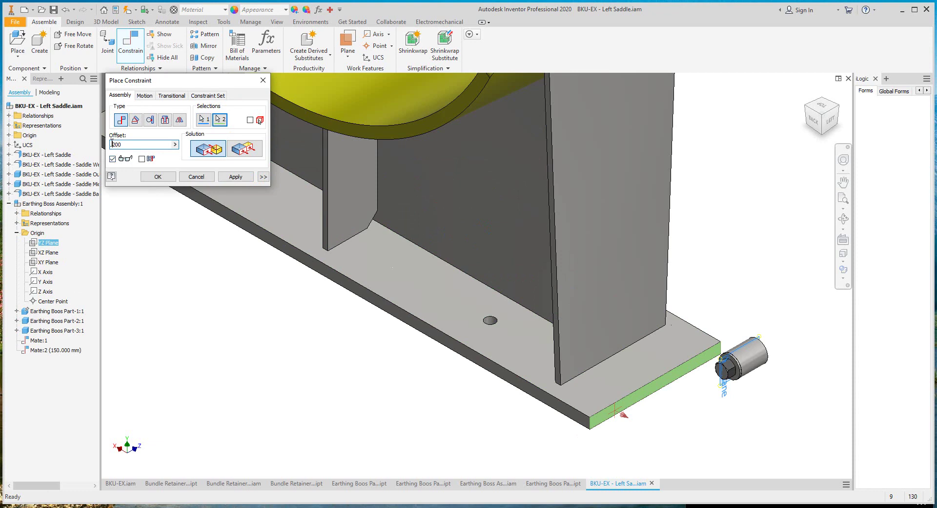
{"action": "type", "text": "-"}
{"action": "left_click", "coordinate": [167, 180]}
{"action": "key", "text": "Home"}
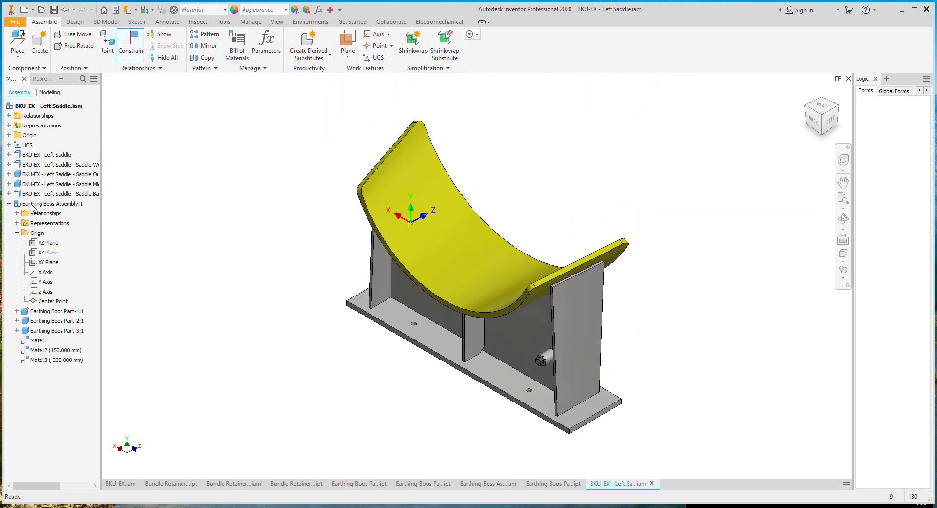
- Close the left saddle assembly and open the Right Saddle assembly from BKU-EX.iam
{"action": "left_click", "coordinate": [652, 483]}
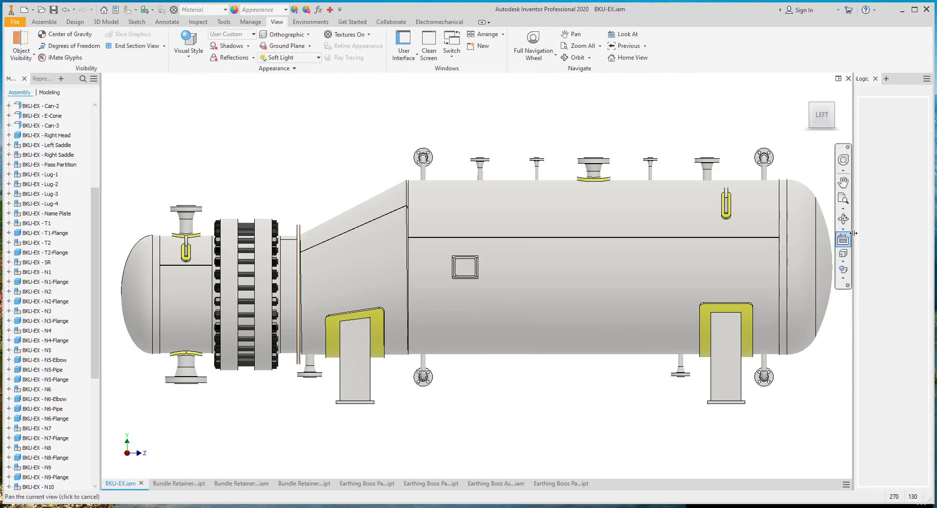
{"action": "left_click", "coordinate": [844, 219]}
{"action": "left_click_drag", "start_coordinate": [464, 337], "coordinate": [518, 371]}
{"action": "middle_click_drag", "start_coordinate": [716, 335], "coordinate": [544, 288]}
{"action": "key", "text": "Escape"}
{"action": "right_click", "coordinate": [494, 274]}
{"action": "left_click", "coordinate": [489, 181]}
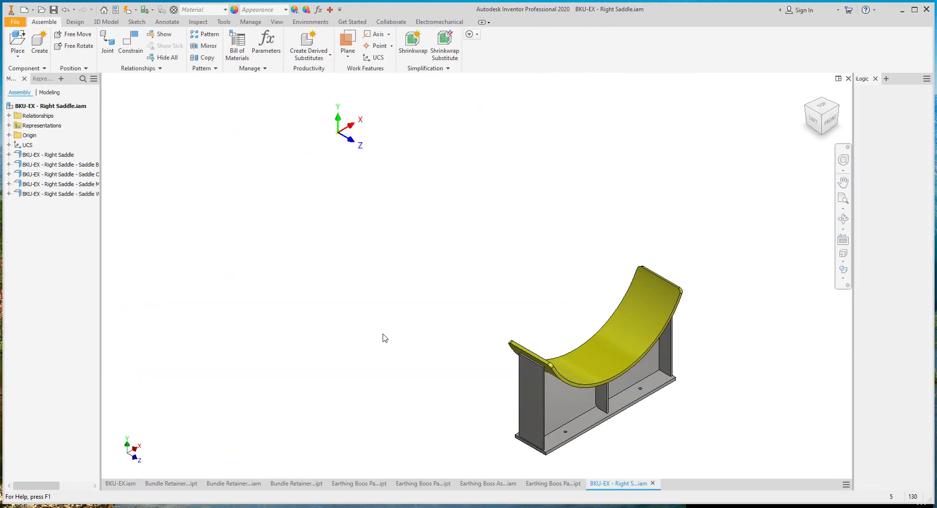
- Place one Earthing Boss Assembly near the right saddle
{"action": "key", "text": "p"}
{"action": "left_click", "coordinate": [616, 465]}
{"action": "left_click", "coordinate": [672, 426]}
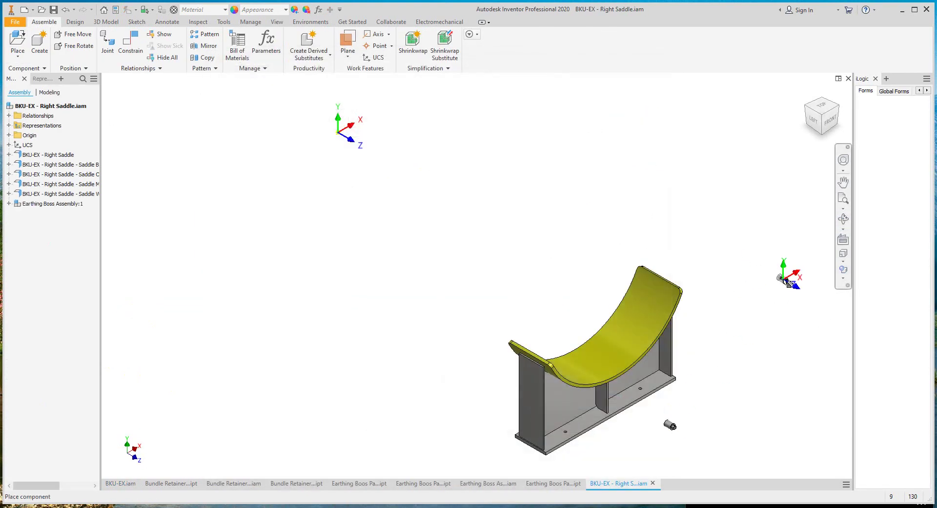
- Mate the open threaded end face of the earthing boss to the right saddle's web plate with zero offset
{"action": "left_click", "coordinate": [808, 103]}
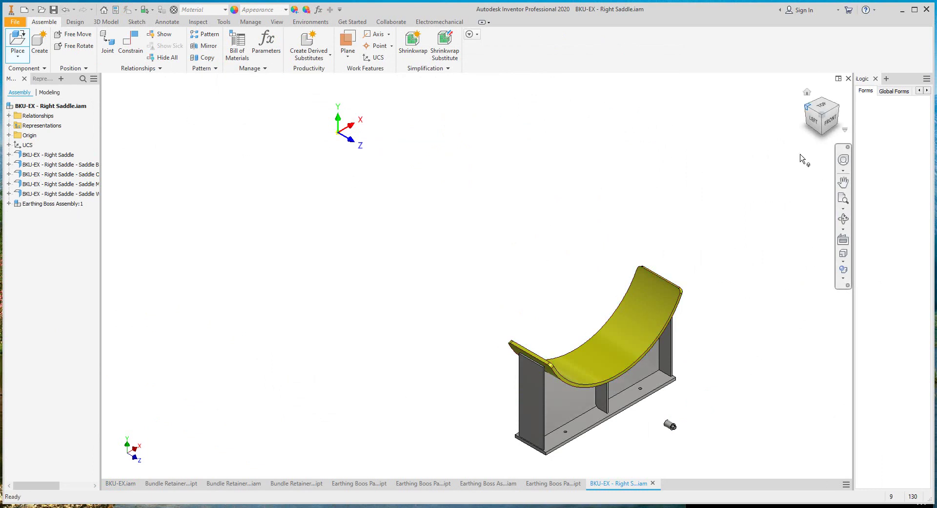
{"action": "scroll", "coordinate": [479, 382], "scroll_direction": "up", "scroll_amount": 4}
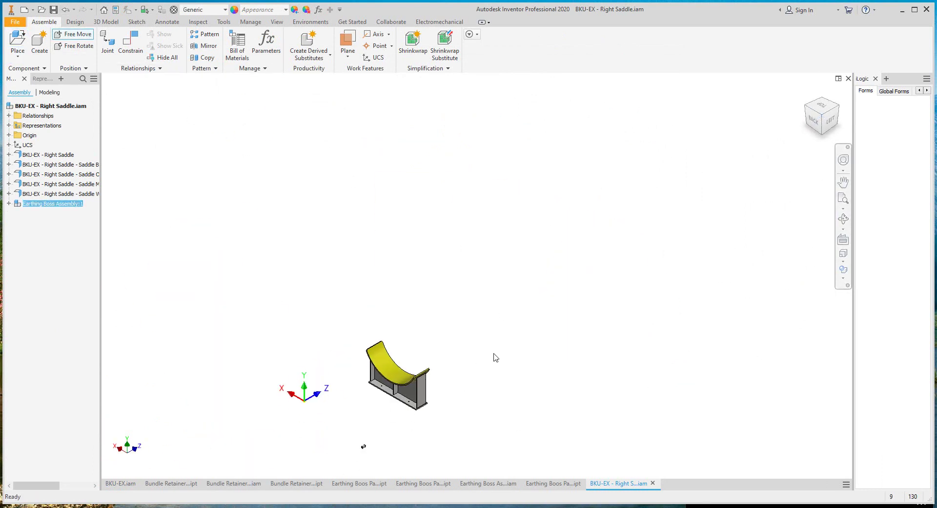
{"action": "key", "text": "End"}
{"action": "key", "text": "c"}
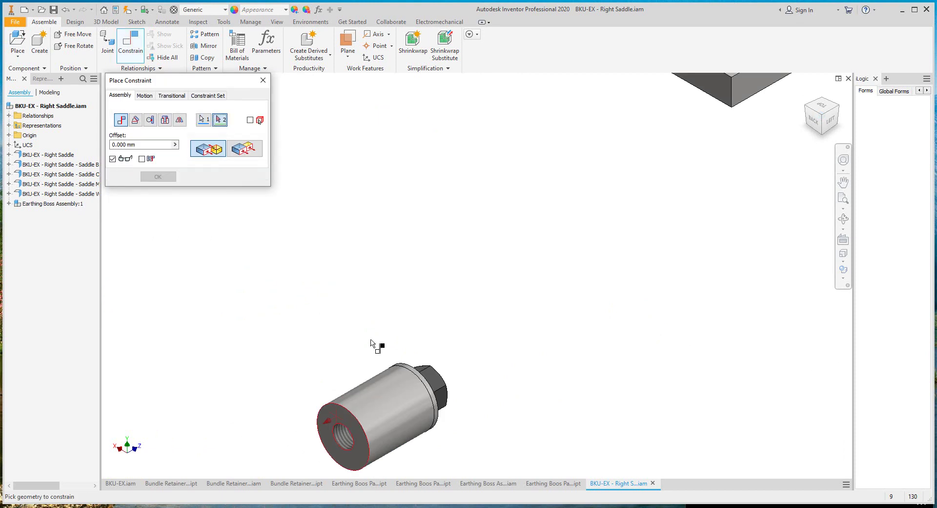
{"action": "scroll", "coordinate": [371, 344], "scroll_direction": "up", "scroll_amount": 3}
{"action": "left_click", "coordinate": [445, 130]}
{"action": "left_click", "coordinate": [235, 177]}
{"action": "left_click", "coordinate": [197, 177]}
- Constrain the boss assembly's XZ plane at a 150 mm offset above the upper face of the right saddle's base plate
{"action": "left_click", "coordinate": [9, 204]}
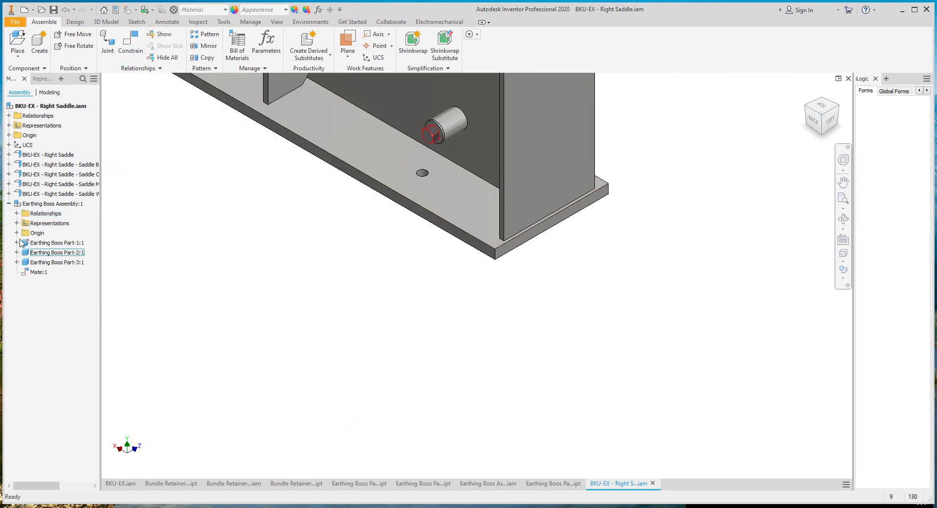
{"action": "left_click", "coordinate": [17, 232]}
{"action": "key", "text": "c"}
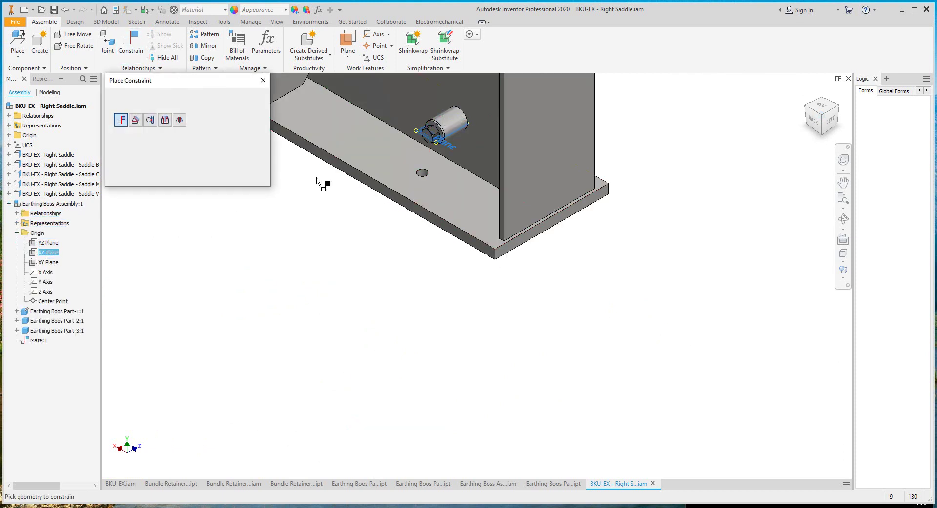
{"action": "left_click", "coordinate": [472, 197]}
{"action": "type", "text": "150"}
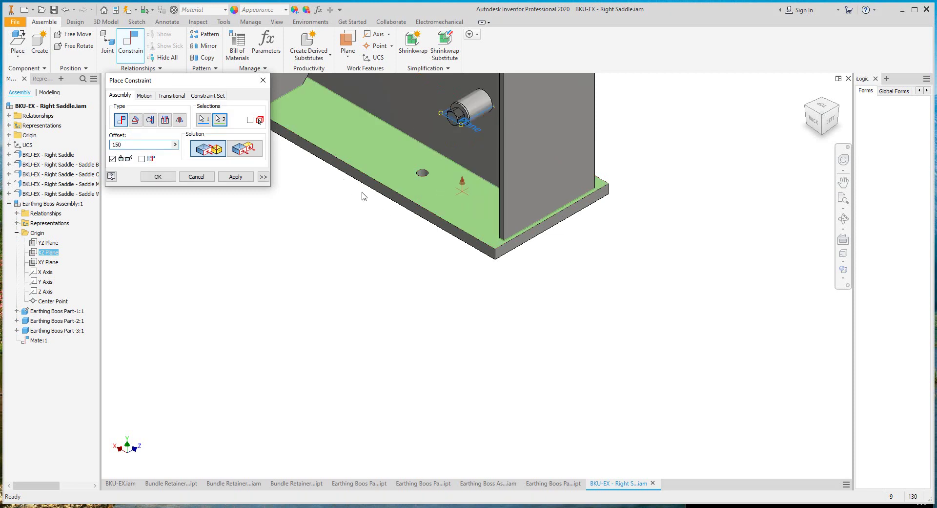
{"action": "left_click", "coordinate": [242, 177]}
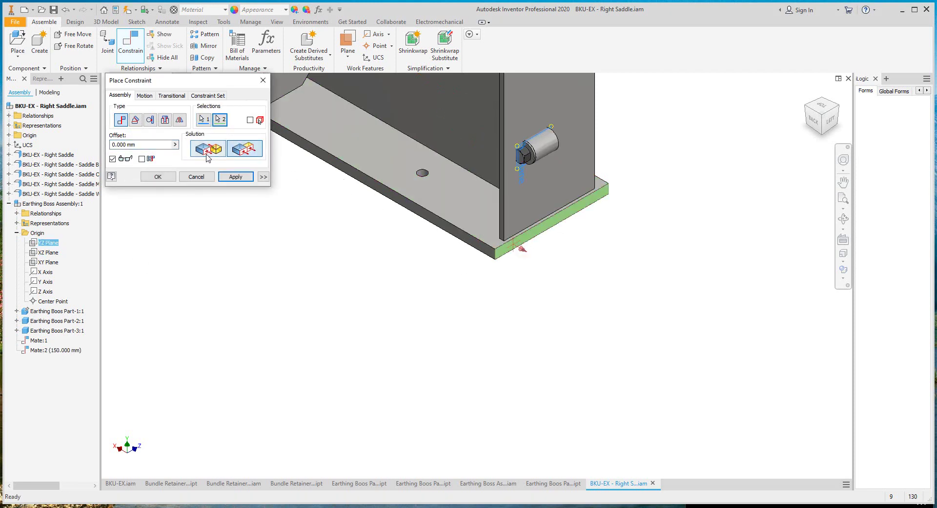
- Constrain the boss's YZ plane at a -200 mm offset from the right saddle base plate's end face, and close the saddle assembly
{"action": "middle_click_drag", "start_coordinate": [379, 252], "coordinate": [430, 360]}
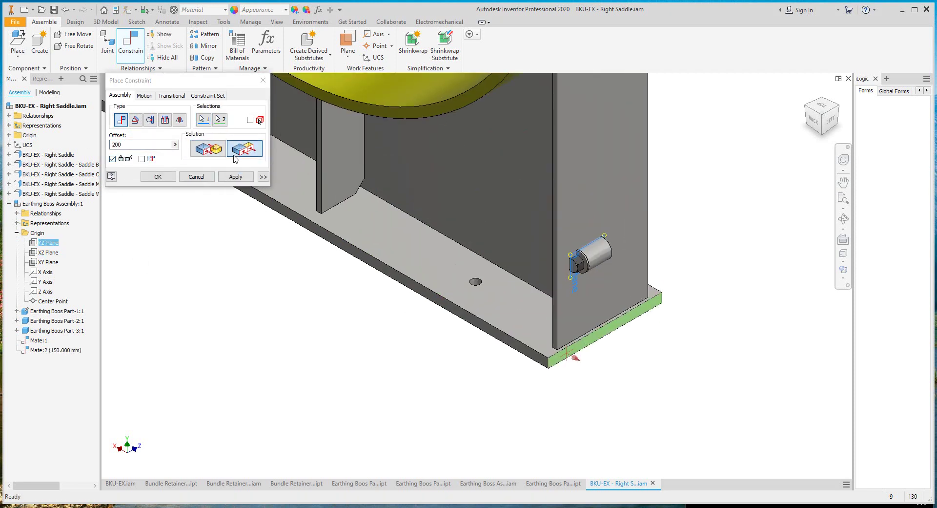
{"action": "left_click", "coordinate": [209, 149]}
{"action": "type", "text": "-"}
{"action": "left_click", "coordinate": [158, 176]}
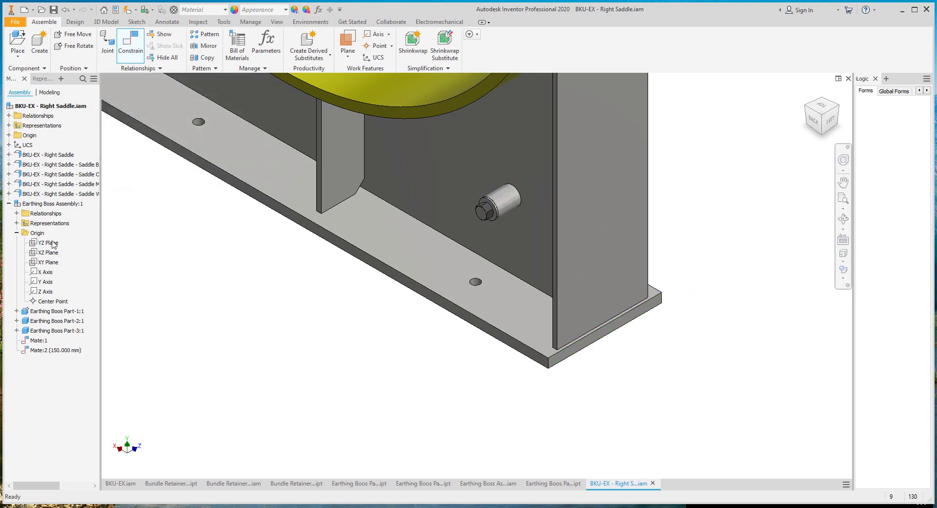
{"action": "key", "text": "ctrl+F4"}
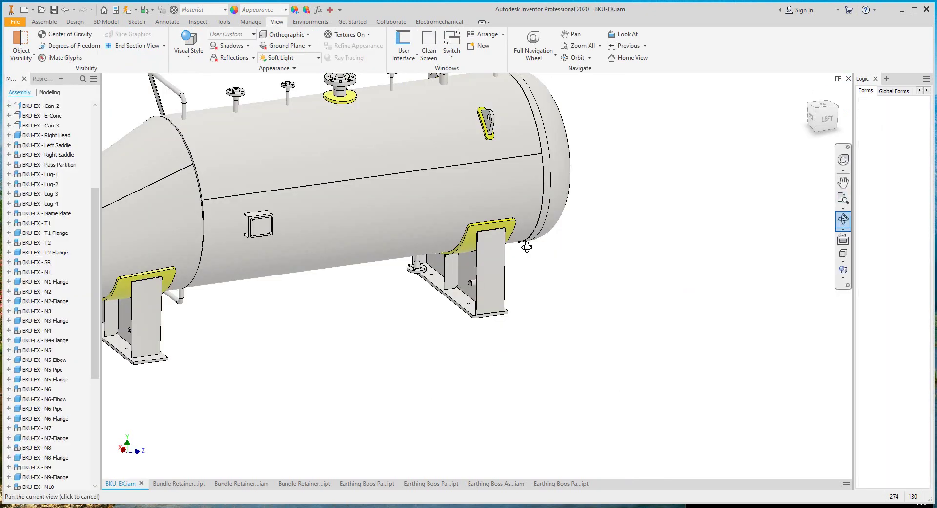